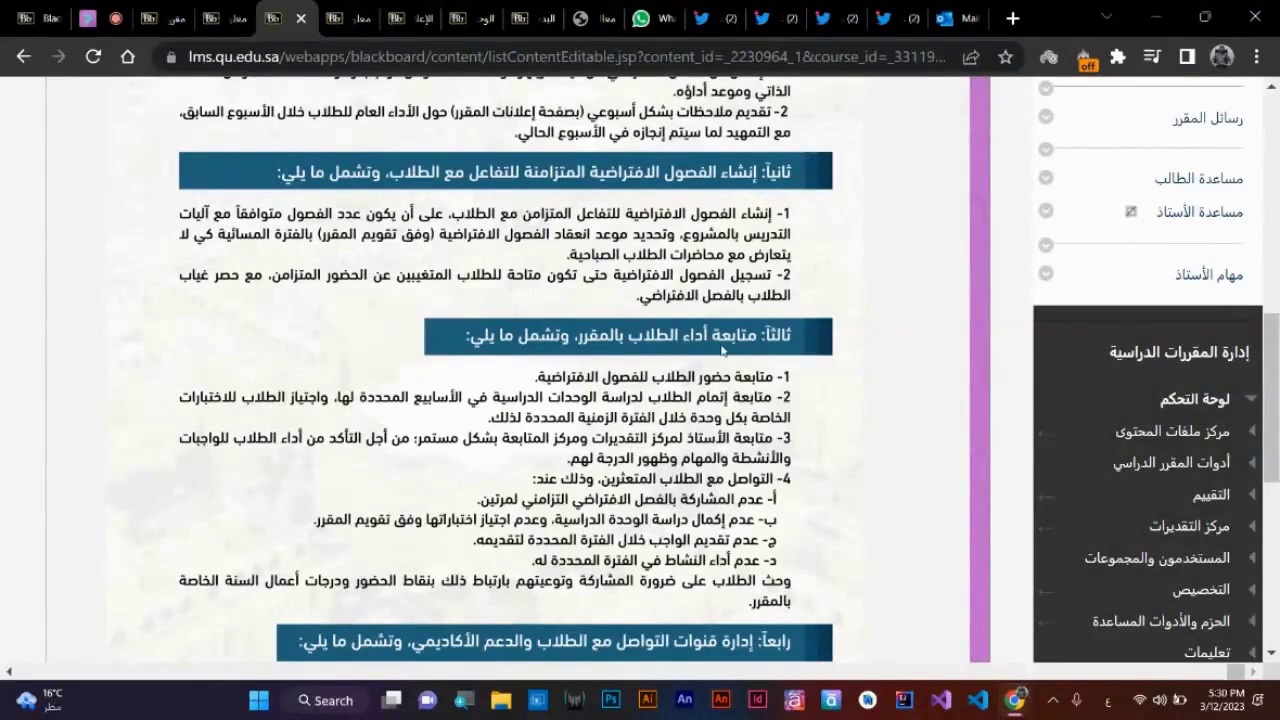
- Switch to the live session and highlight the latest chat message, the question about opening the Blackboard site
scroll(722, 348, up, 1)
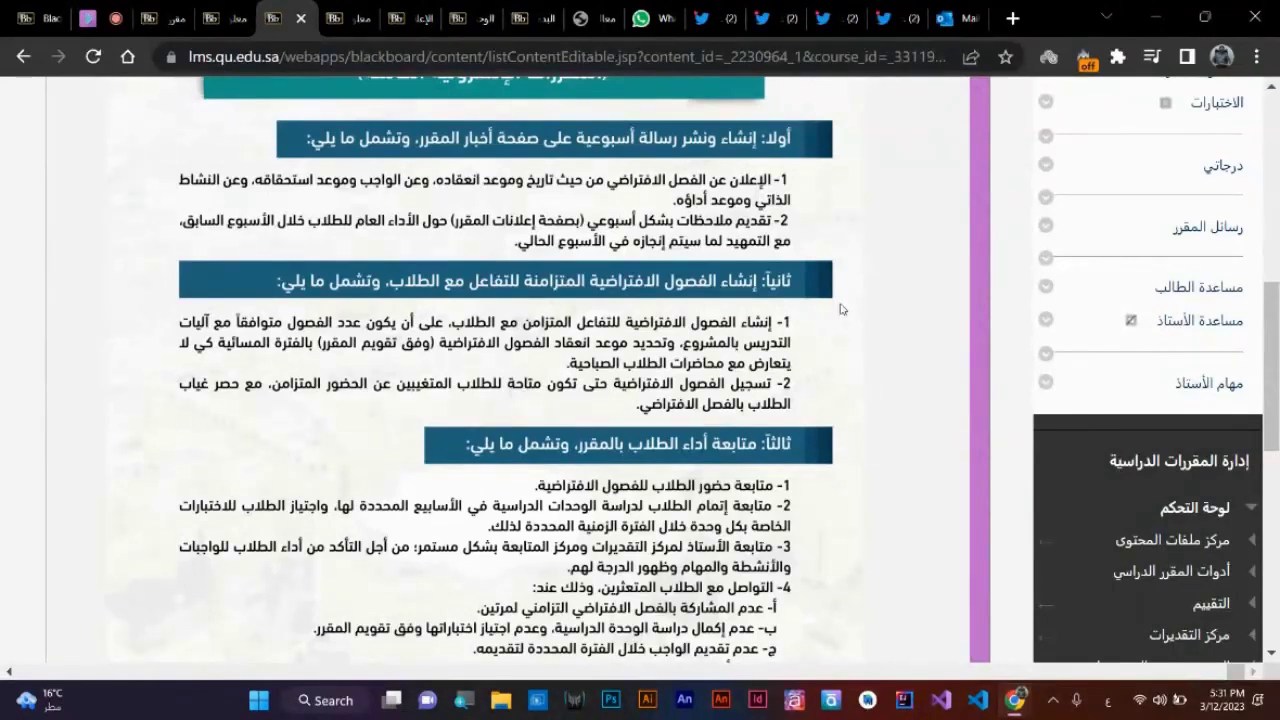
click(100, 18)
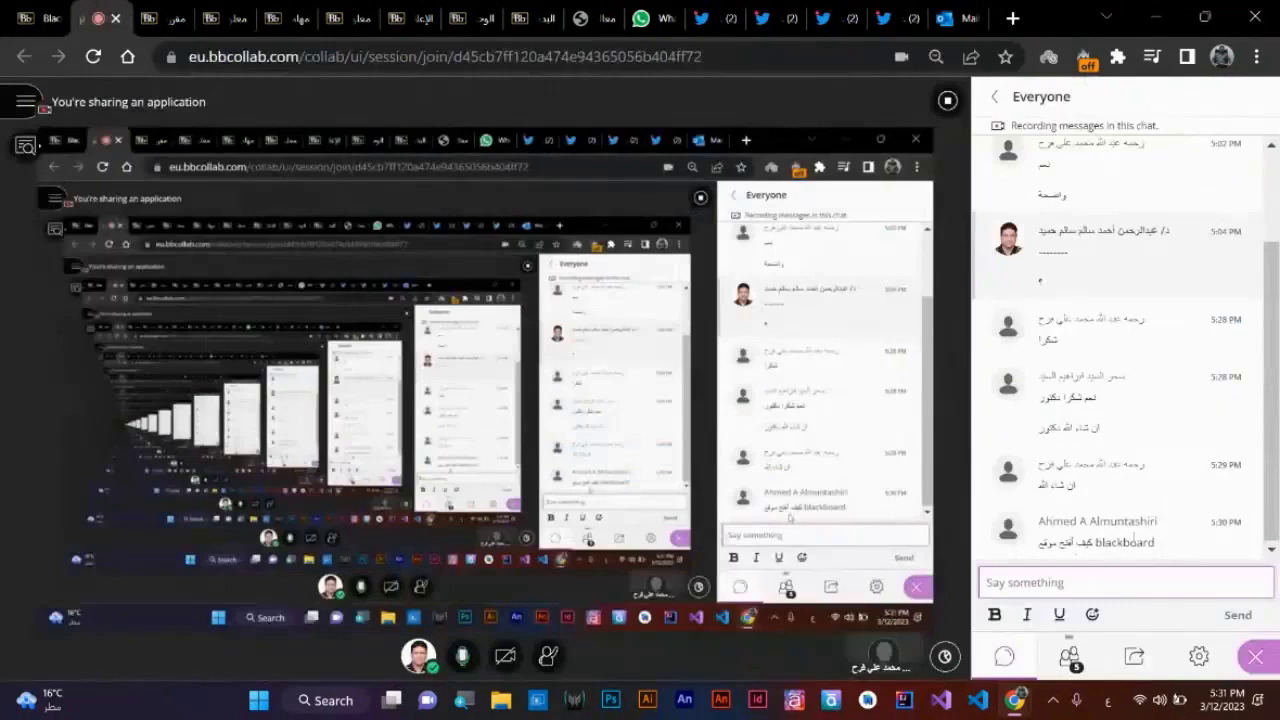
triple_click(1062, 545)
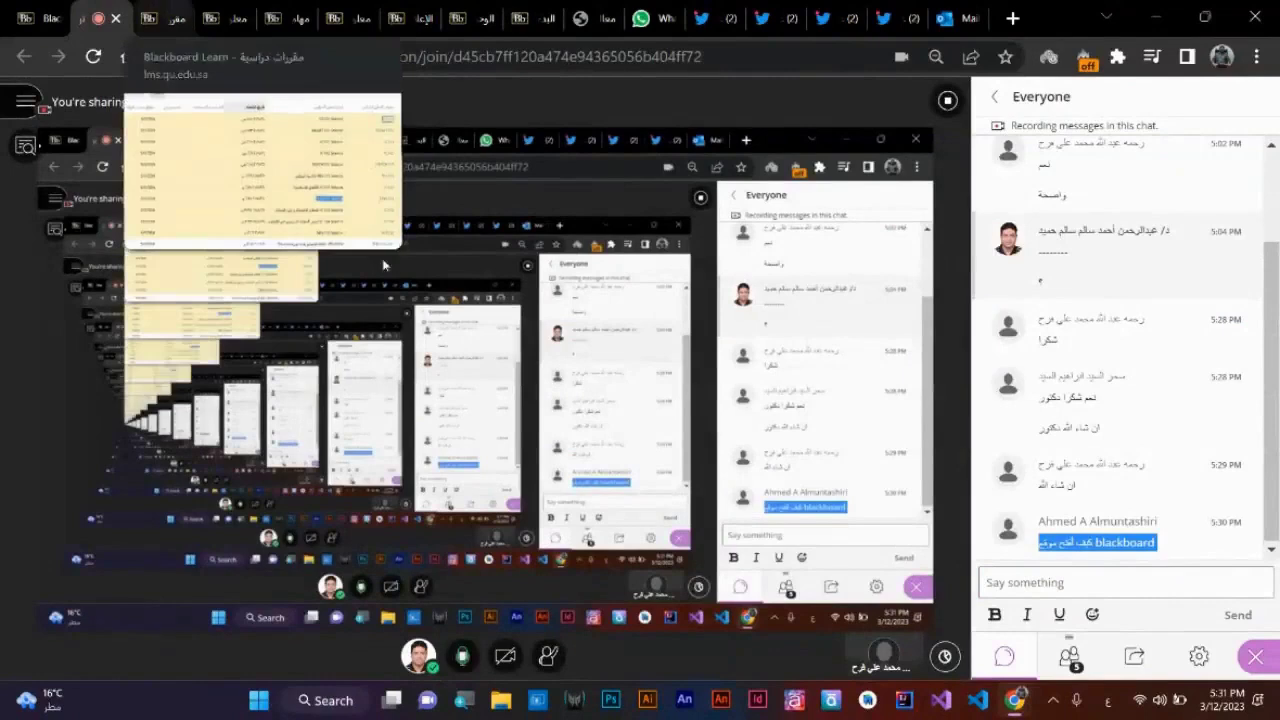
- Go back to the course page with the teacher's tasks, open the مساعدة الأستاذ link in a new tab and switch to it
click(303, 10)
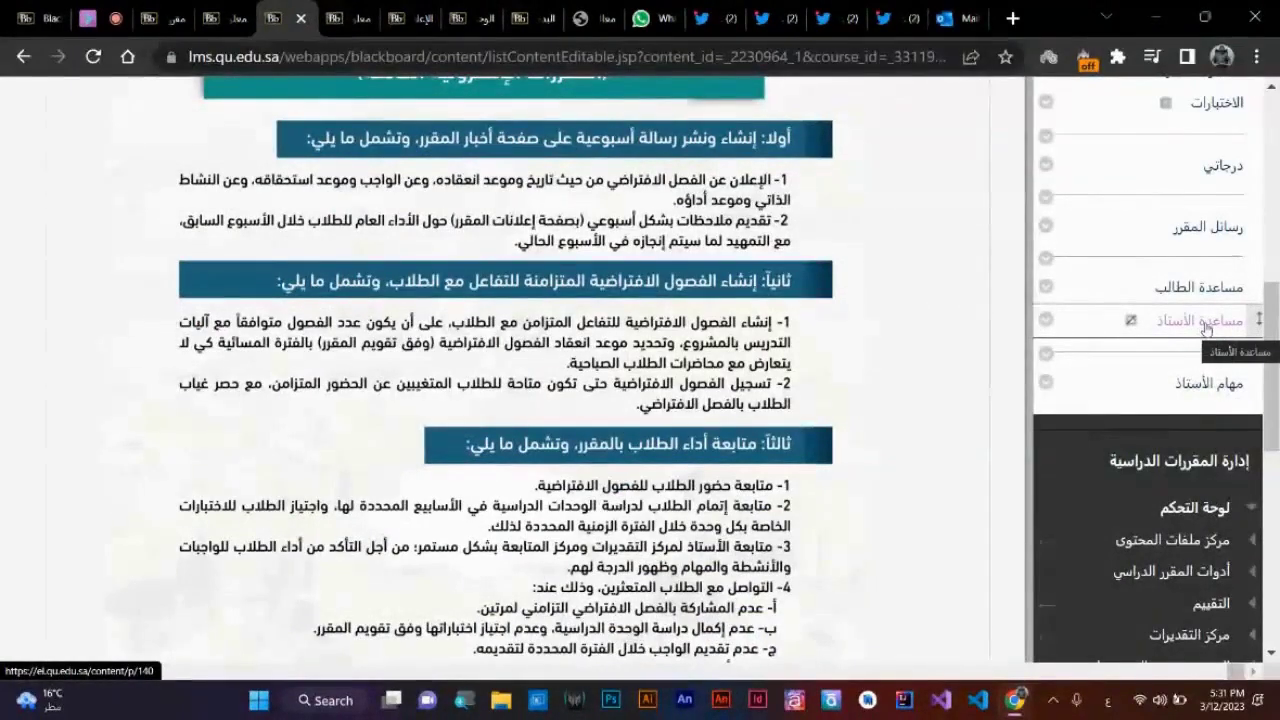
mouse_move(1131, 324)
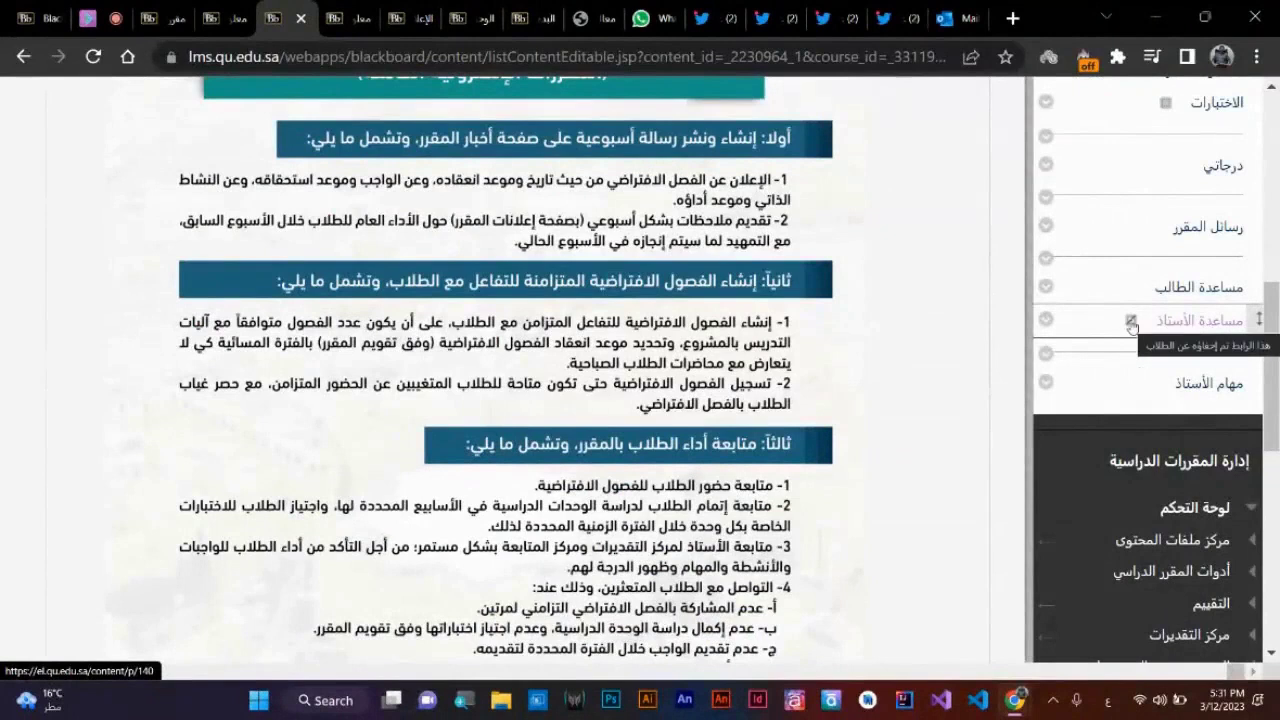
right_click(1188, 330)
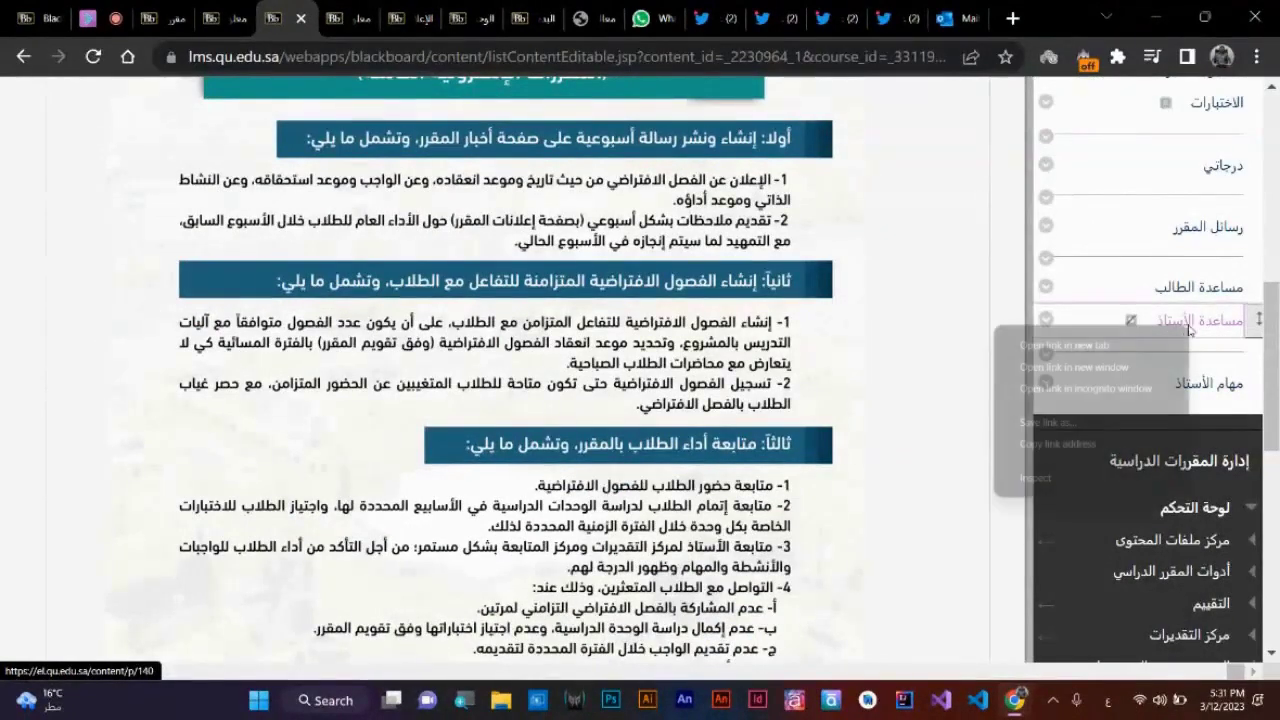
click(1128, 348)
drag(322, 8, 951, 14)
- Examine the faculty tutorials page, from its title to the الدخول للنظام lesson with its video and PDF
scroll(583, 343, down, 3)
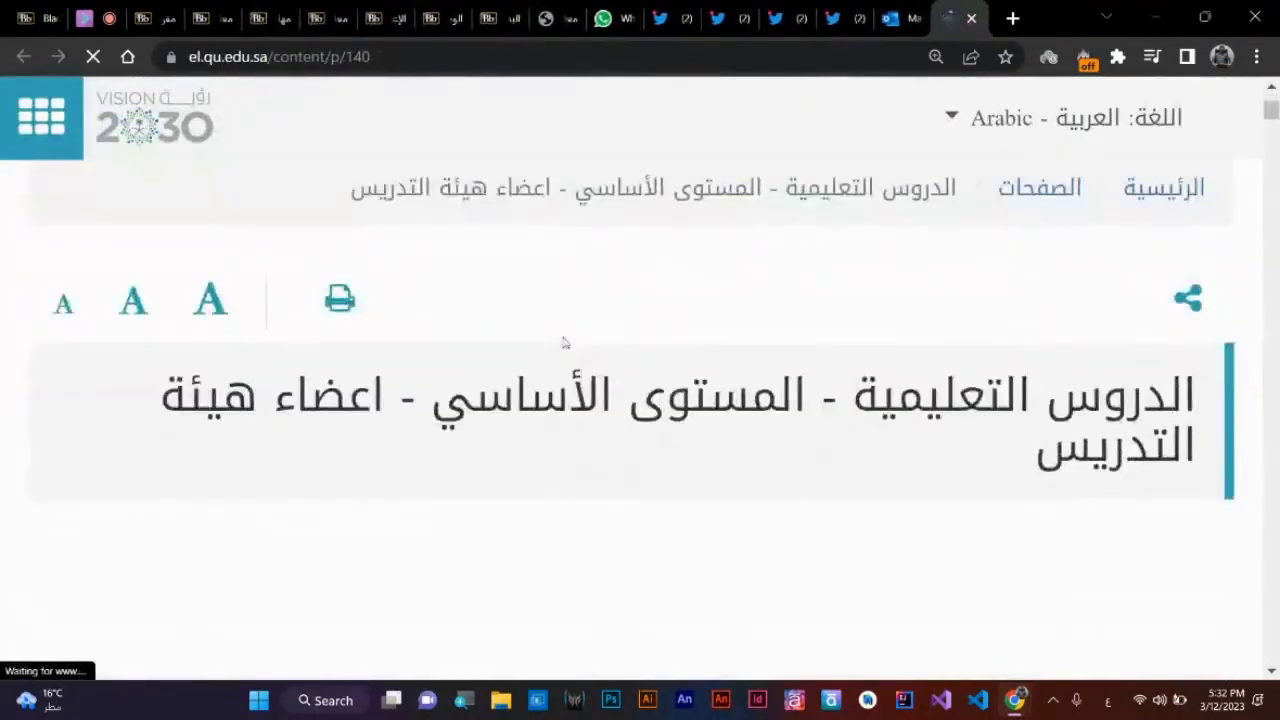
drag(376, 398, 349, 471)
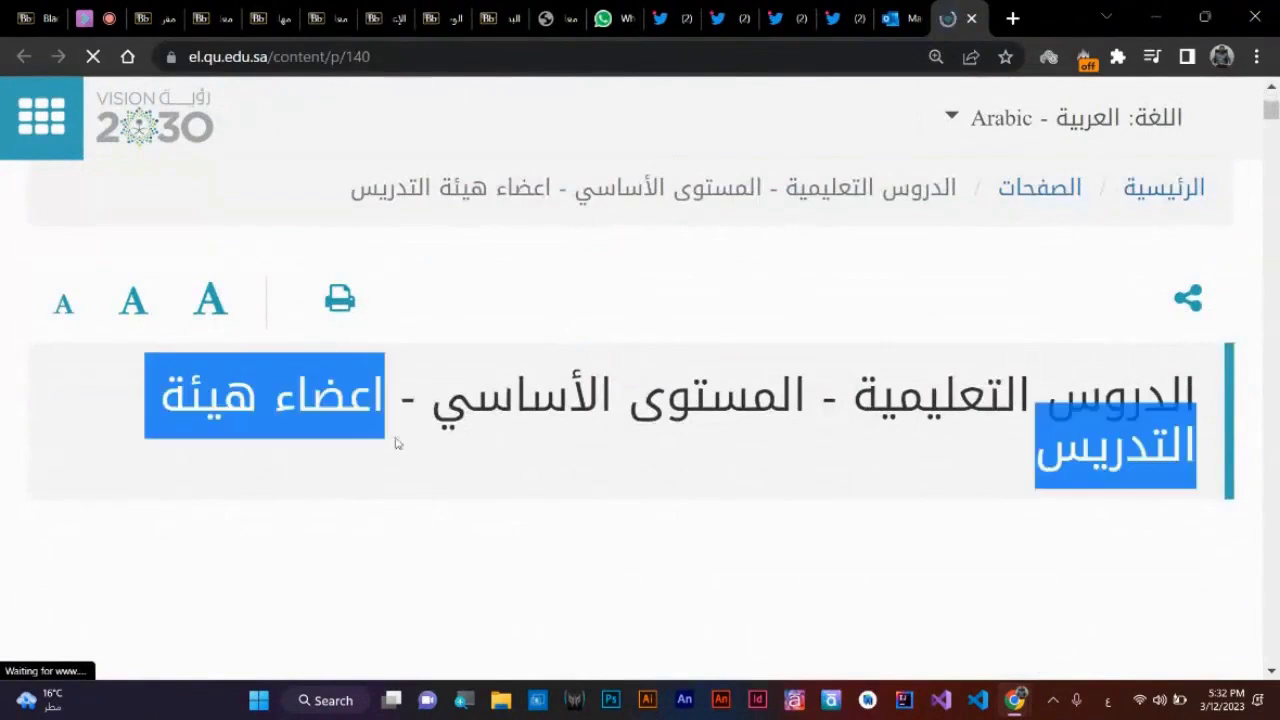
scroll(643, 397, down, 4)
scroll(645, 406, down, 2)
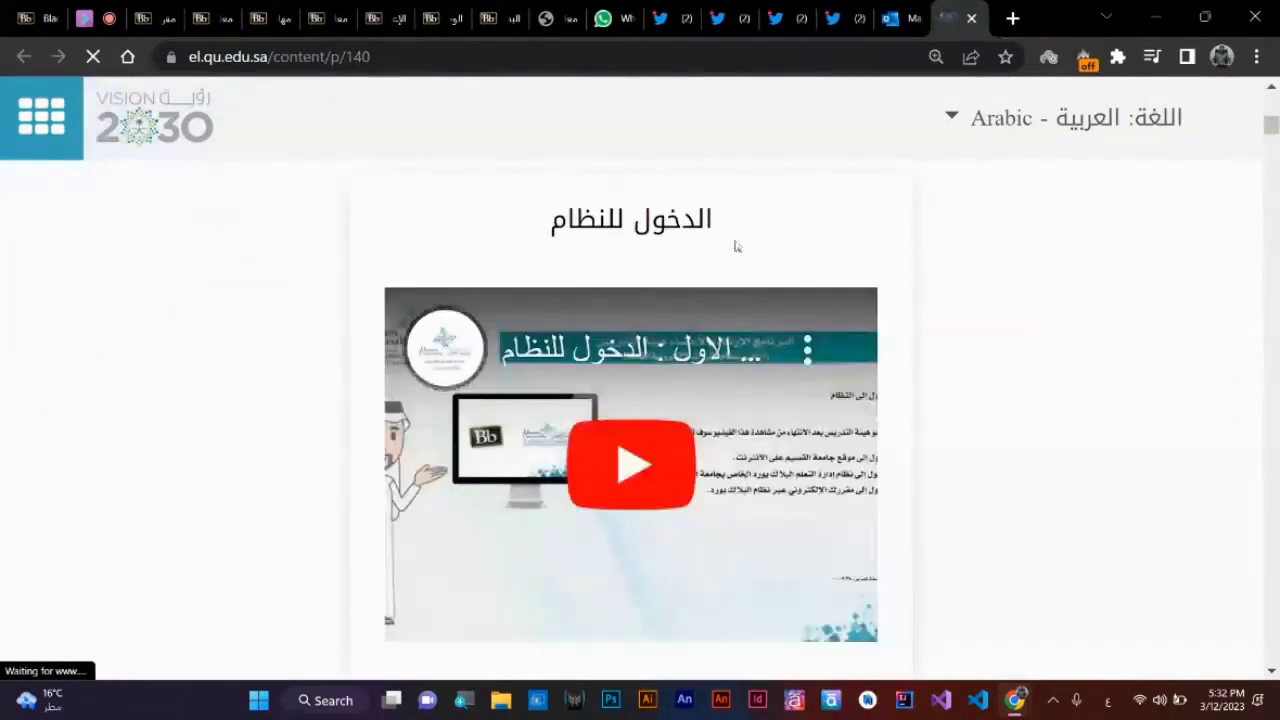
scroll(680, 470, down, 1)
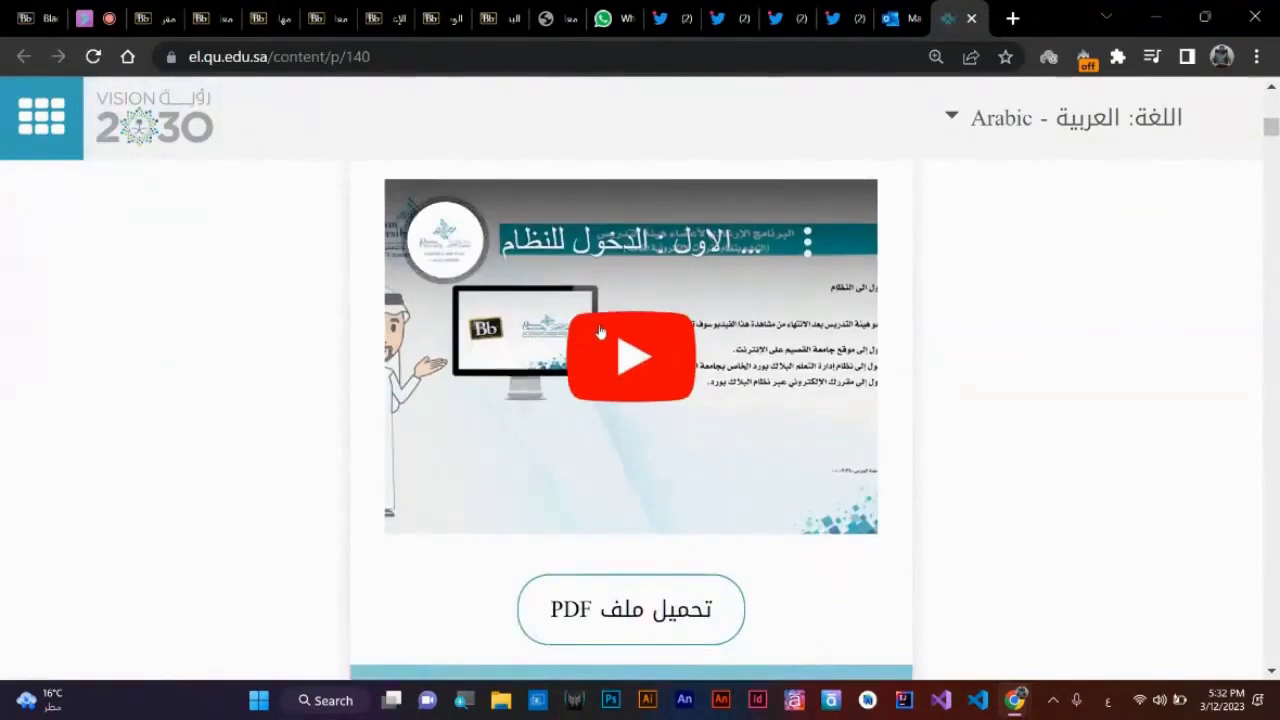
scroll(606, 354, down, 2)
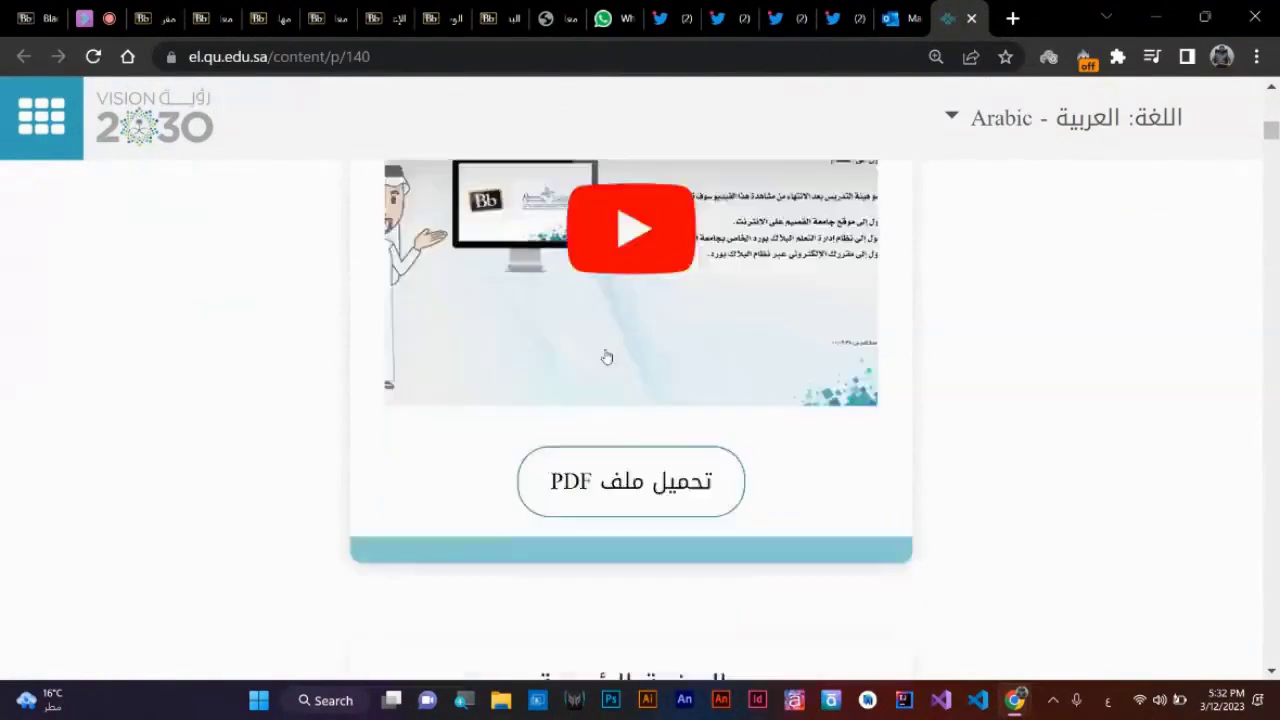
- Open the PDF guide of the الدخول للنظام lesson, read through to its last page and close it
click(650, 410)
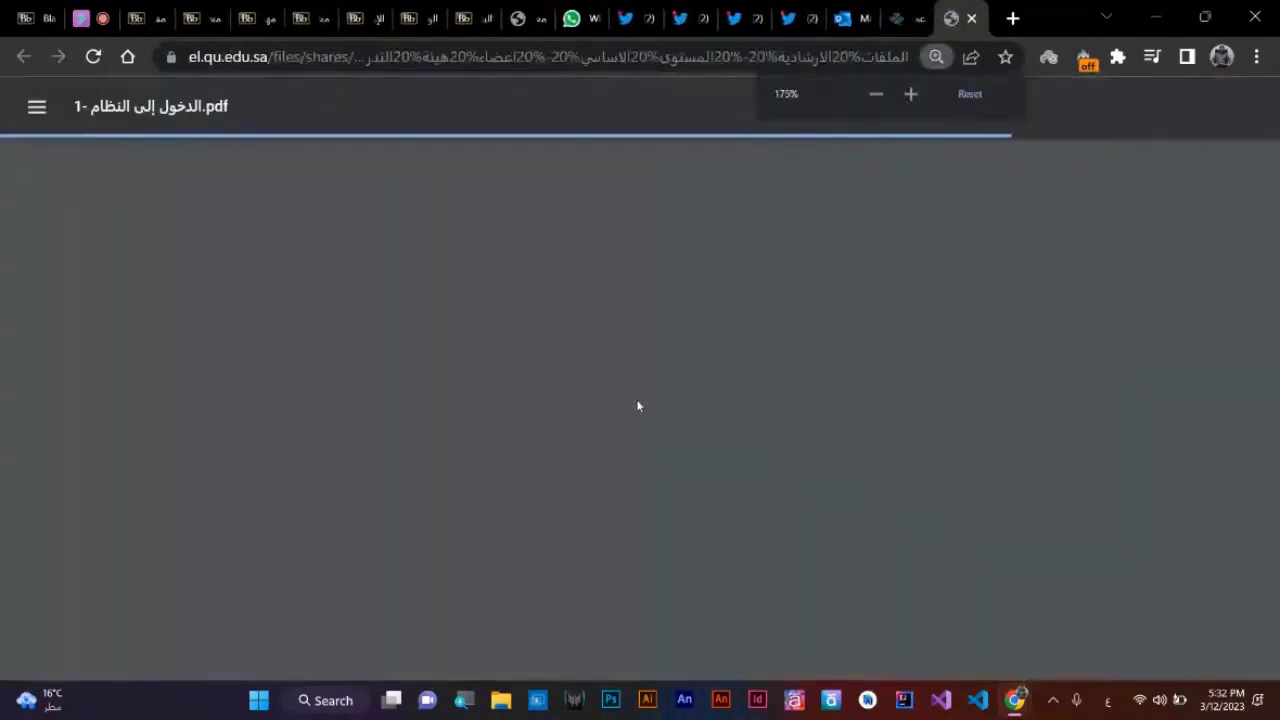
scroll(637, 405, down, 3)
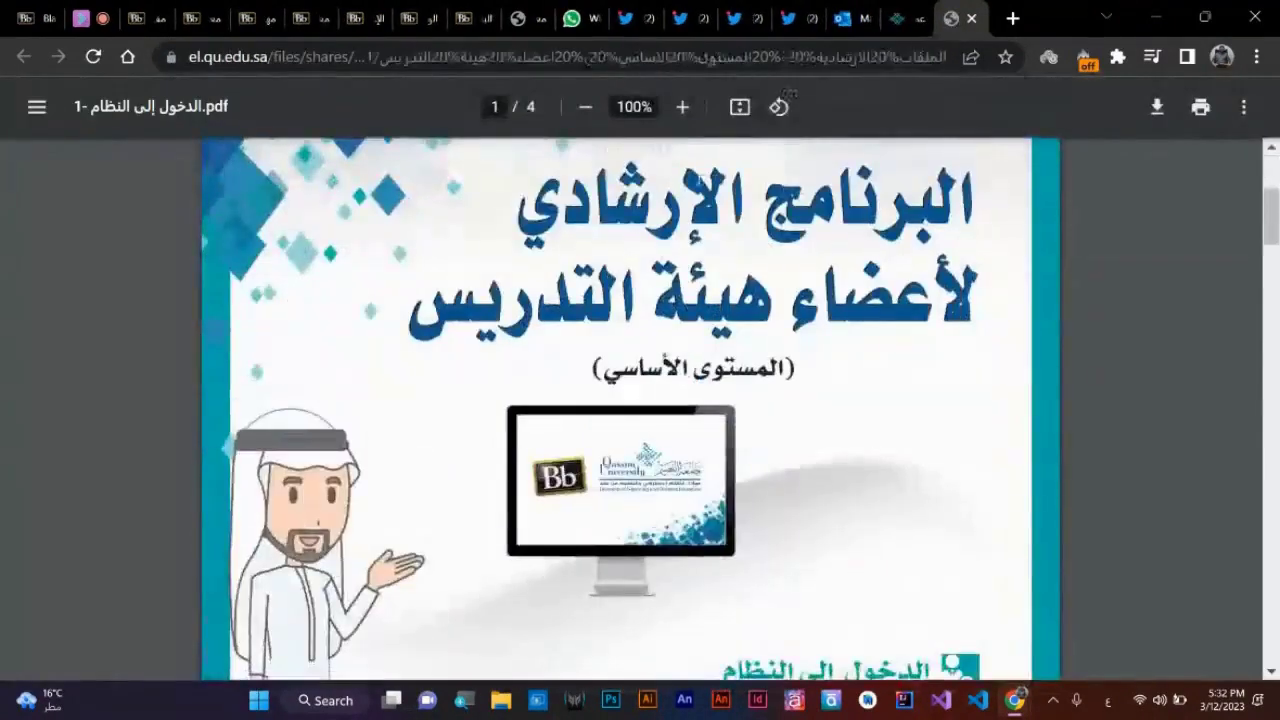
scroll(637, 405, down, 5)
scroll(661, 258, up, 1)
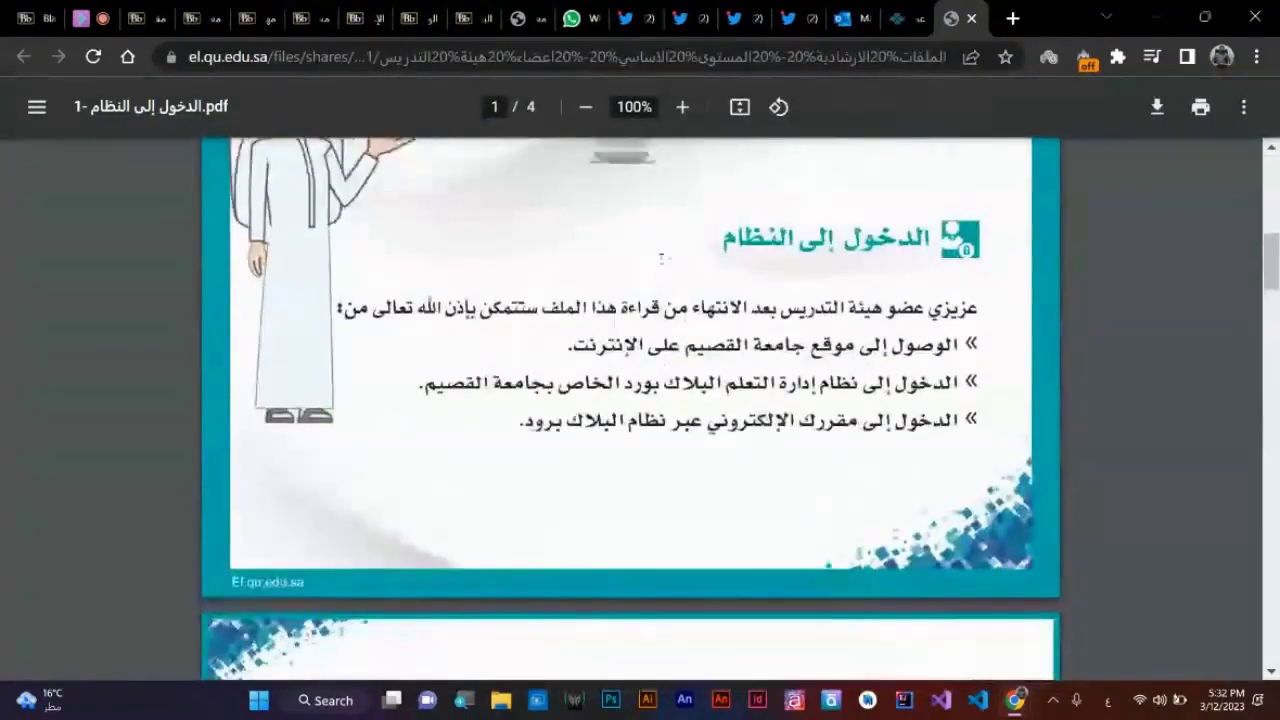
scroll(661, 258, down, 3)
scroll(661, 258, down, 3)
scroll(661, 258, down, 6)
scroll(661, 256, down, 10)
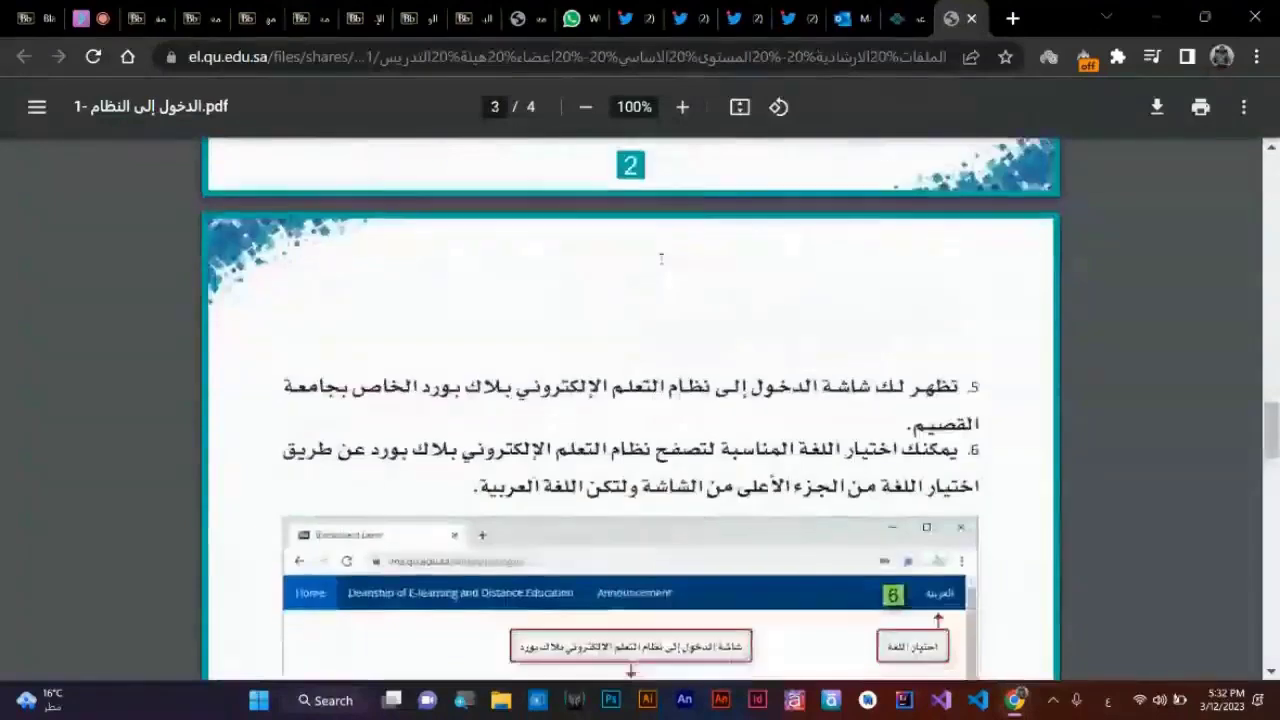
scroll(661, 258, down, 10)
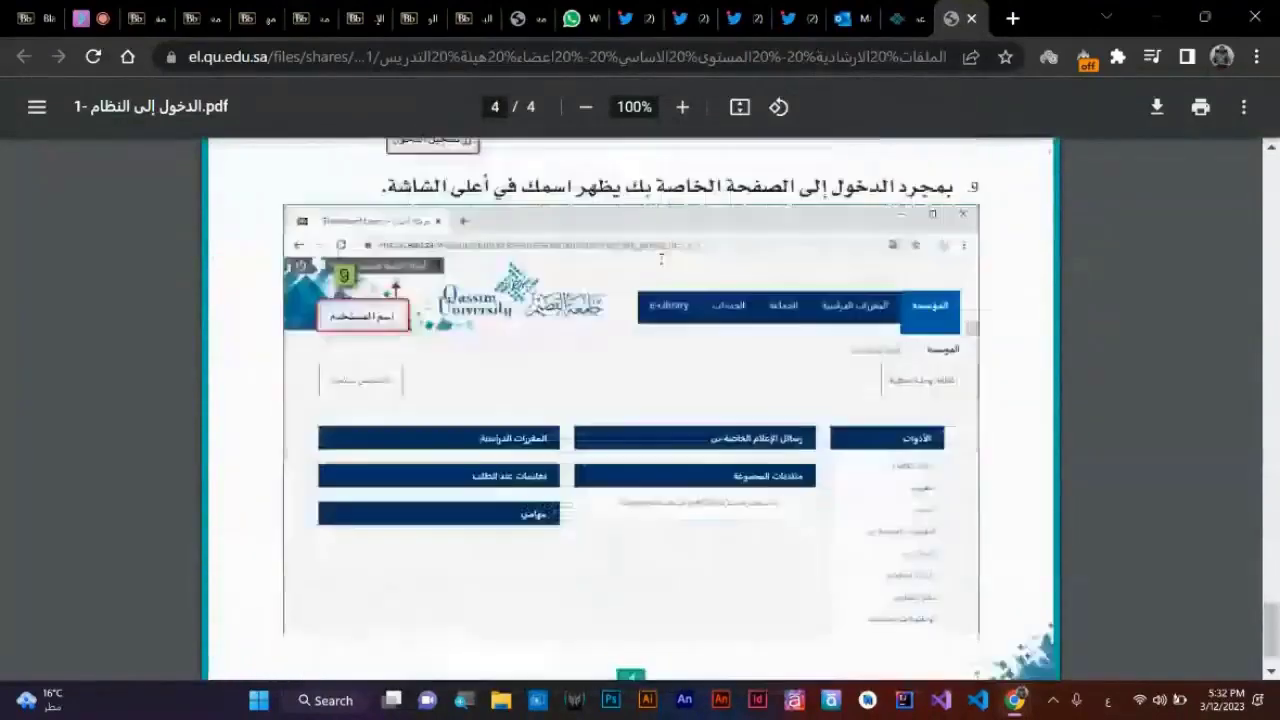
click(971, 18)
- Look through the following lessons on the tutorials page down to تحرير المعلومات الشخصية
scroll(634, 378, down, 5)
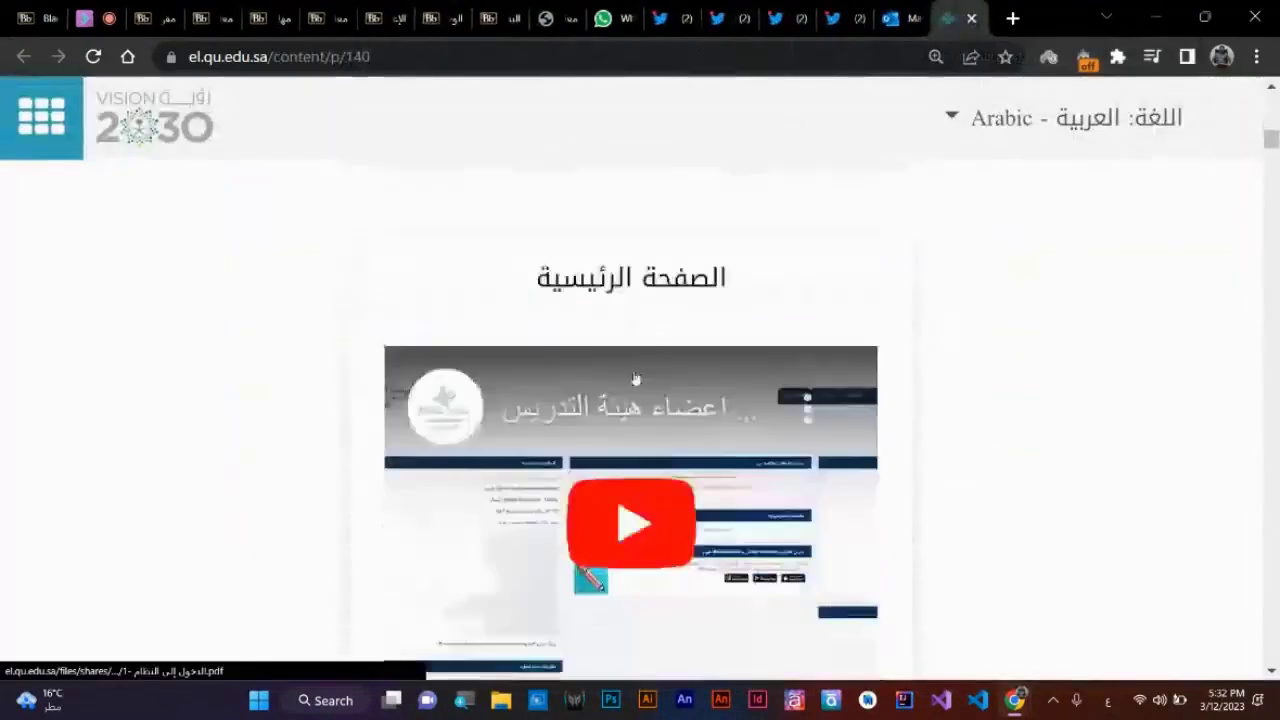
scroll(634, 378, down, 10)
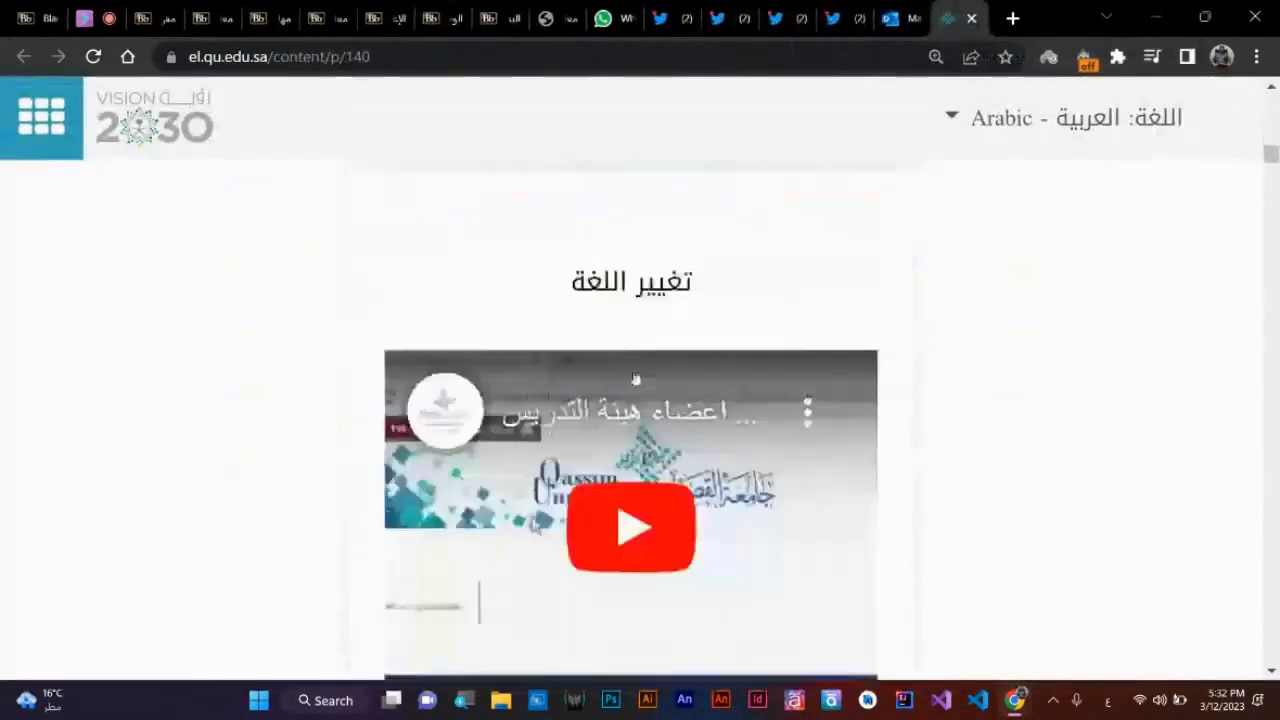
scroll(634, 378, down, 3)
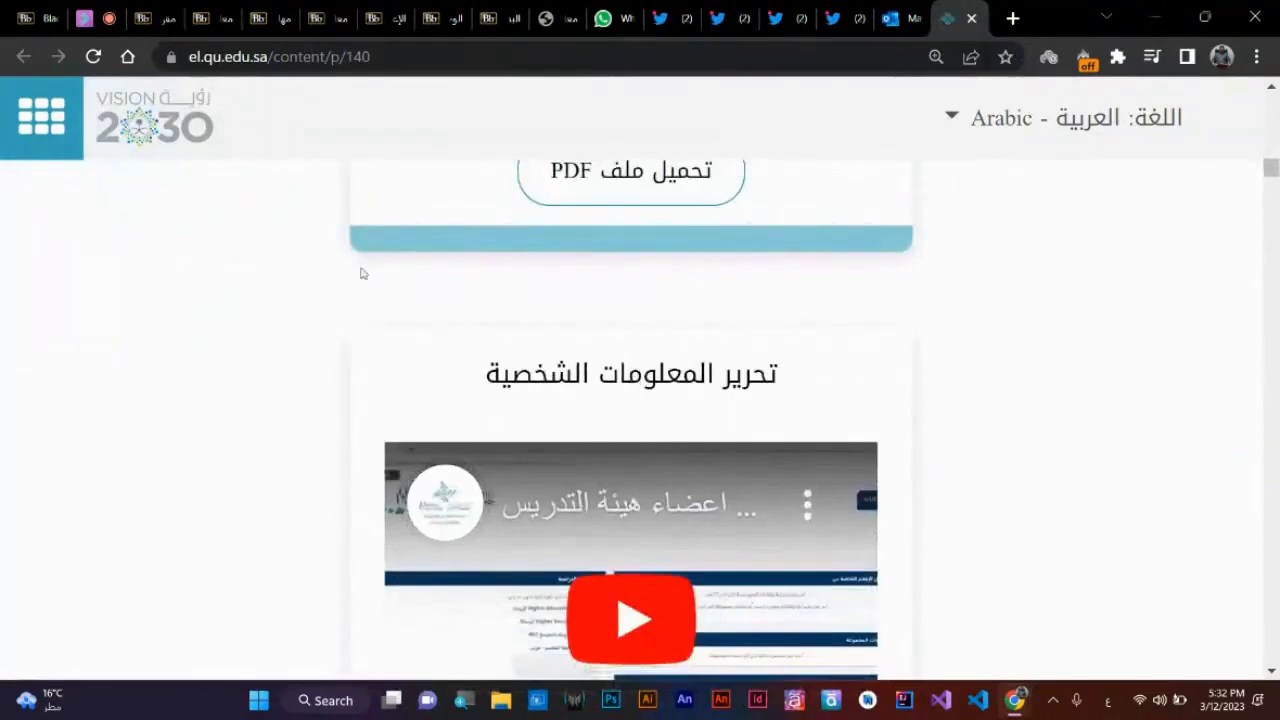
- Copy the tutorials page address, el.qu.edu.sa/content/p/140, and send it to everyone in the live session chat
click(271, 58)
right_click(271, 58)
click(337, 209)
click(103, 8)
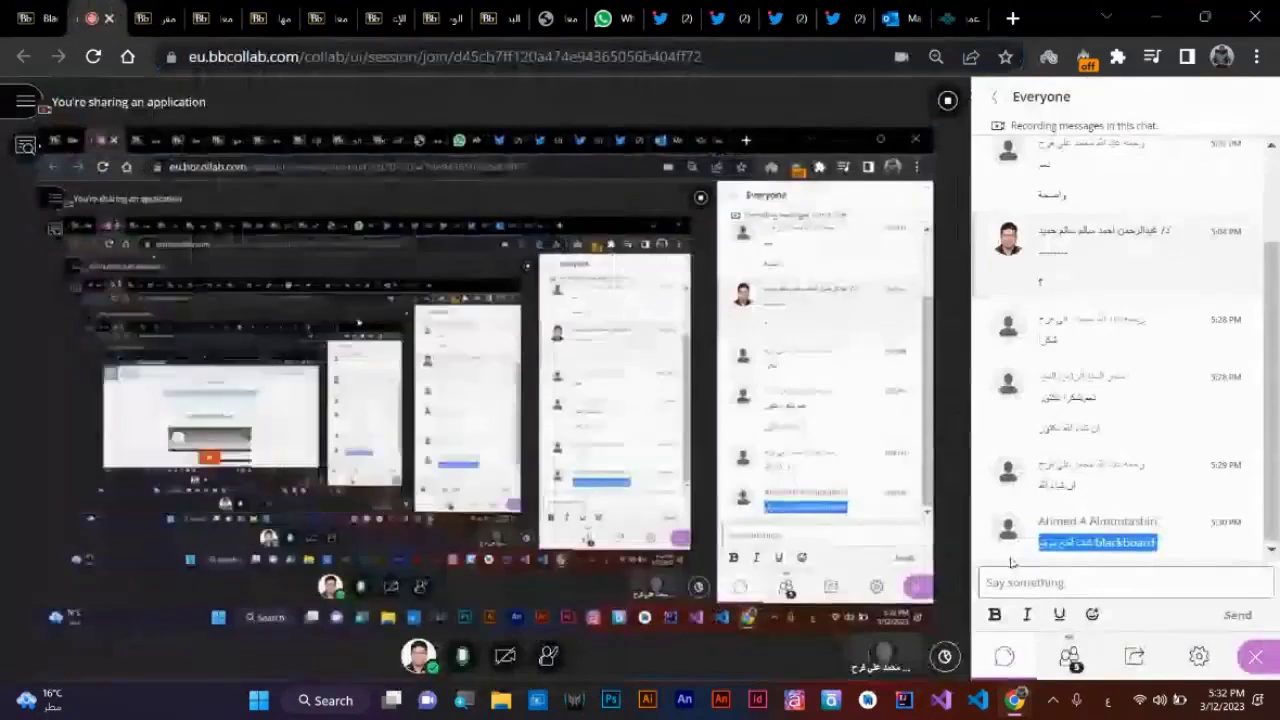
click(1098, 585)
key(ctrl+v)
key(Return)
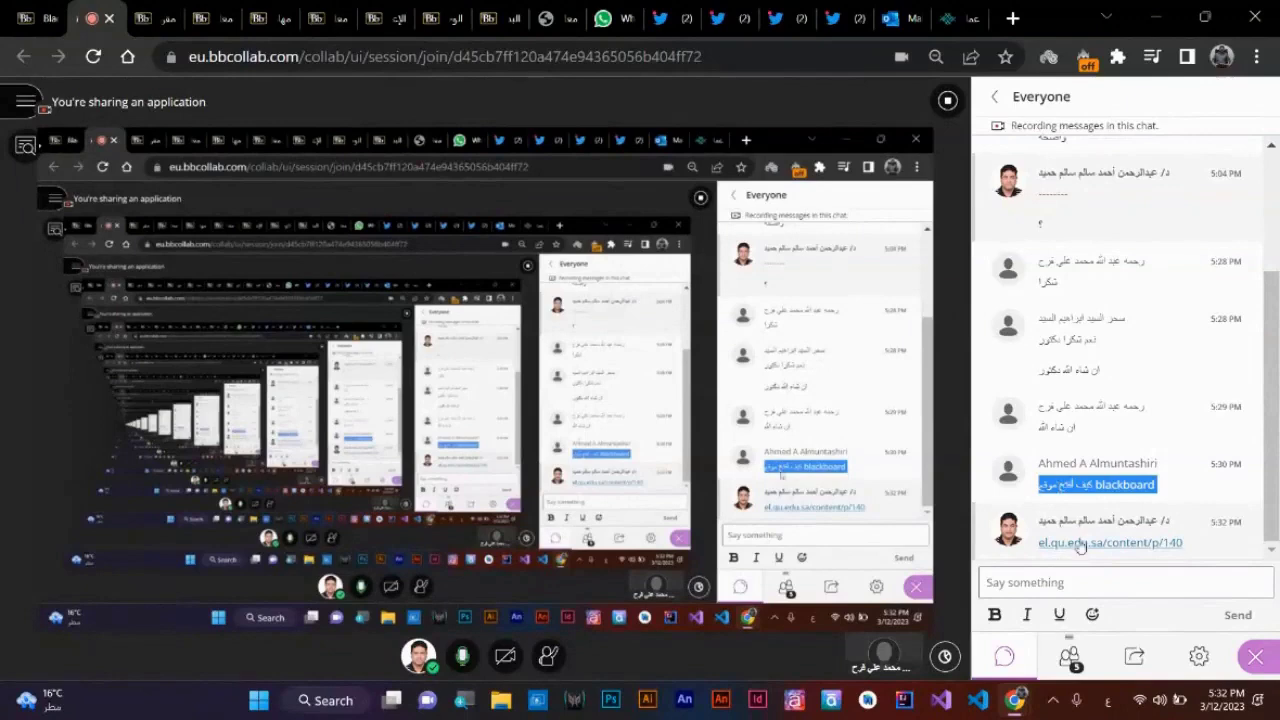
- Return to the tutorials page, review the الدخول للنظام lesson, and open its PDF guide briefly before closing it
click(947, 18)
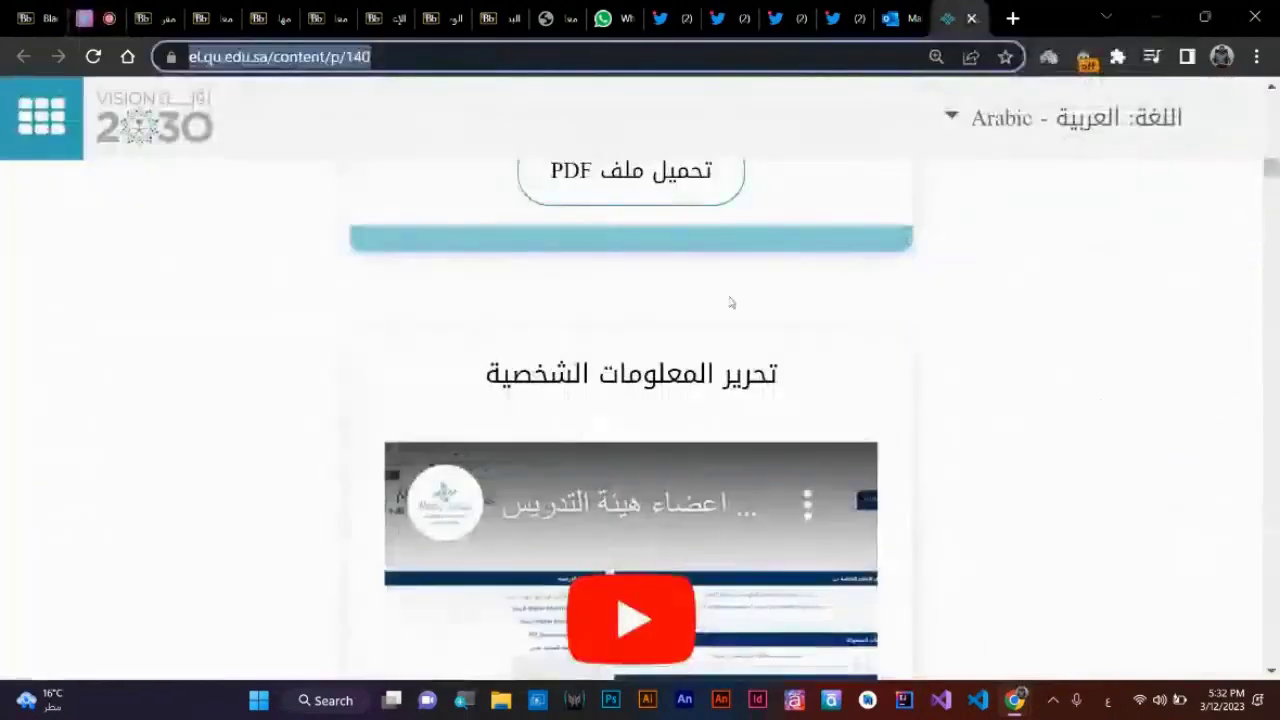
scroll(708, 336, up, 6)
scroll(709, 331, down, 4)
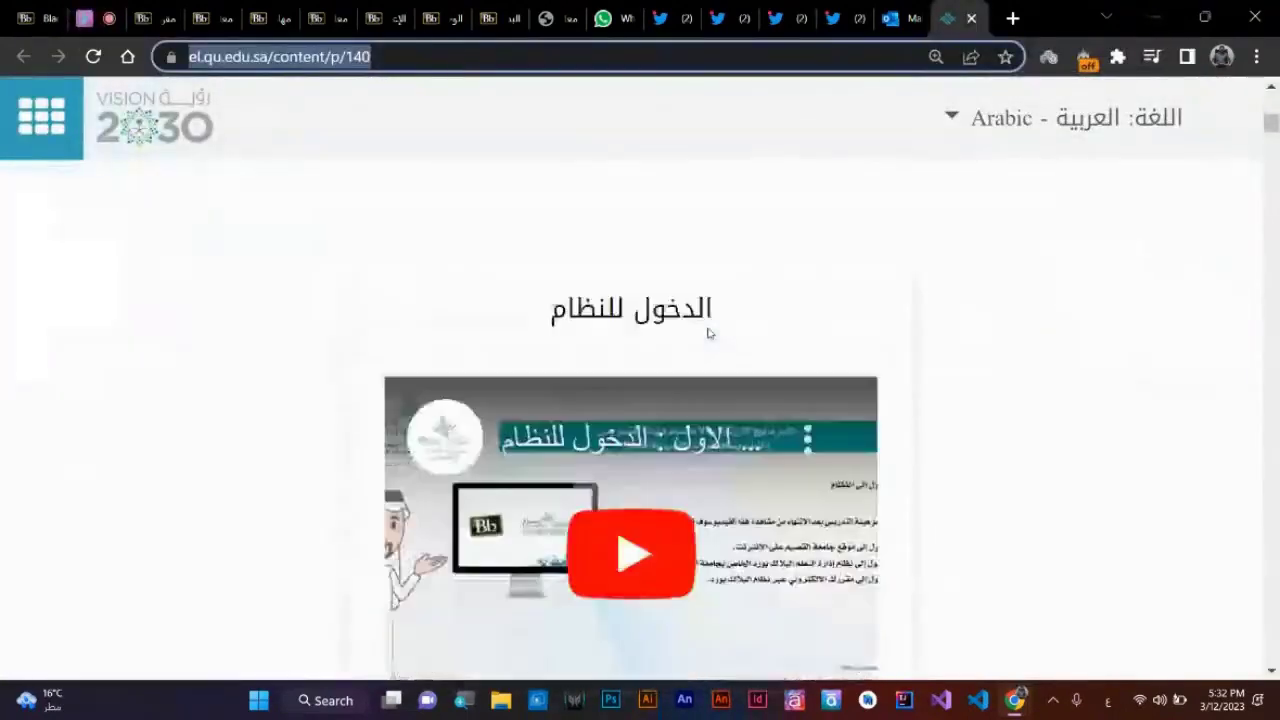
scroll(660, 380, up, 2)
scroll(660, 380, down, 3)
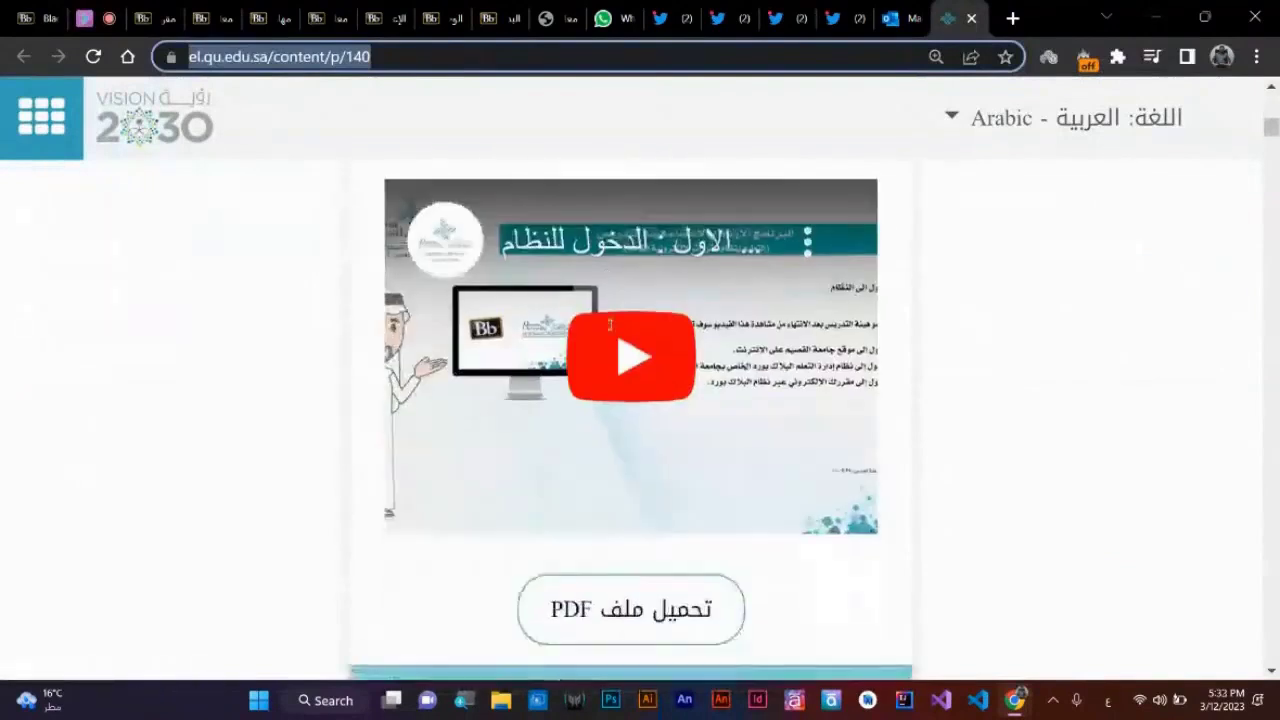
scroll(606, 434, up, 2)
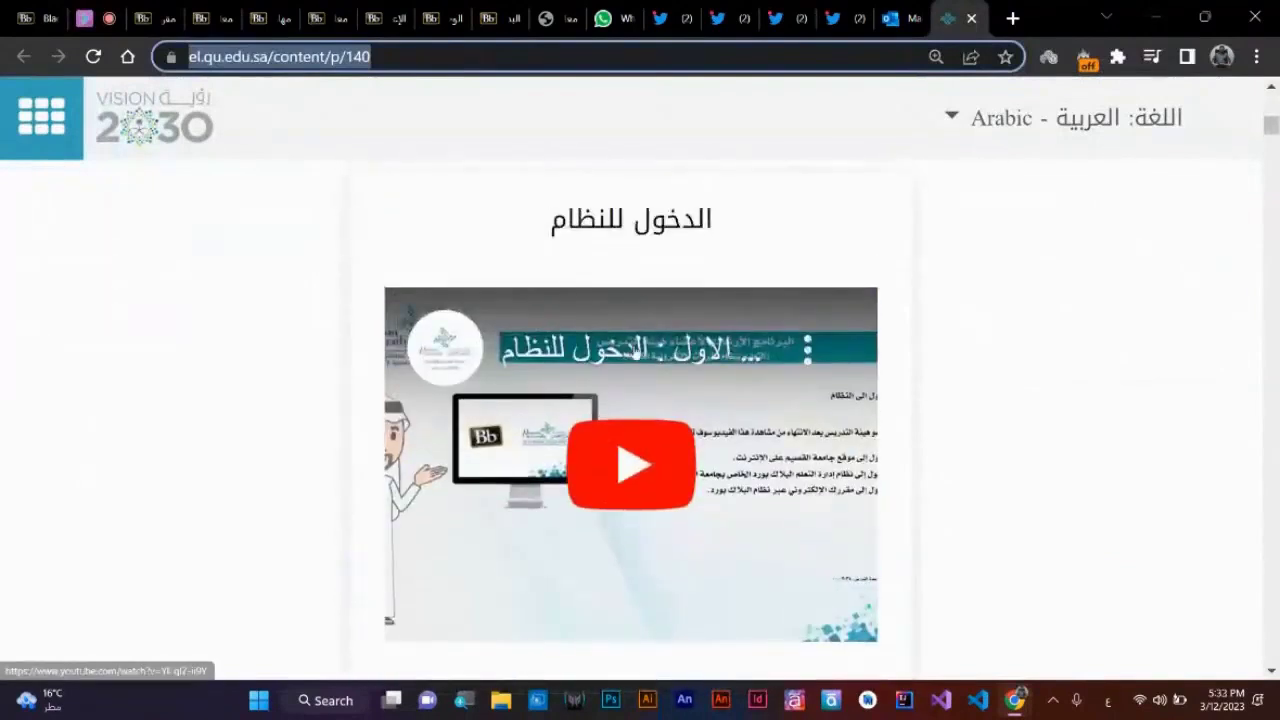
scroll(638, 427, down, 1)
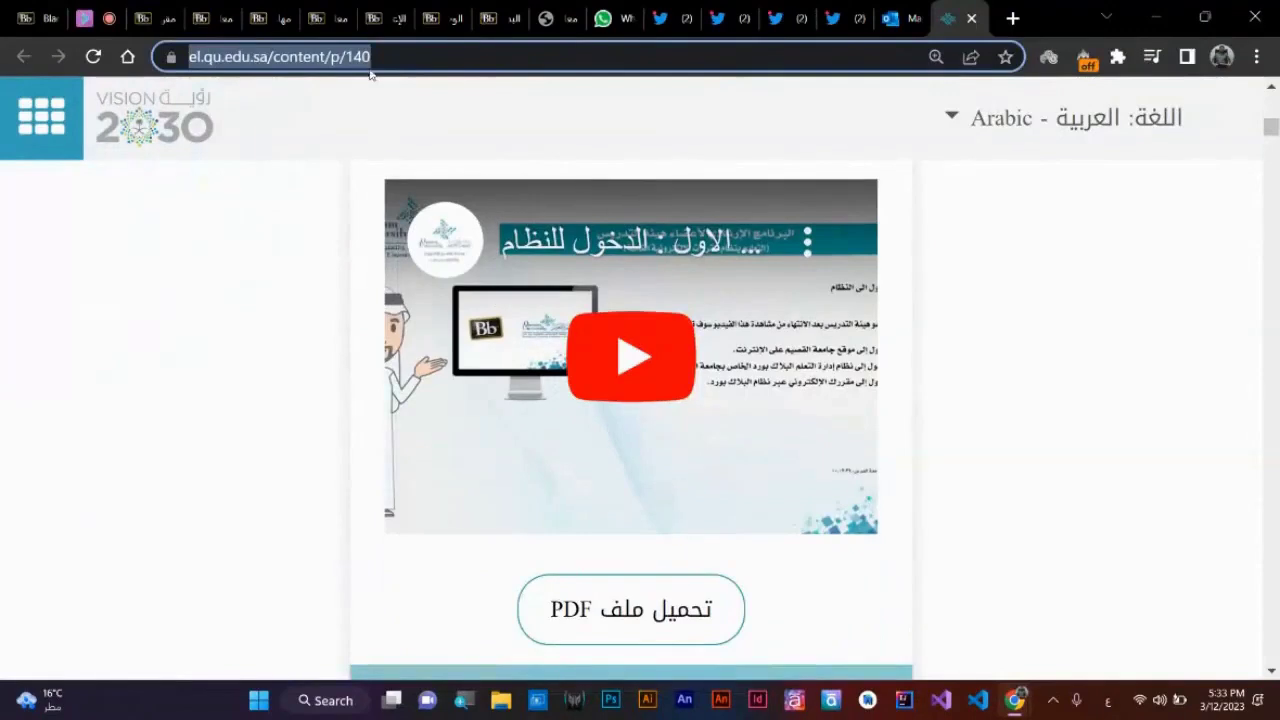
scroll(797, 268, up, 2)
scroll(709, 263, down, 2)
scroll(831, 385, down, 2)
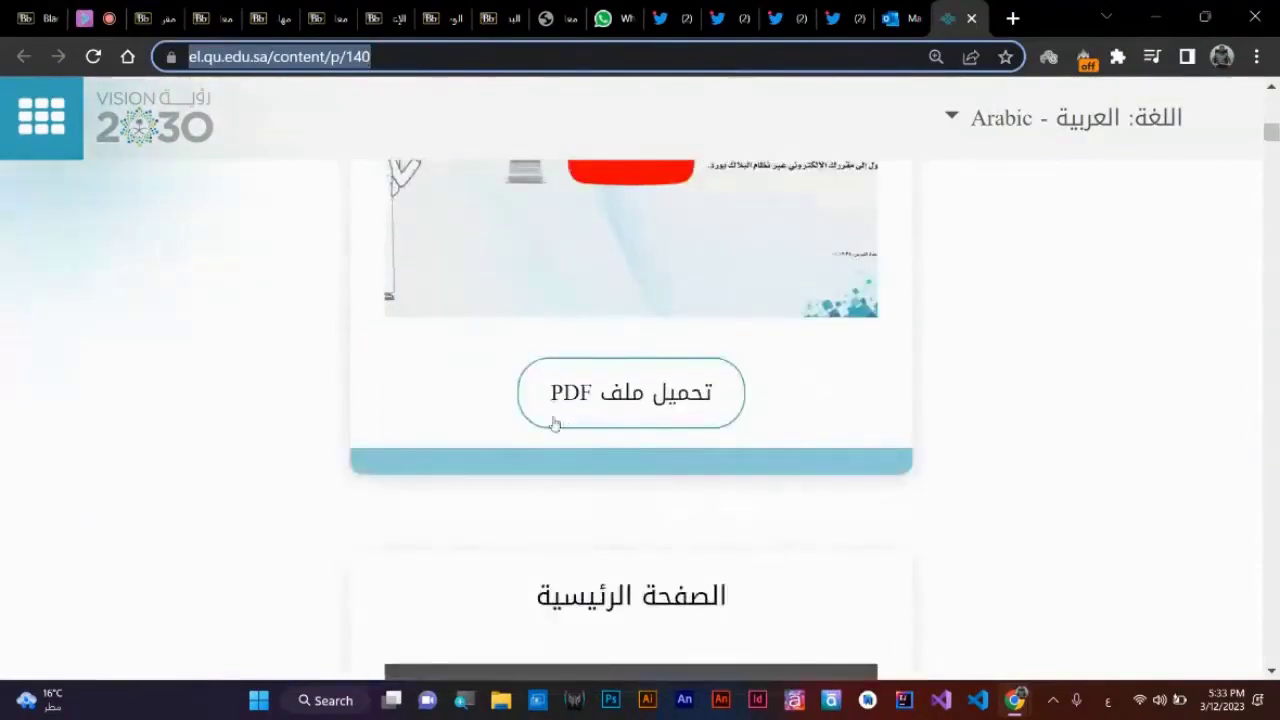
click(625, 393)
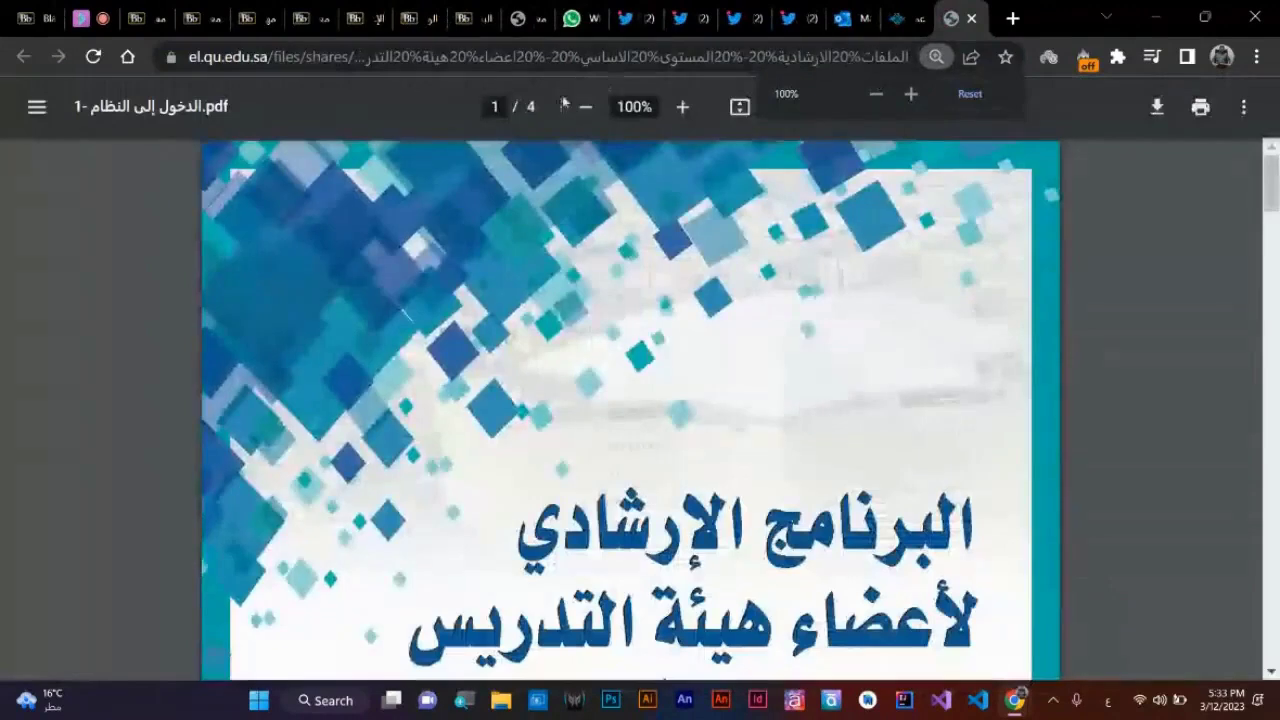
click(971, 18)
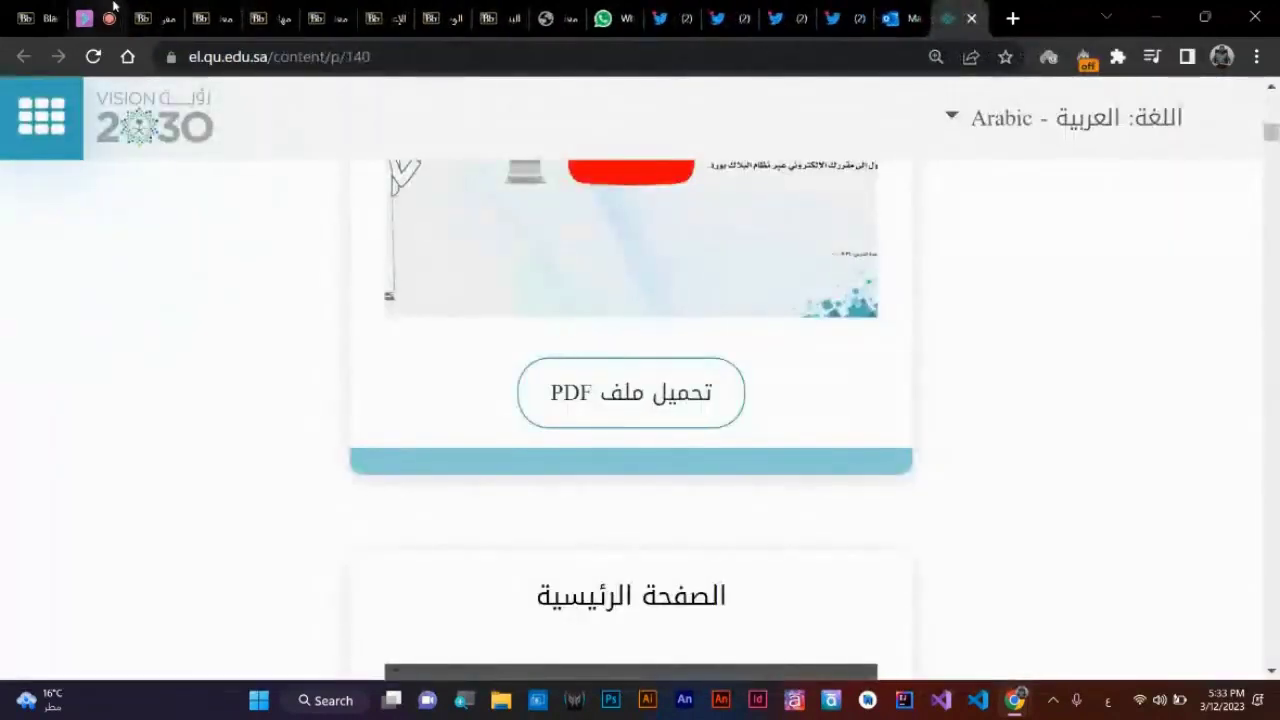
- Check the live session chat for replies, and switch to the HIST123 course announcements page
click(100, 18)
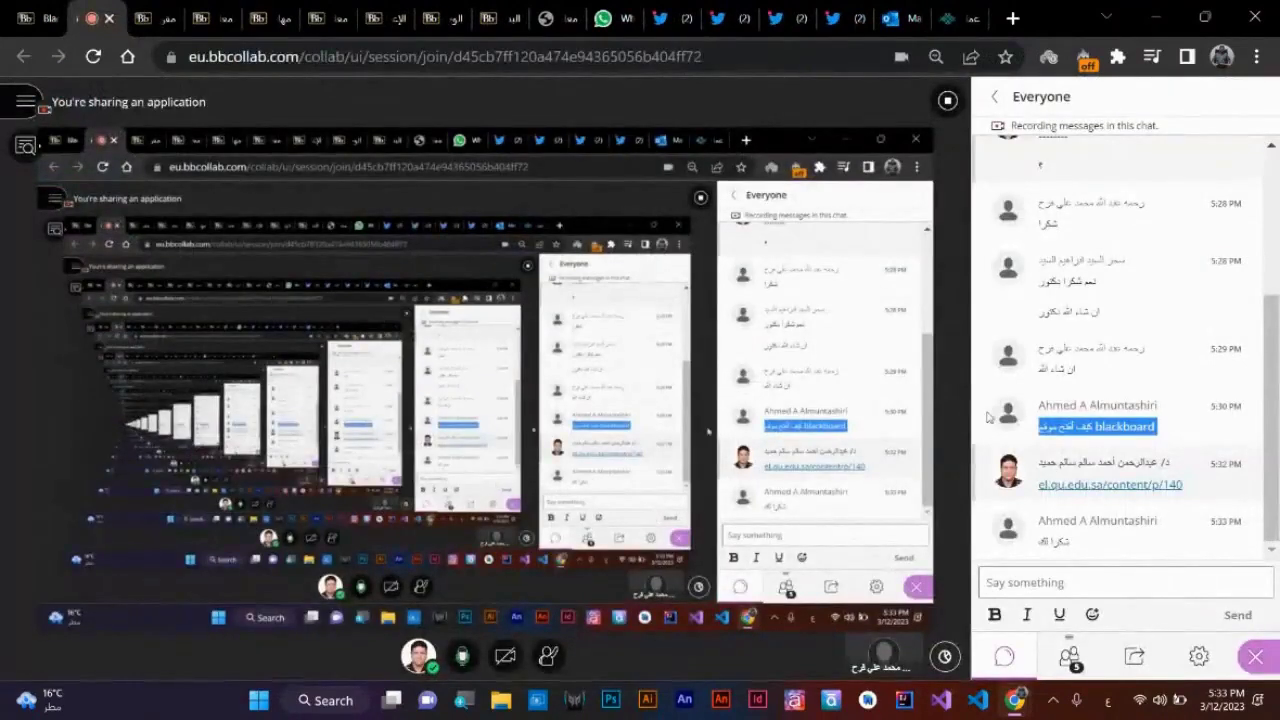
click(265, 18)
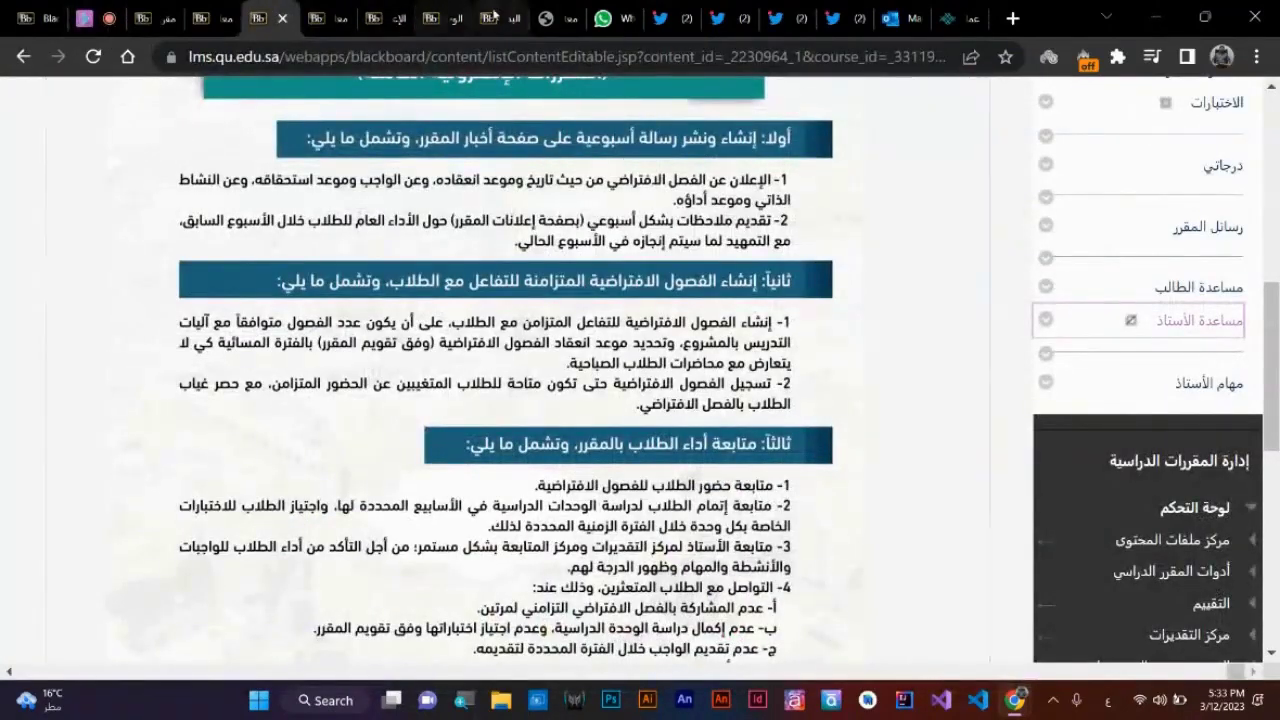
click(490, 18)
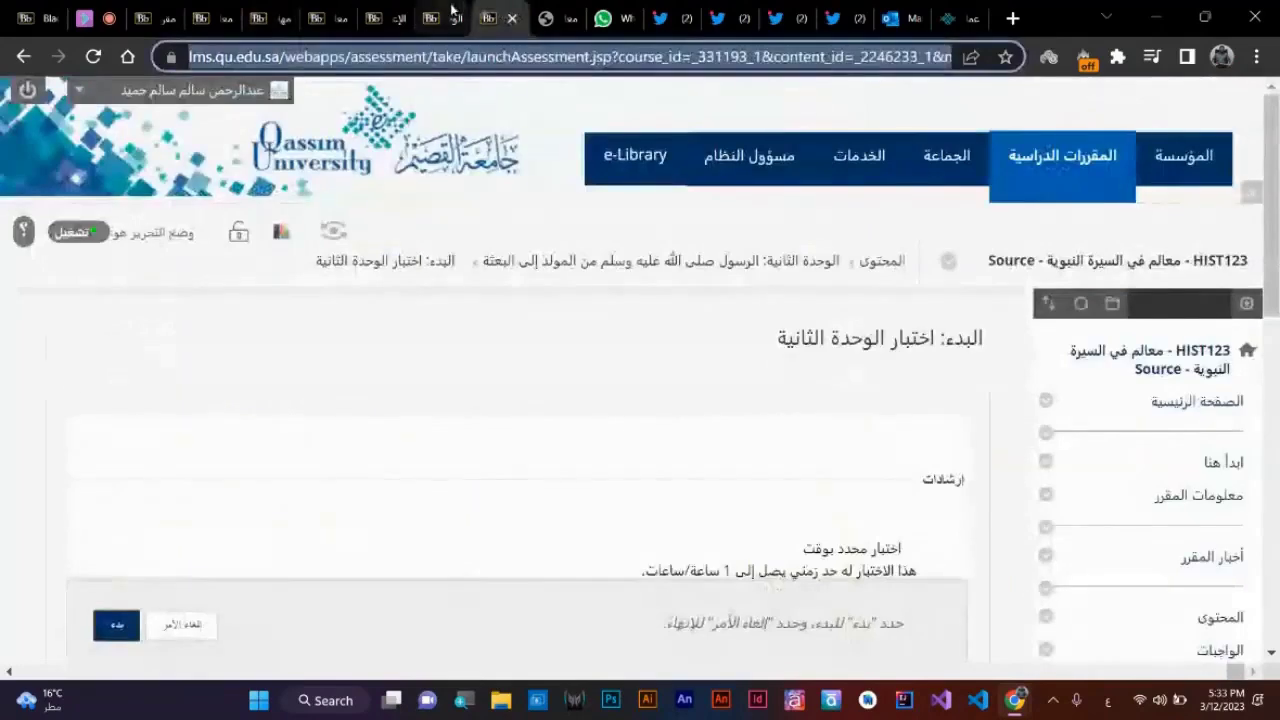
click(451, 12)
click(378, 14)
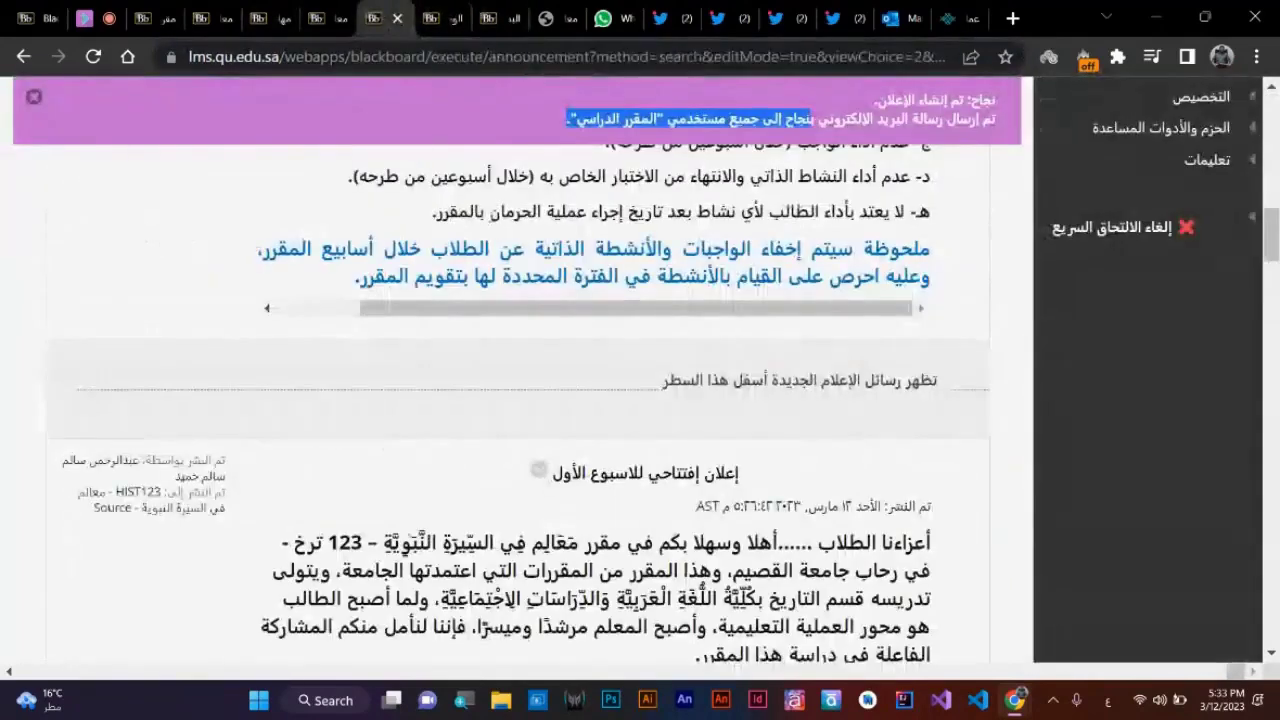
- Examine the important notice to students and the إعلان إفتتاحي للاسبوع الأول announcement
scroll(620, 367, up, 13)
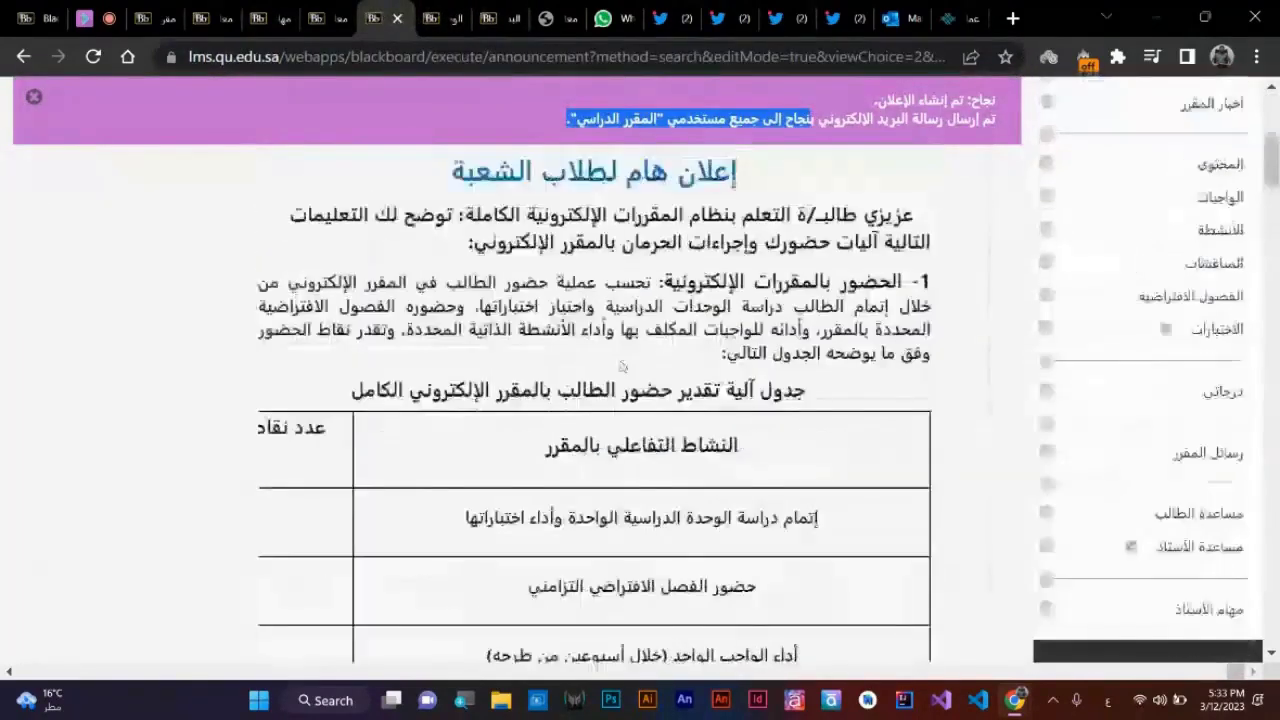
scroll(620, 367, down, 11)
scroll(620, 367, down, 5)
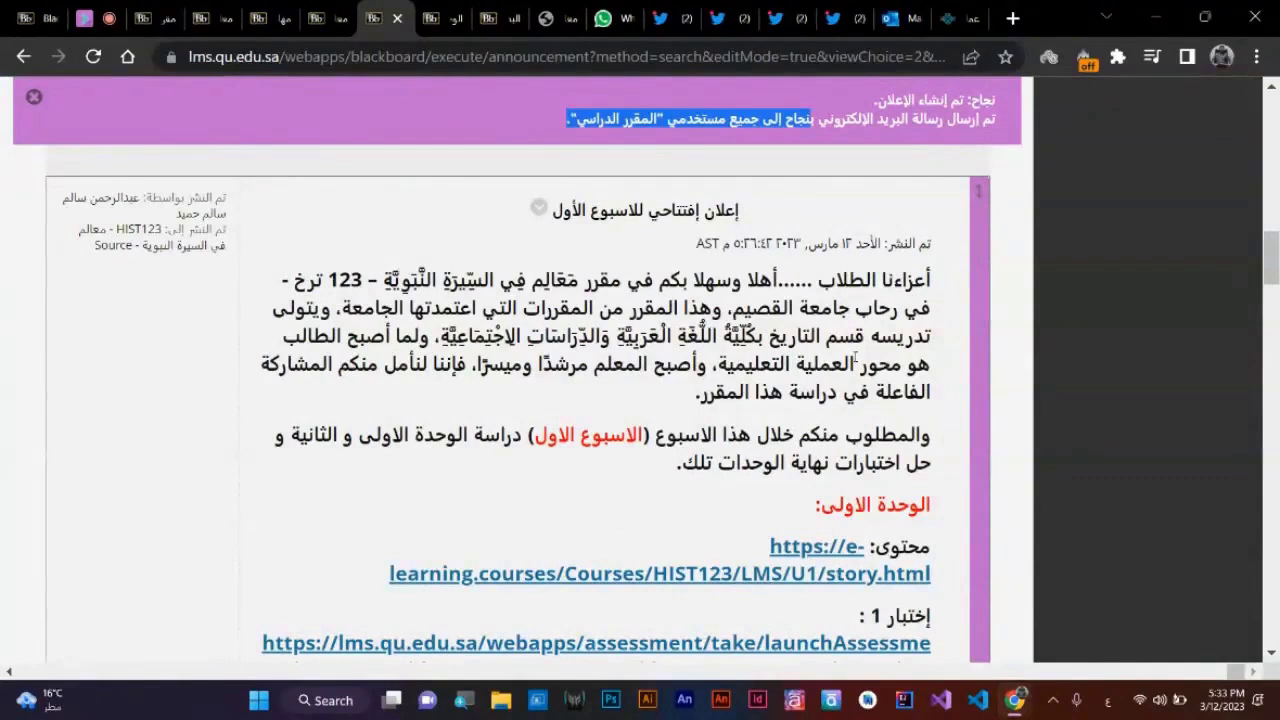
- Open the إعلان إفتتاحي للاسبوع الأول announcement for editing and append "خلال هذا الاسبوع" to the sentence on the required units and tests
click(538, 207)
click(513, 152)
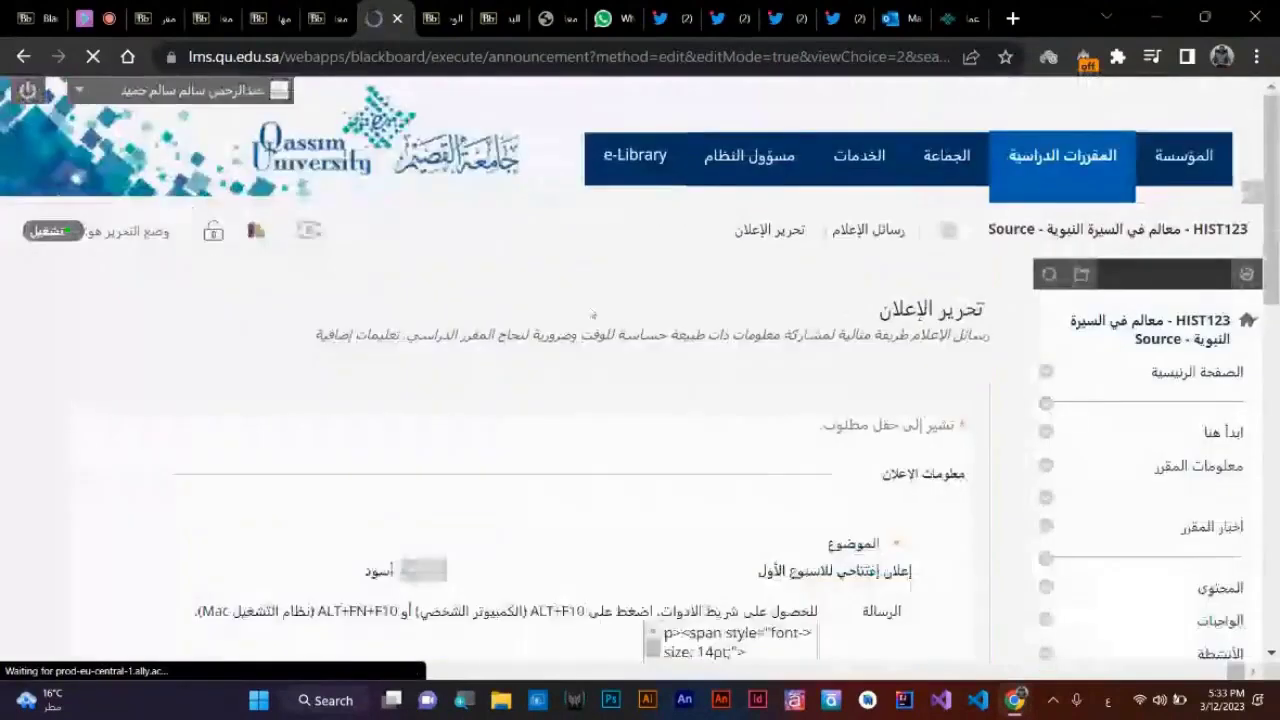
scroll(866, 447, down, 6)
scroll(866, 447, up, 8)
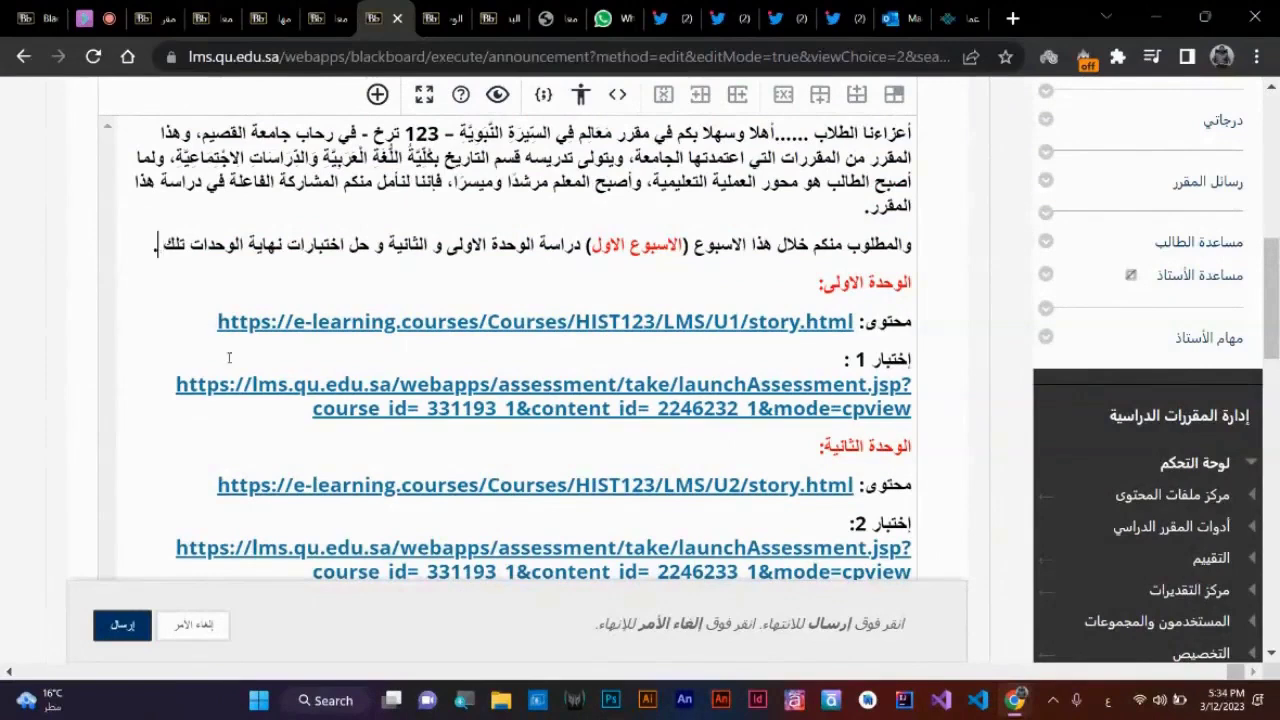
text(لال .)
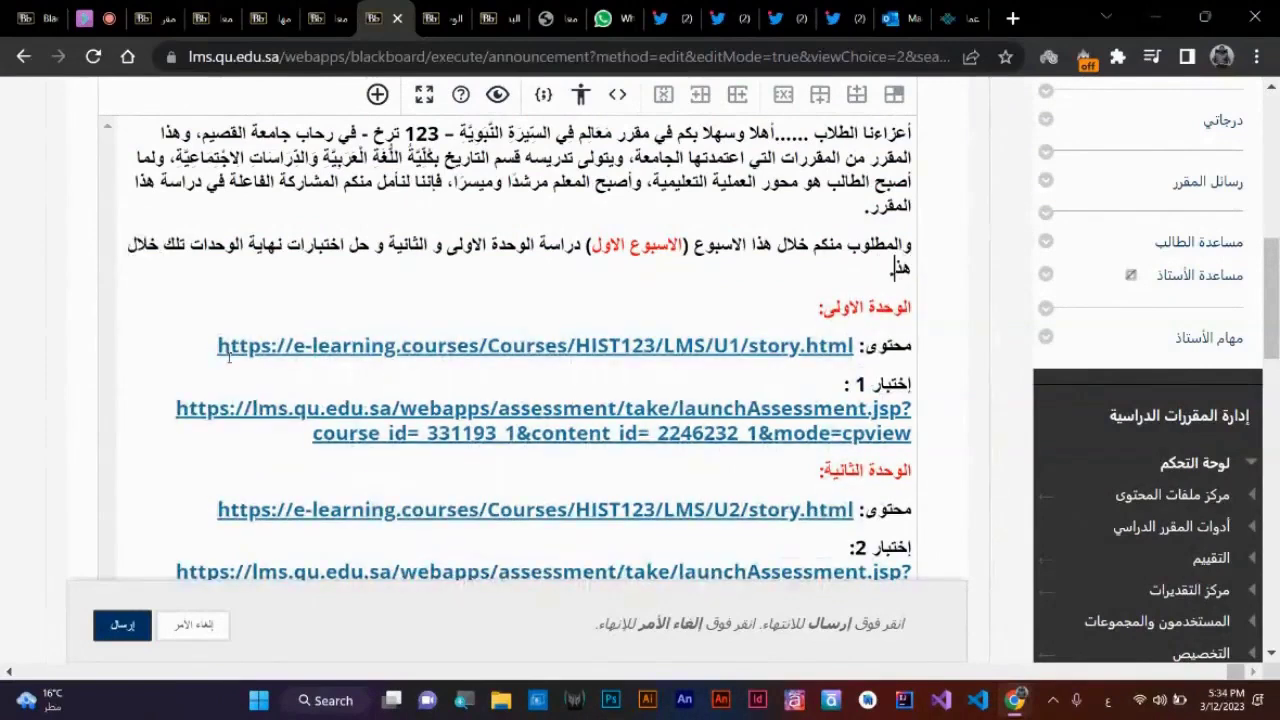
text(لاسبوع)
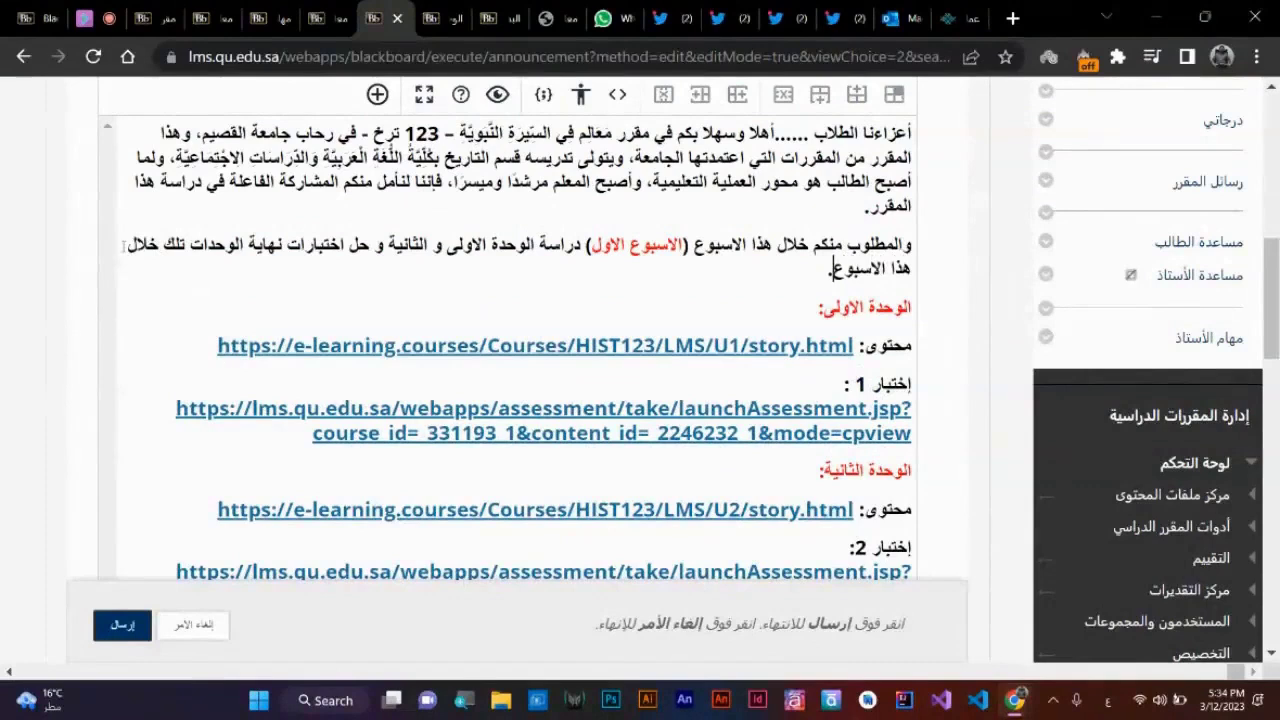
- Underline the phrase "خلال هذا الاسبوع" in the announcement message and colour it red
drag(162, 244, 834, 270)
scroll(824, 258, up, 3)
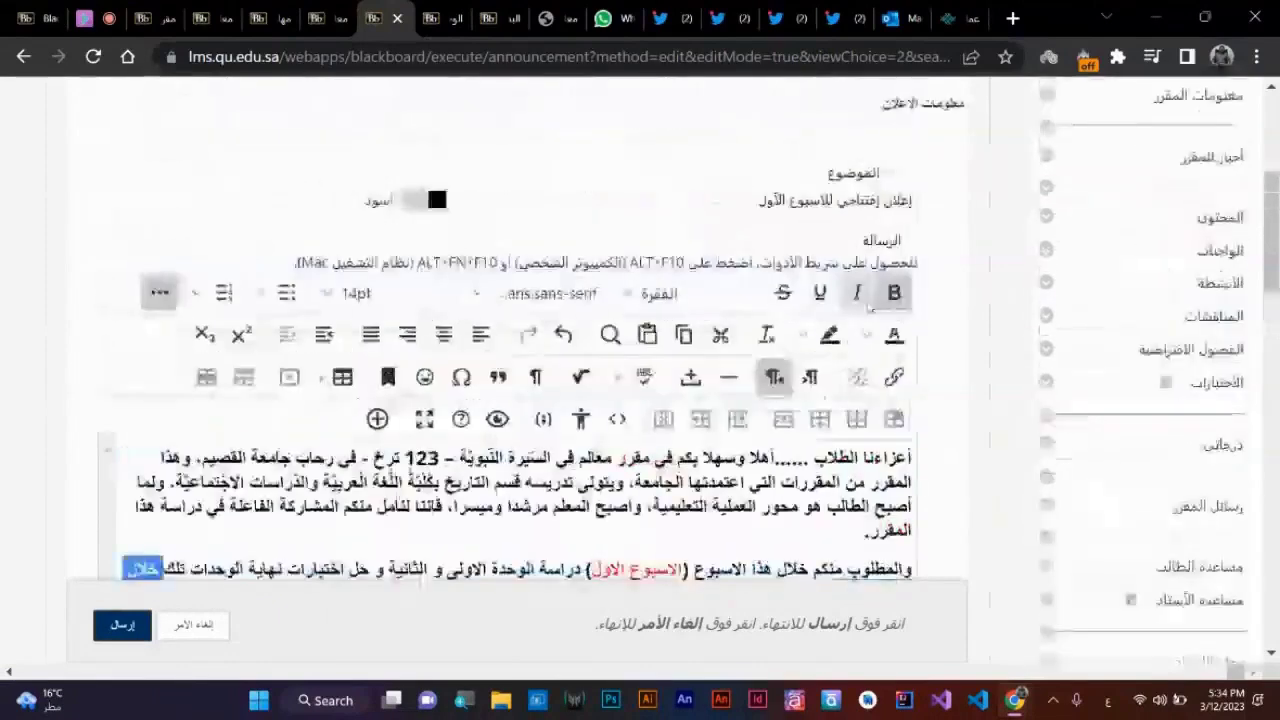
scroll(828, 300, down, 2)
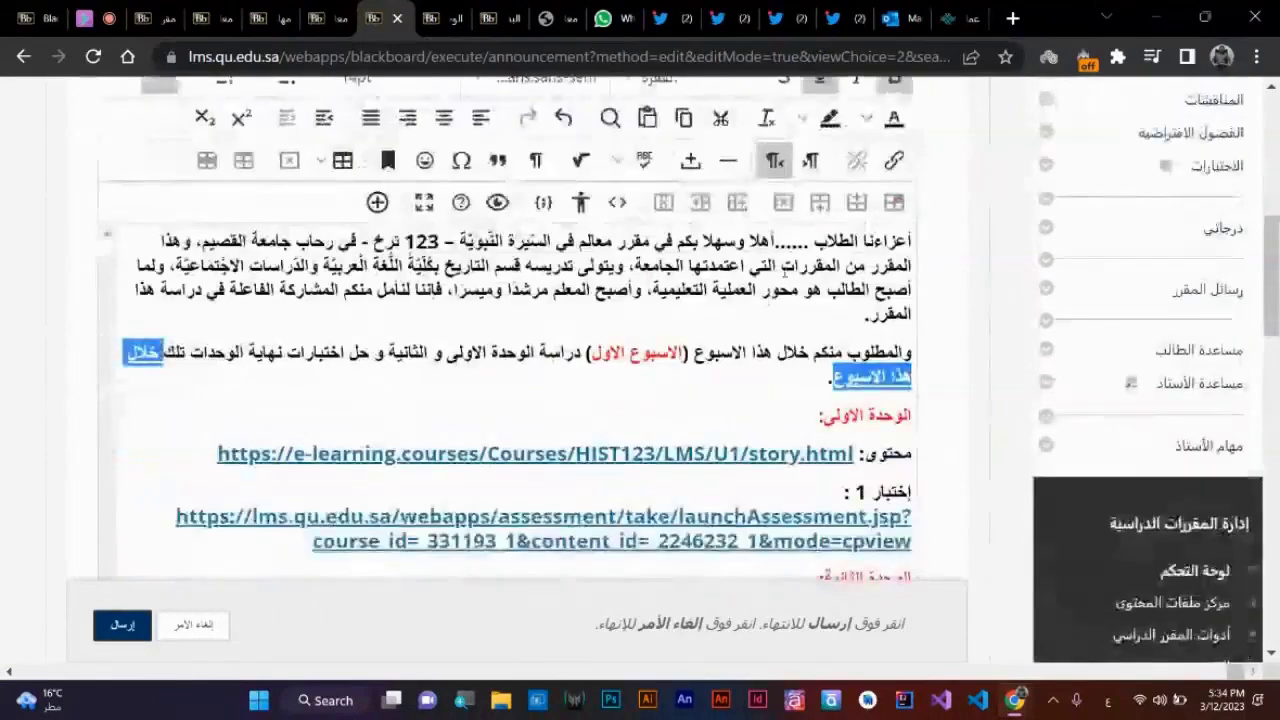
scroll(597, 193, up, 1)
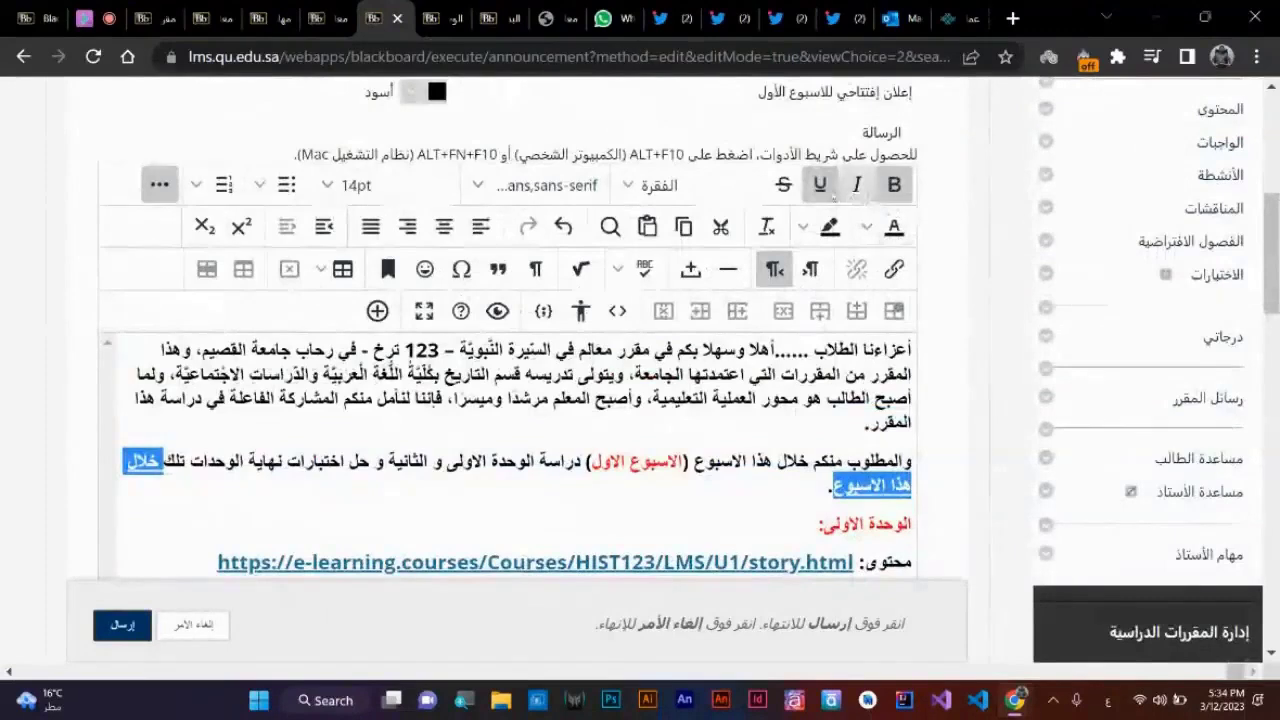
click(867, 228)
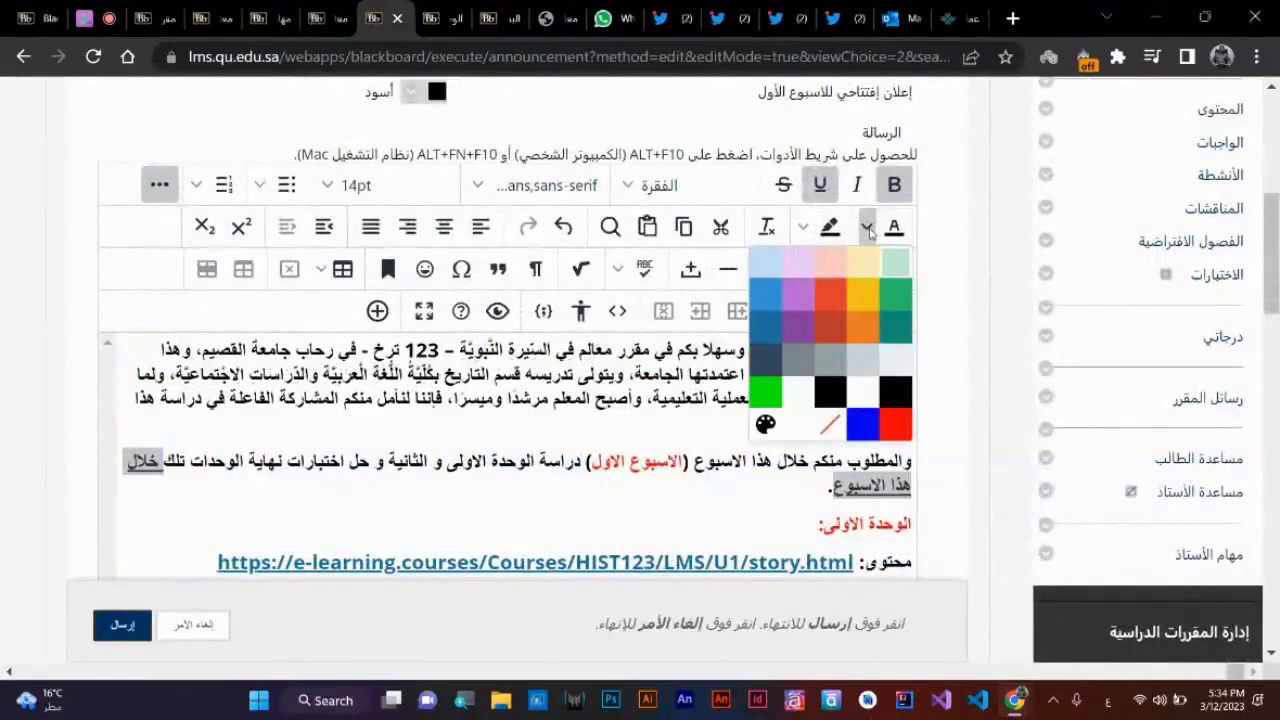
click(896, 424)
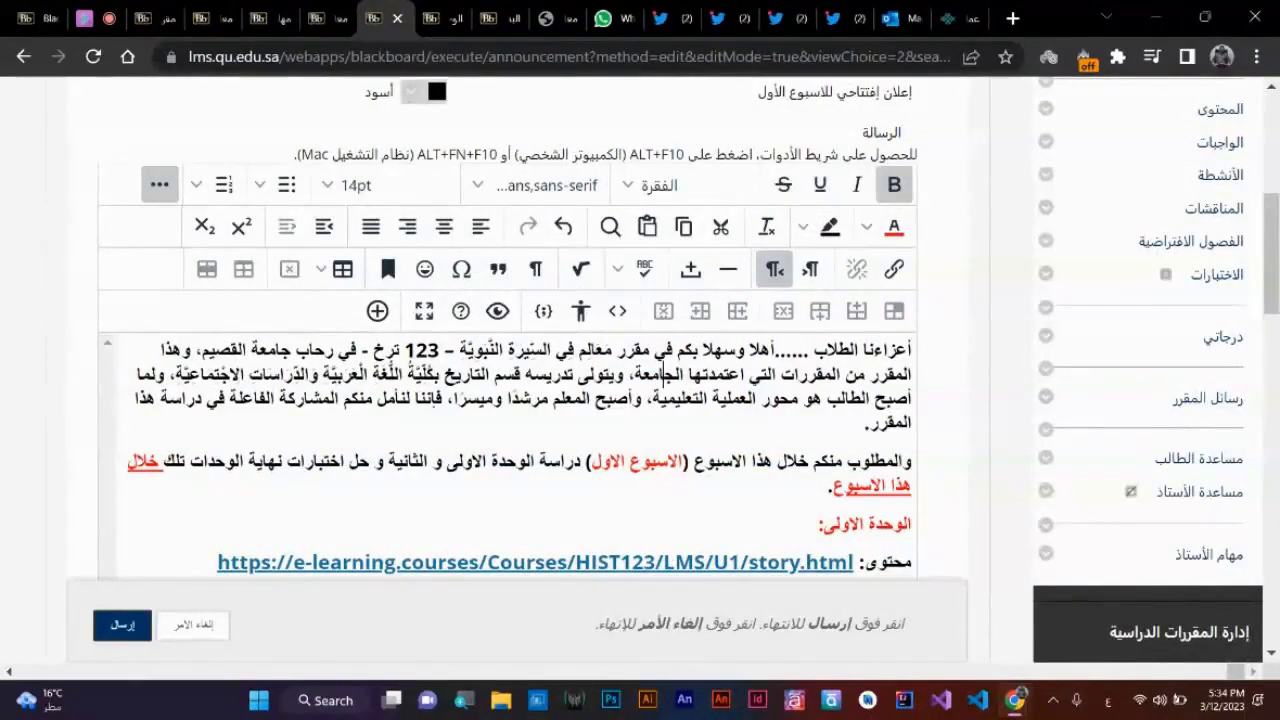
- Colour the words "حل اختبارات" and "دراسة" red in the task sentence
drag(372, 462, 298, 462)
click(894, 226)
click(458, 466)
double_click(563, 461)
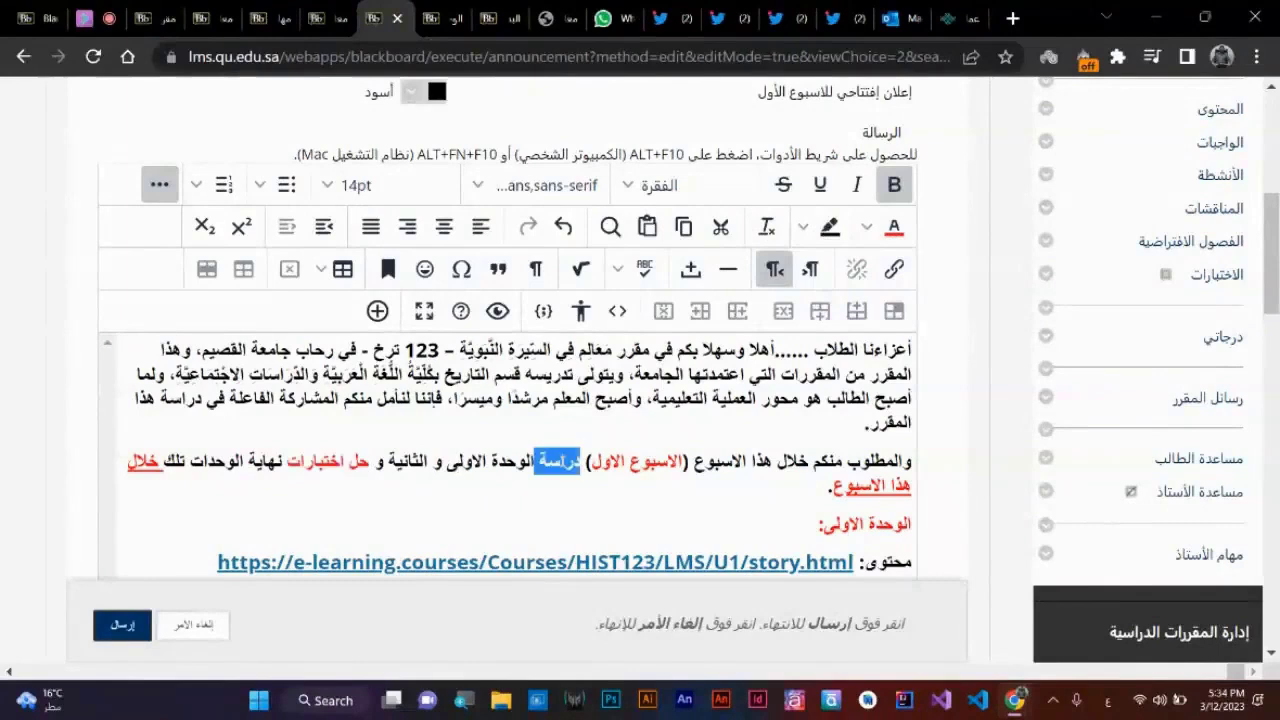
click(894, 226)
click(676, 420)
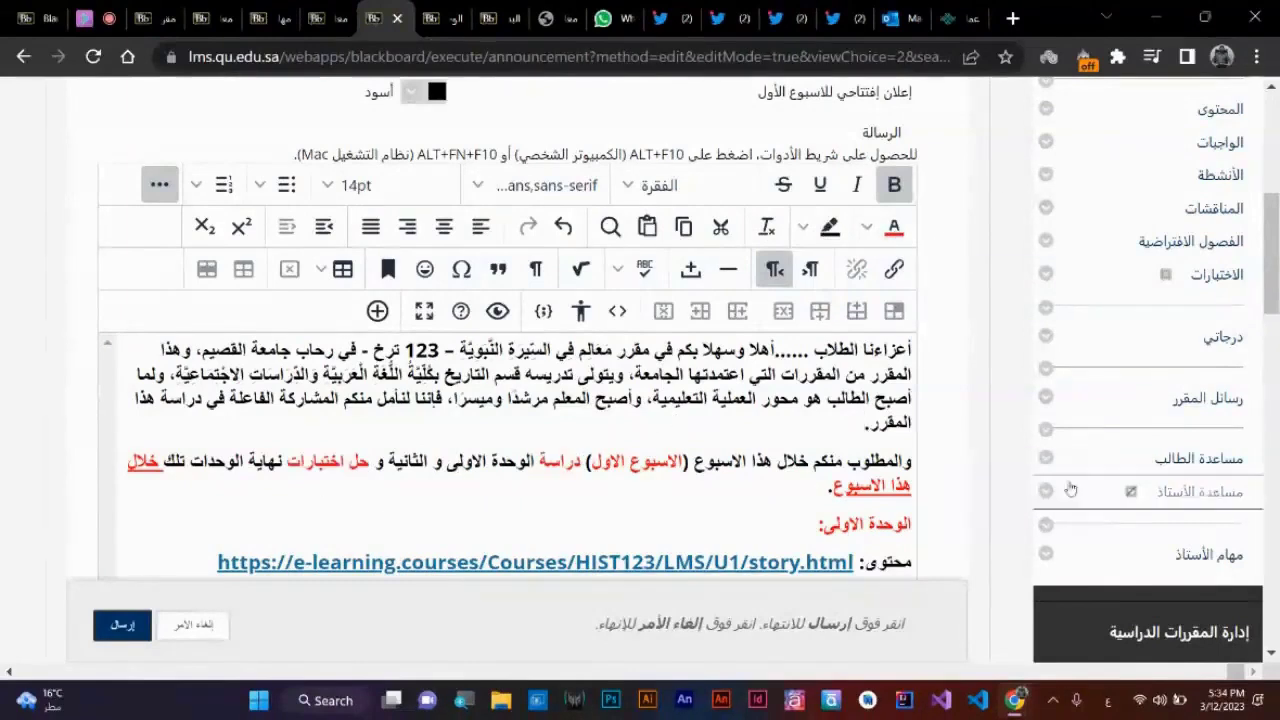
- Add a colon after "(الاسبوع الاول)" and move the text starting with "دراسة" to its own paragraph
scroll(686, 405, down, 2)
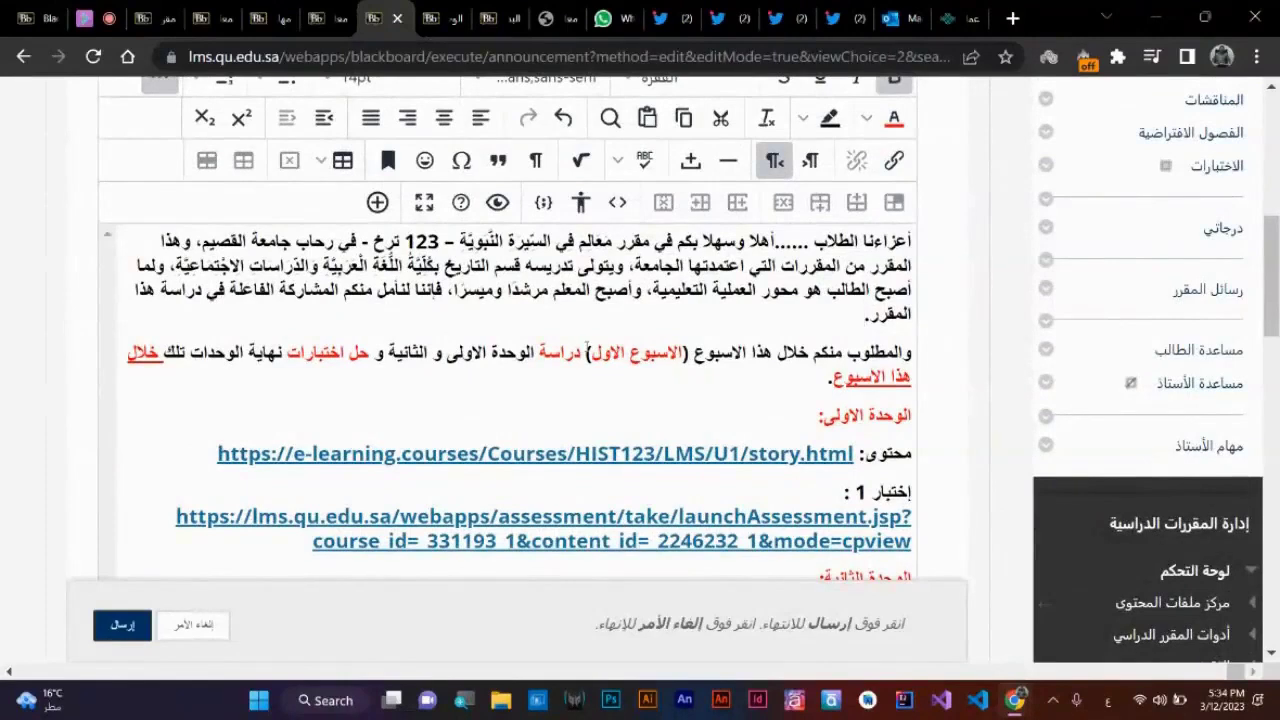
text(:)
key(Return)
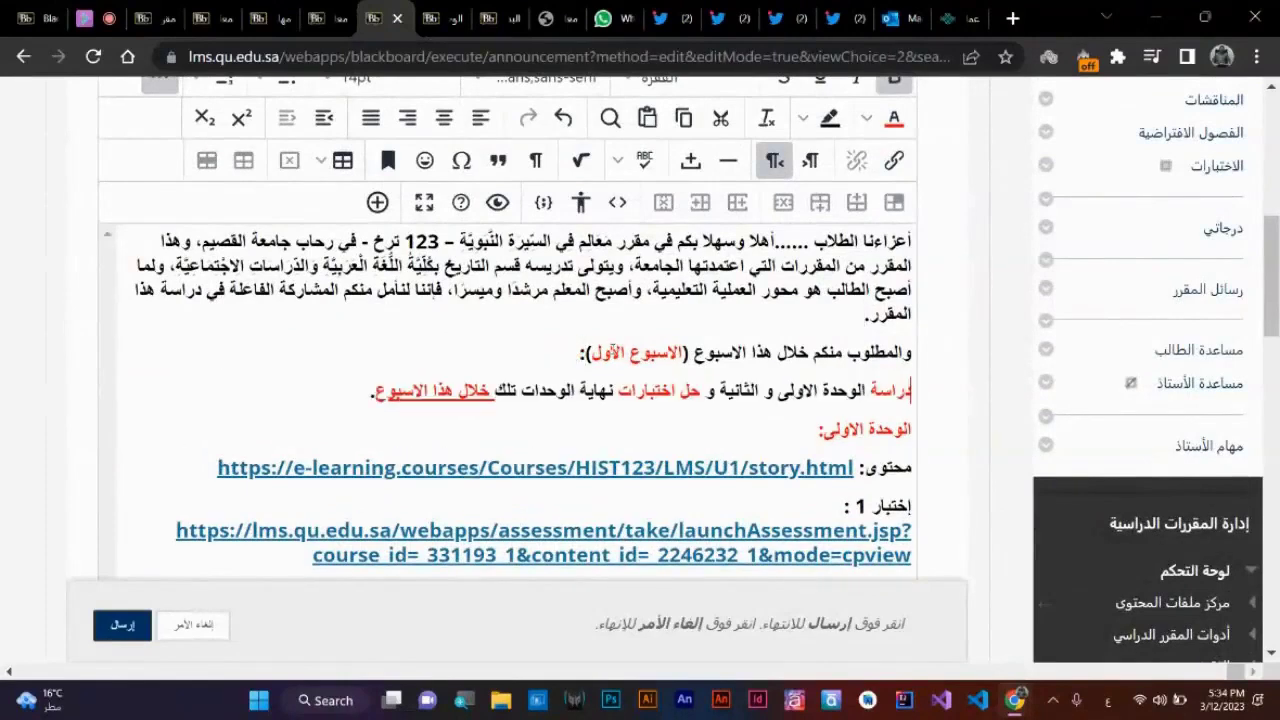
- Centre the "دراسة الوحدة الاولى و الثانية" line and set its font size to 18pt
key(shift+End)
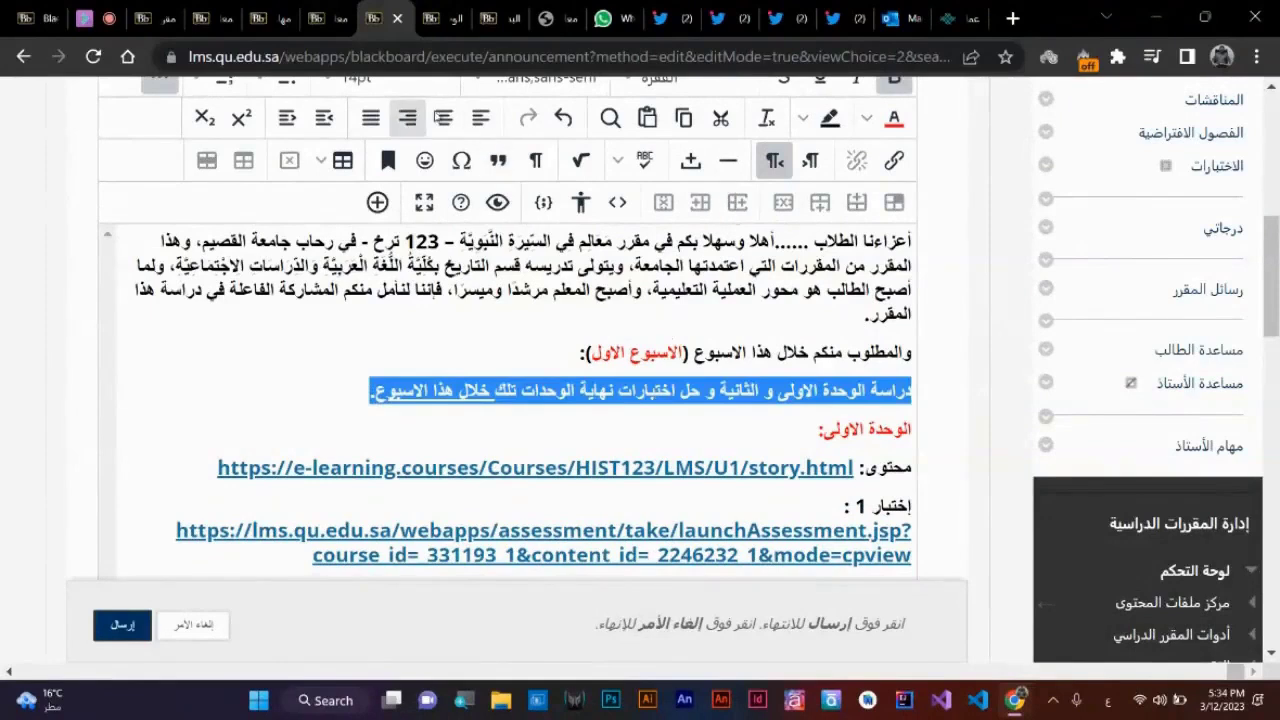
click(444, 118)
scroll(440, 200, up, 1)
click(355, 185)
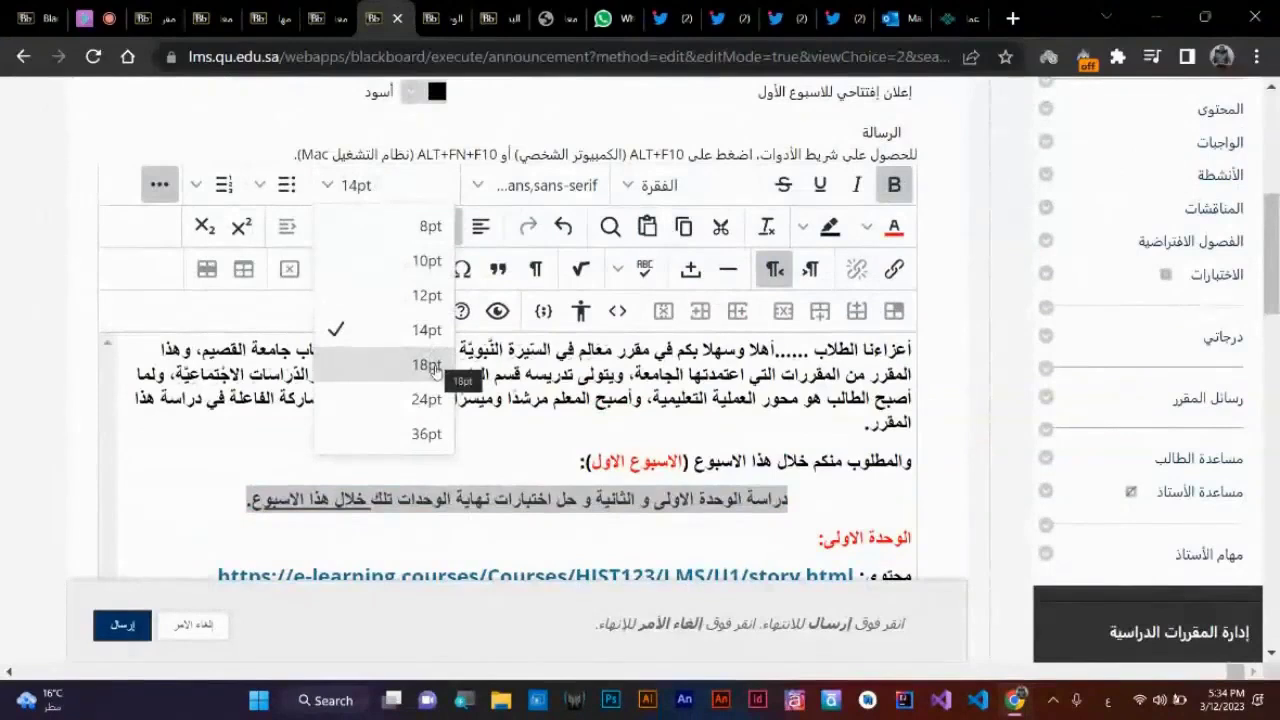
click(400, 186)
click(400, 186)
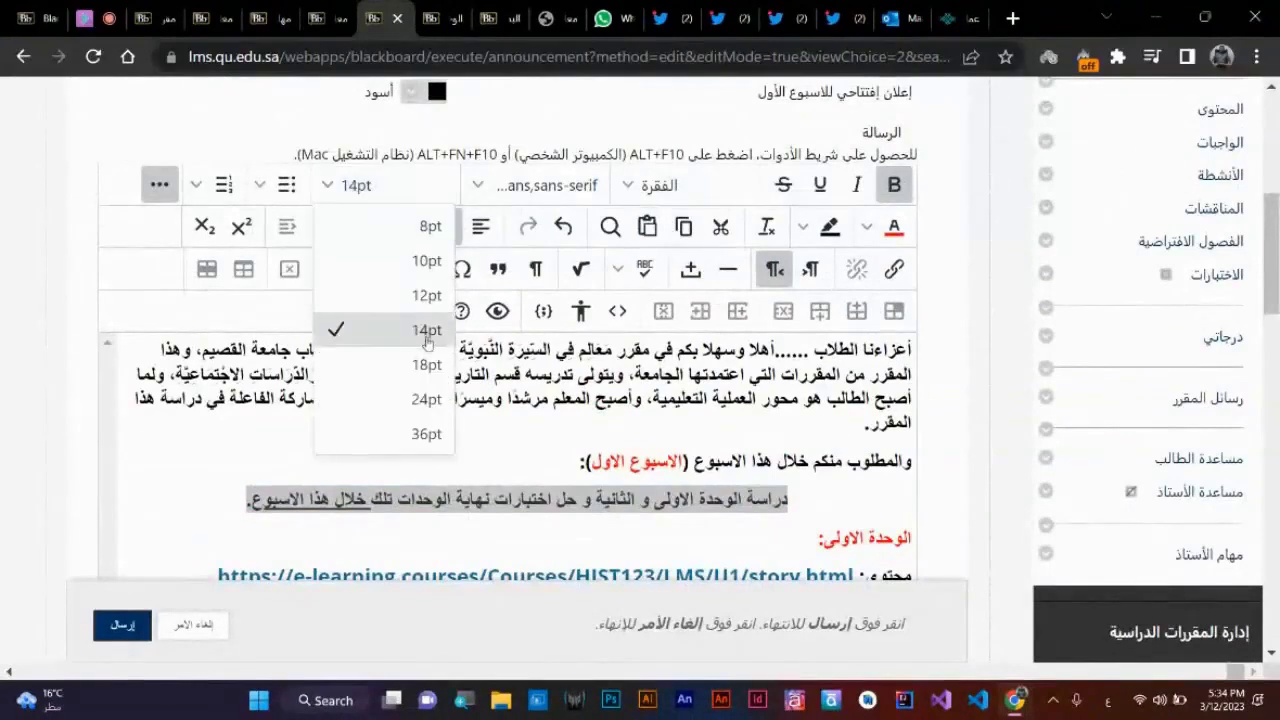
click(427, 365)
click(749, 474)
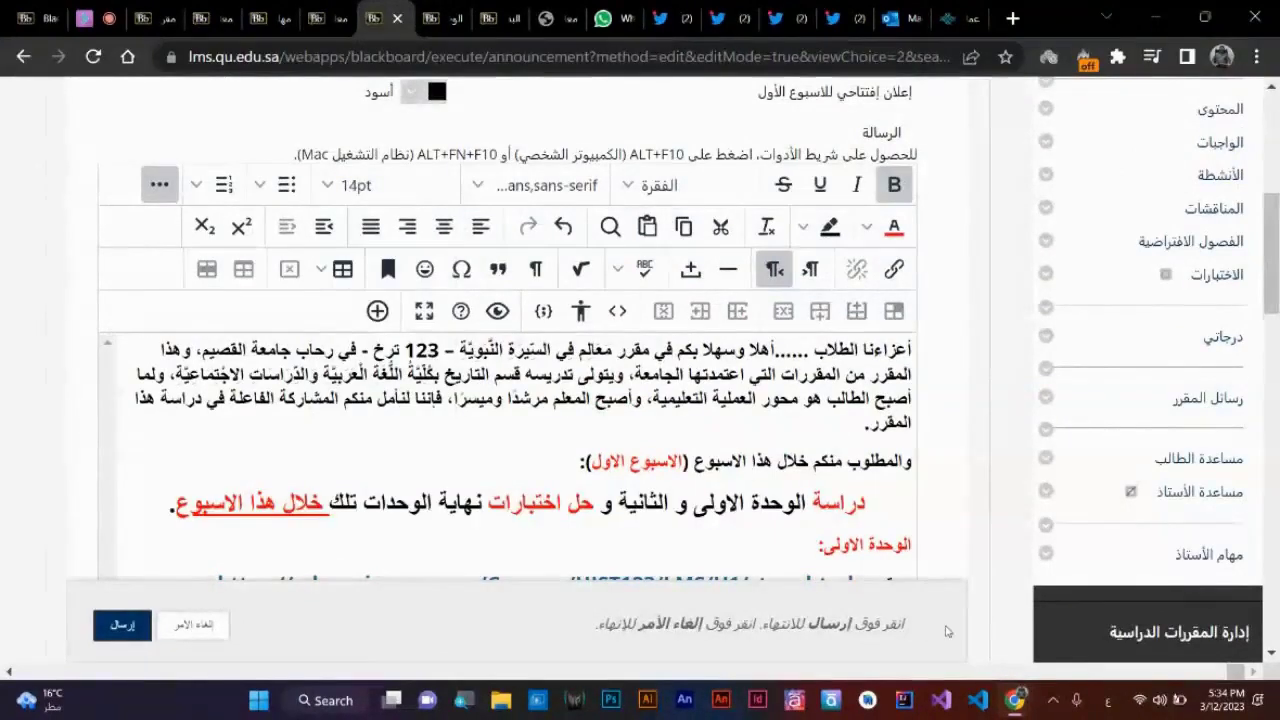
- Highlight the whole centred task line with a light yellow background
triple_click(759, 515)
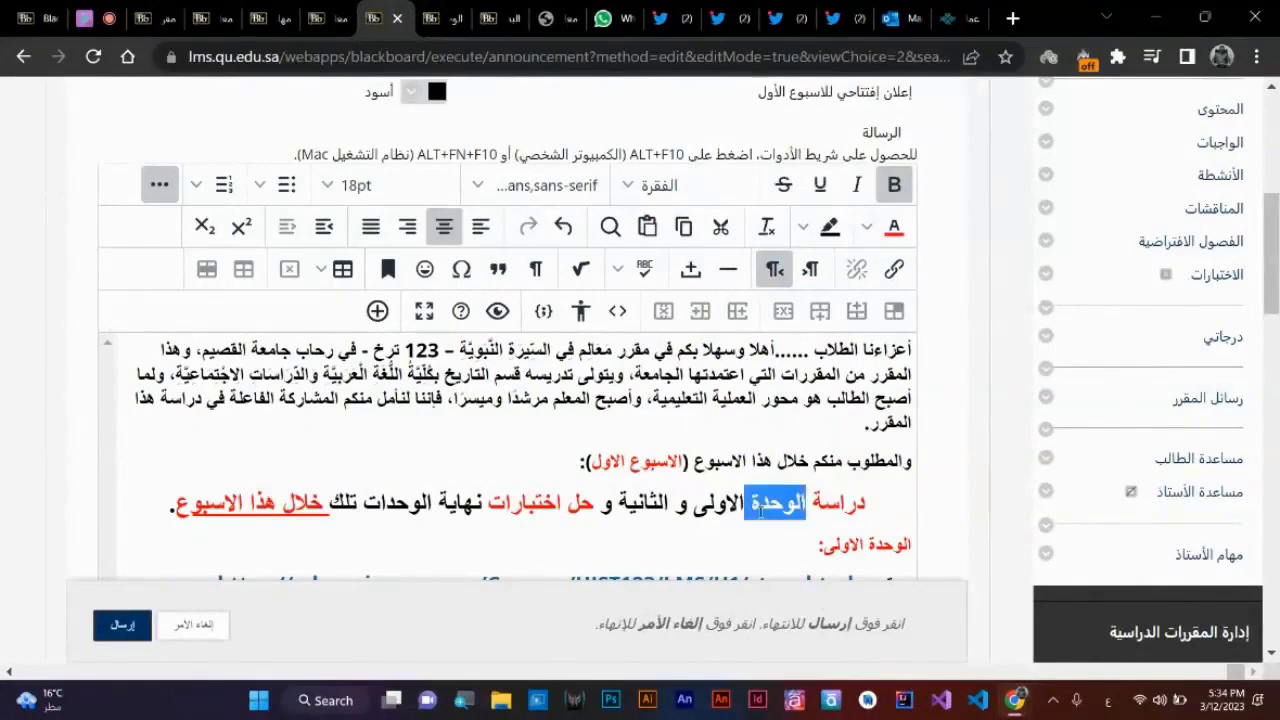
click(804, 227)
click(799, 262)
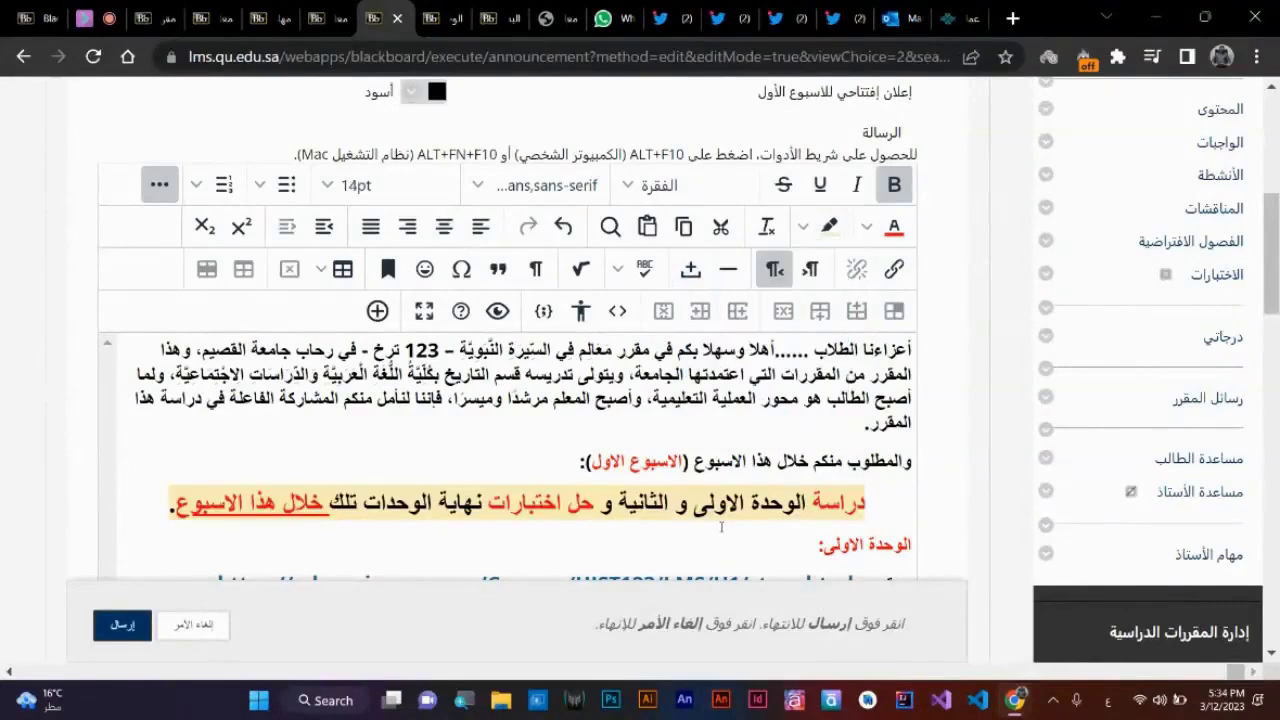
- Examine the announcement's introduction, highlighted task line, content and test links of both units, and closing signature
scroll(802, 456, down, 5)
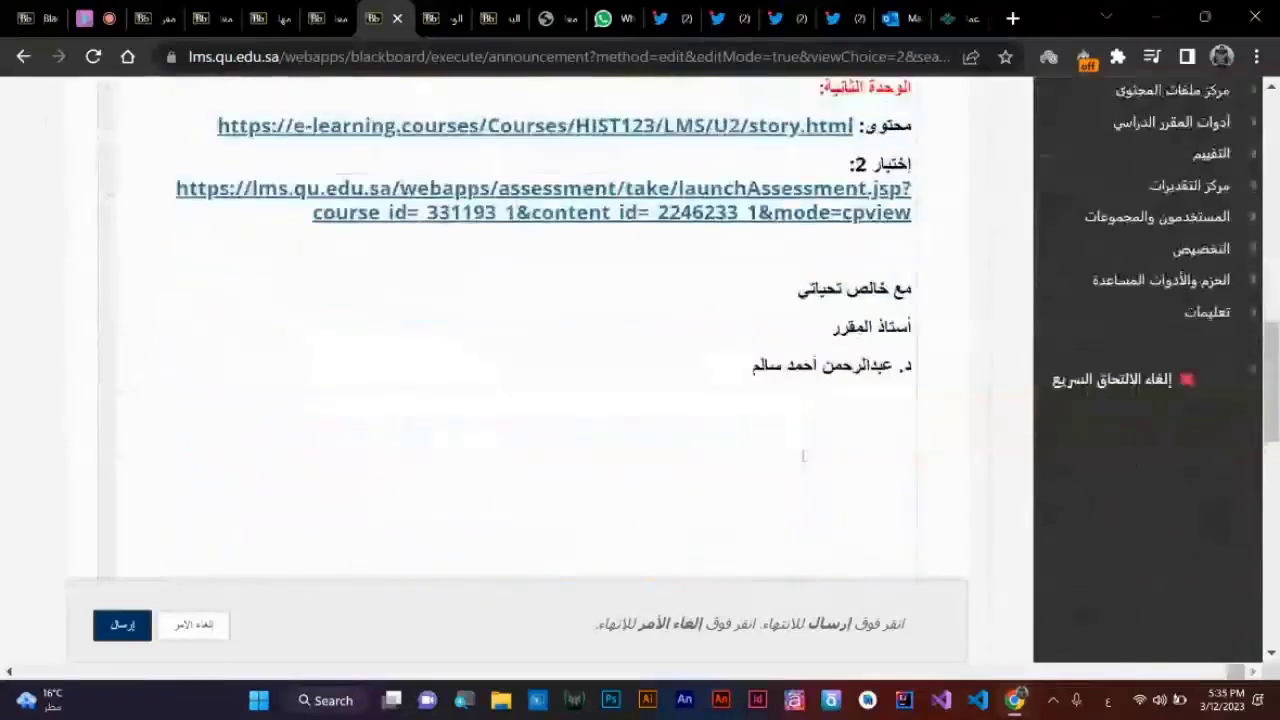
scroll(802, 456, up, 4)
scroll(807, 422, up, 2)
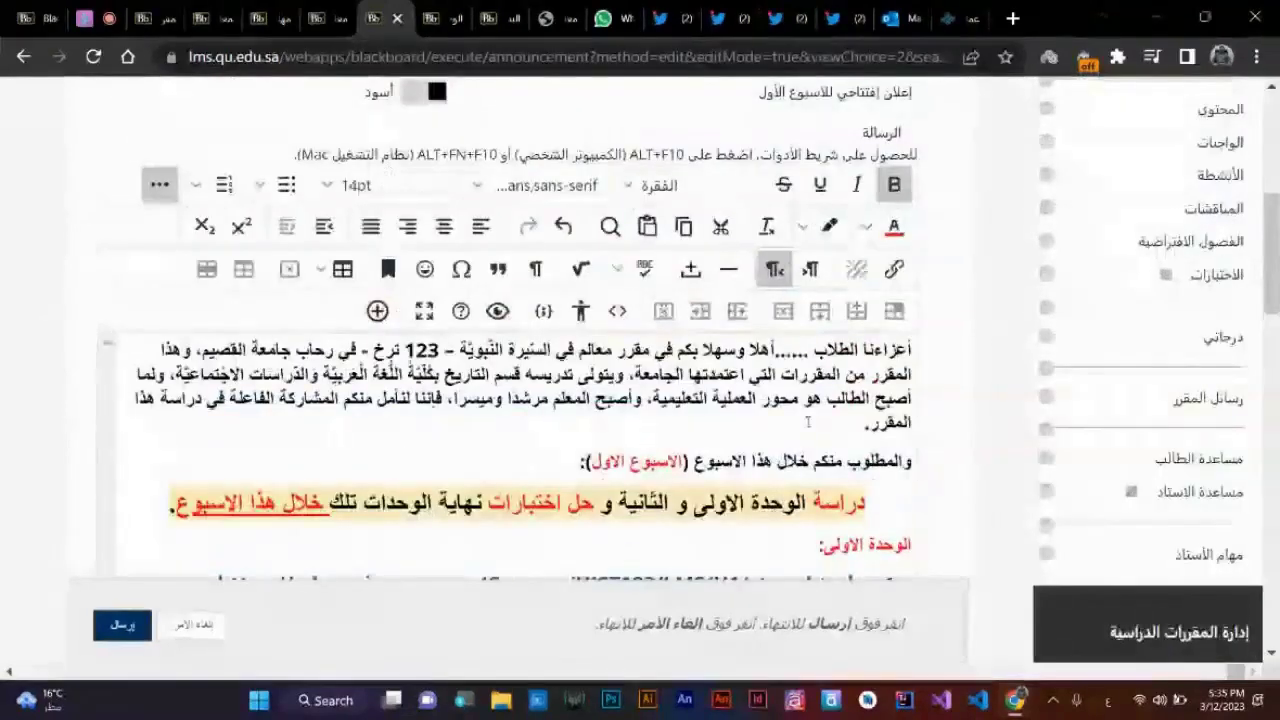
scroll(807, 422, down, 3)
scroll(807, 422, up, 3)
triple_click(715, 397)
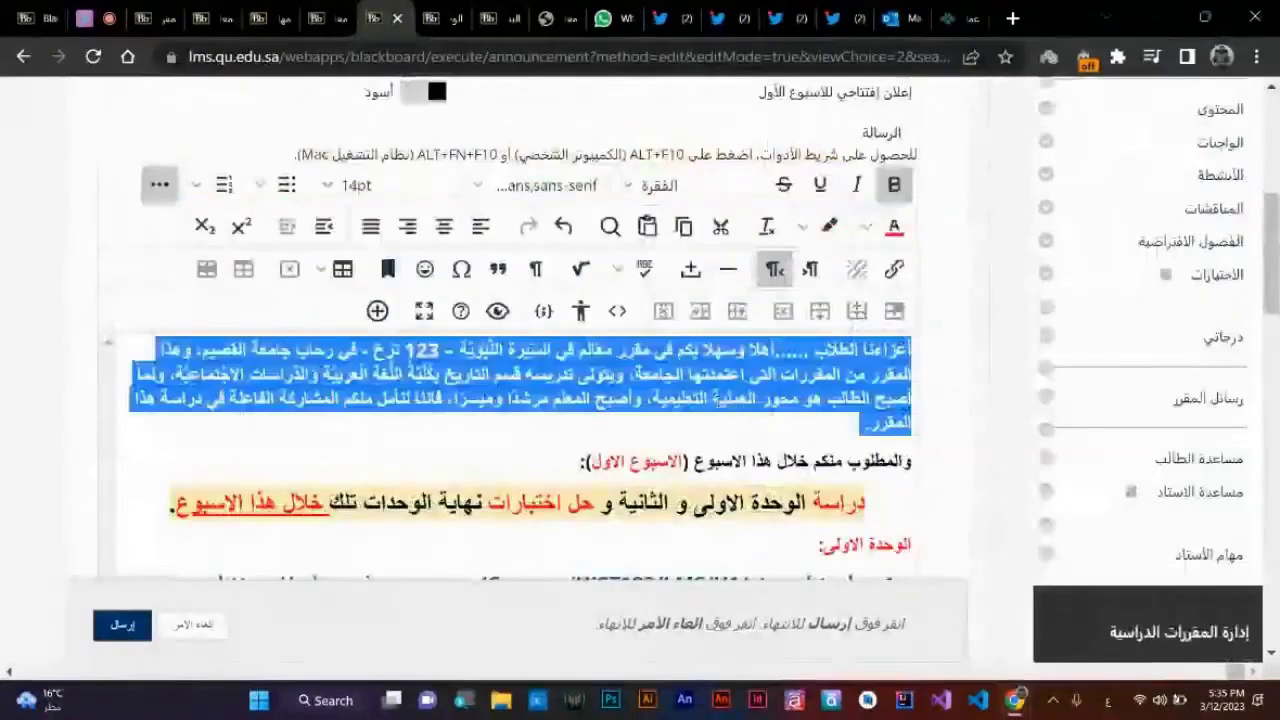
triple_click(655, 502)
scroll(655, 490, down, 2)
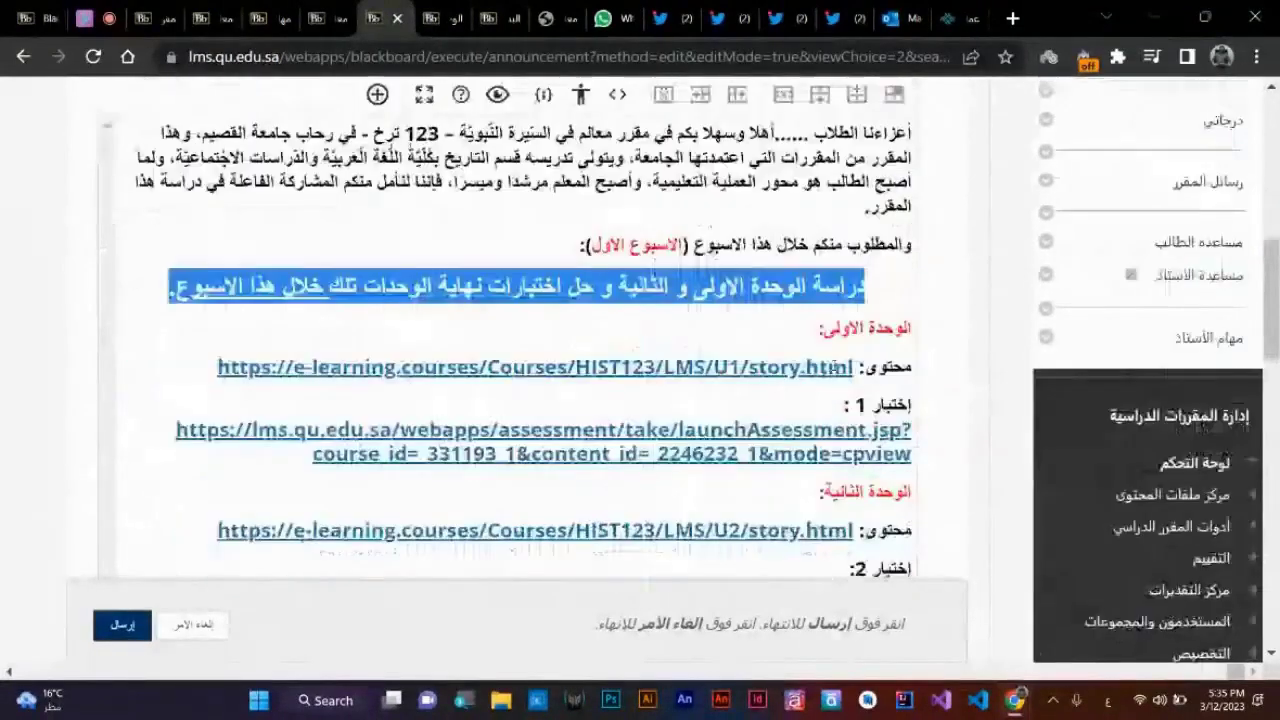
scroll(838, 367, down, 2)
scroll(527, 495, up, 1)
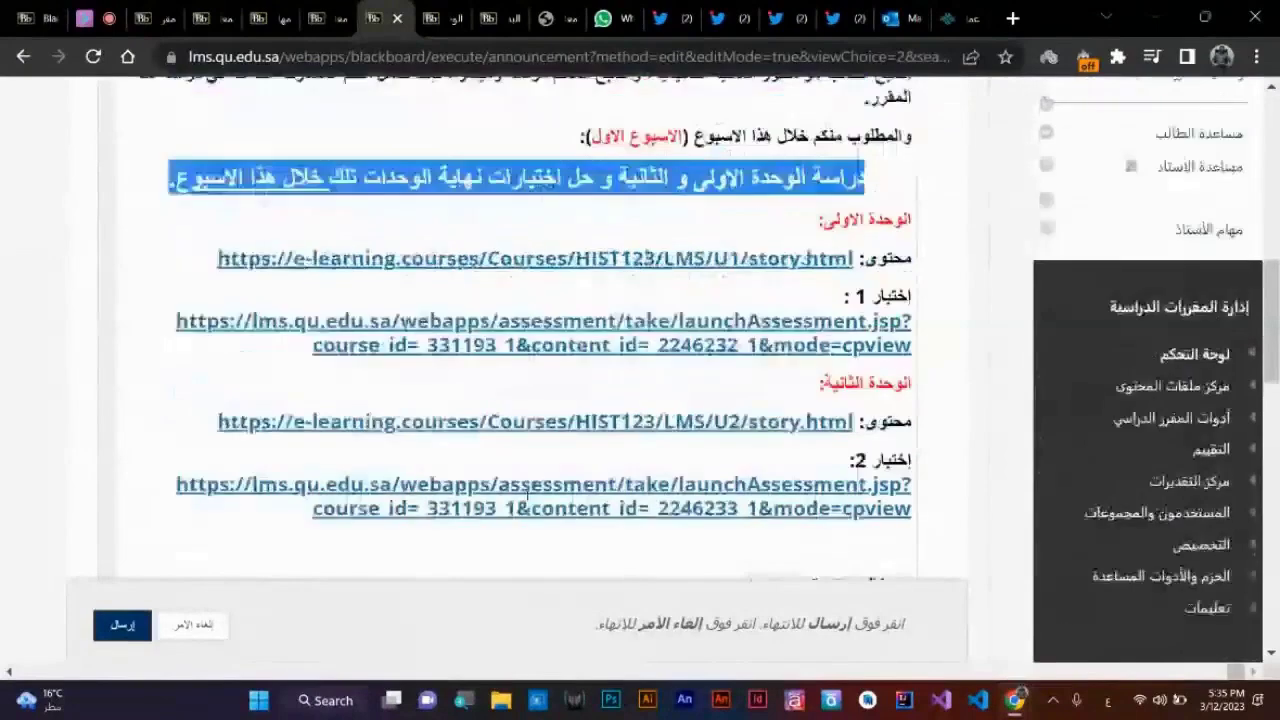
drag(527, 530, 914, 217)
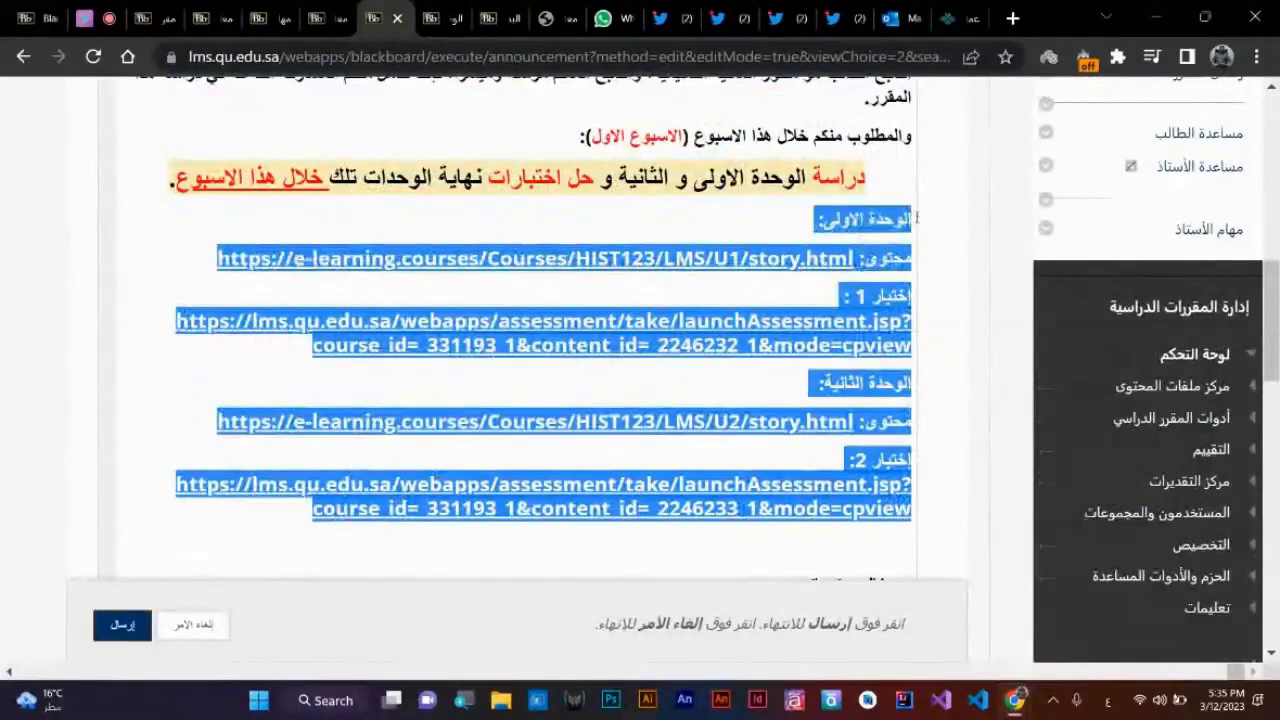
click(798, 300)
scroll(760, 400, down, 2)
drag(721, 467, 905, 362)
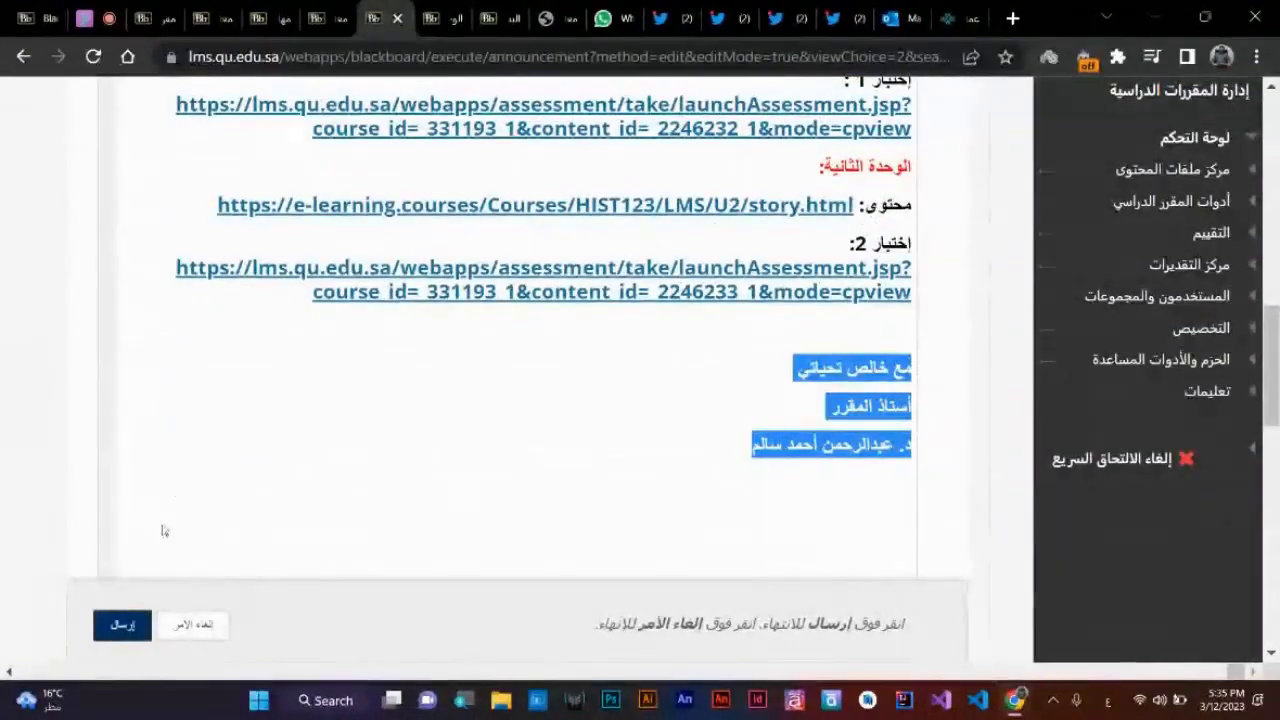
- Submit the edited announcement and review its published text on the announcements page
click(123, 628)
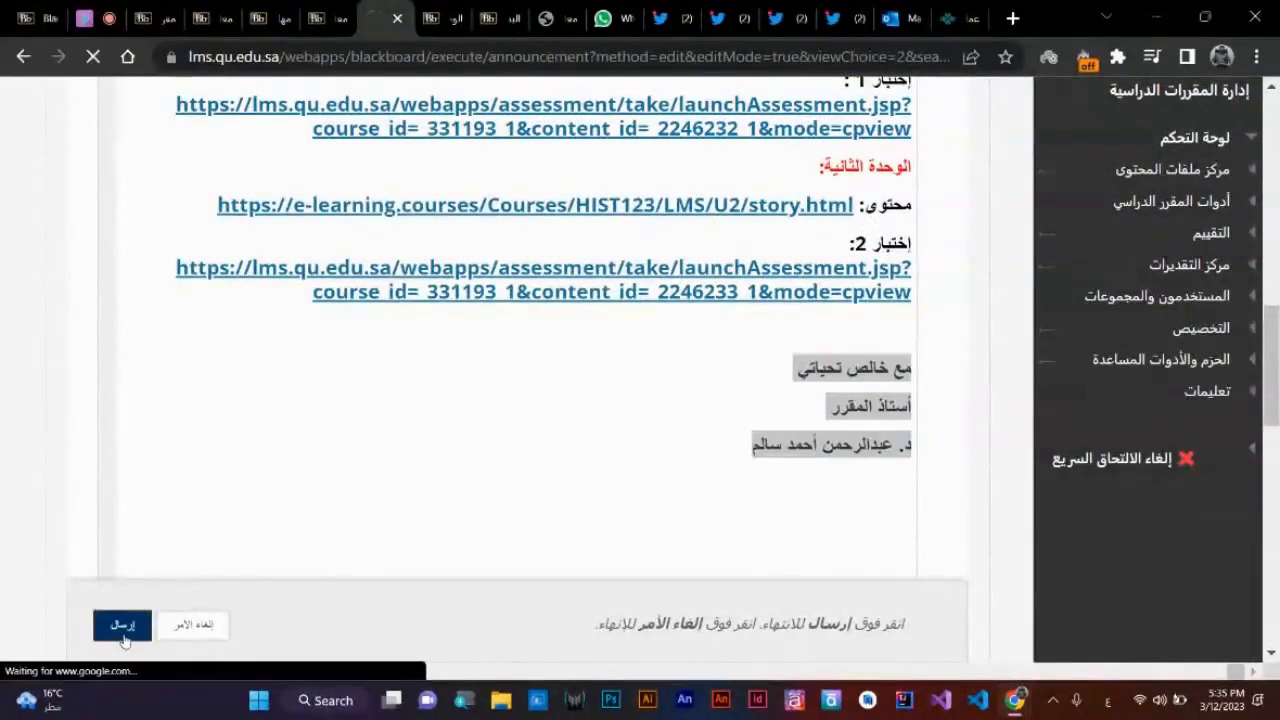
scroll(560, 400, down, 12)
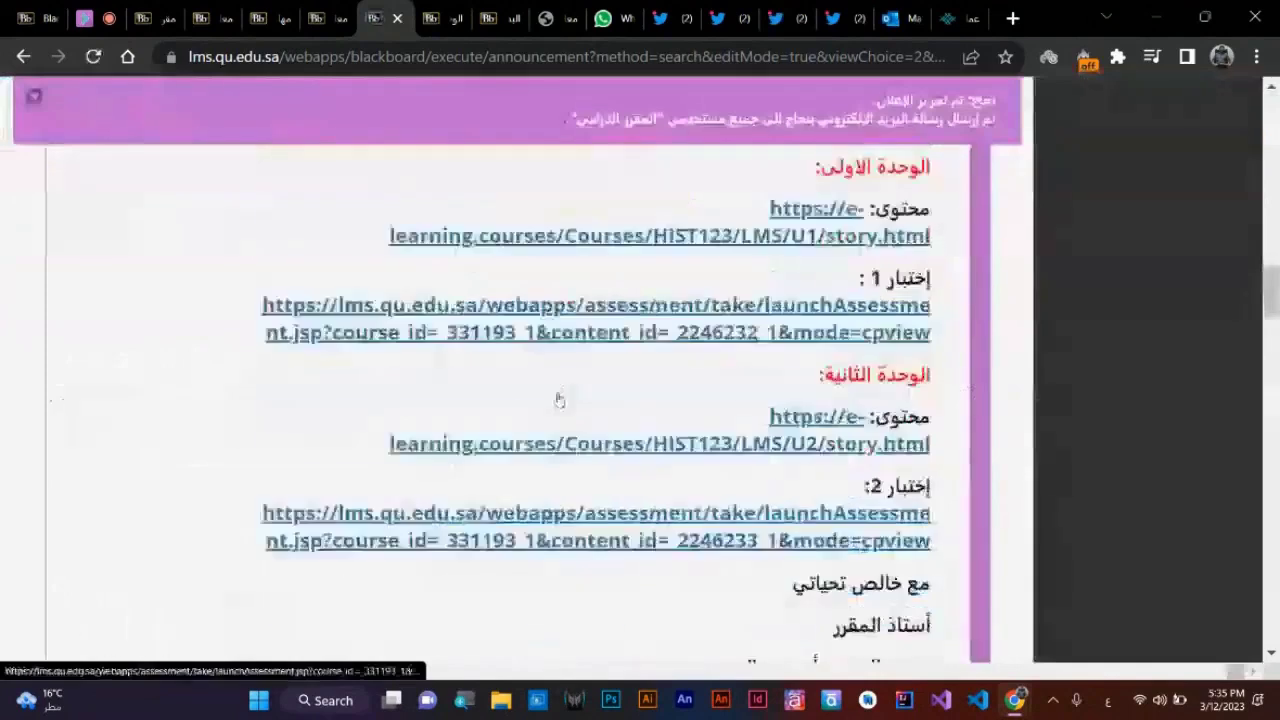
scroll(560, 400, up, 2)
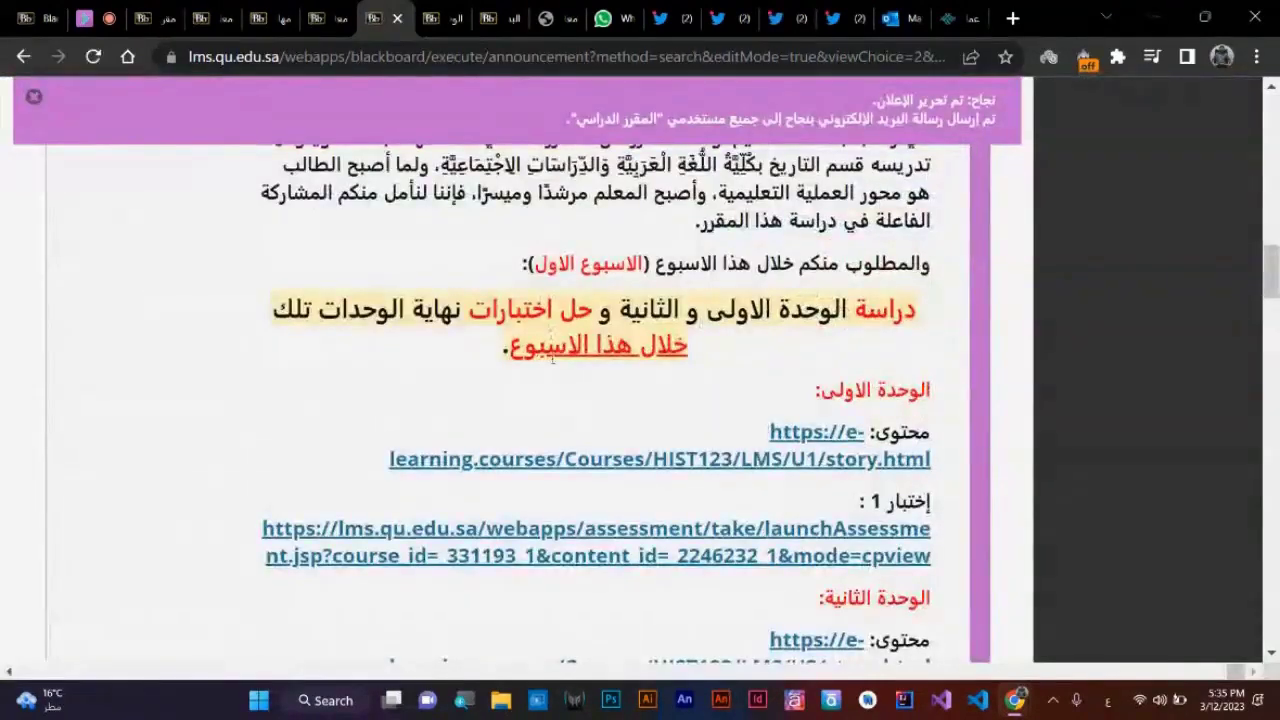
scroll(551, 369, up, 2)
scroll(551, 369, down, 5)
scroll(530, 470, up, 1)
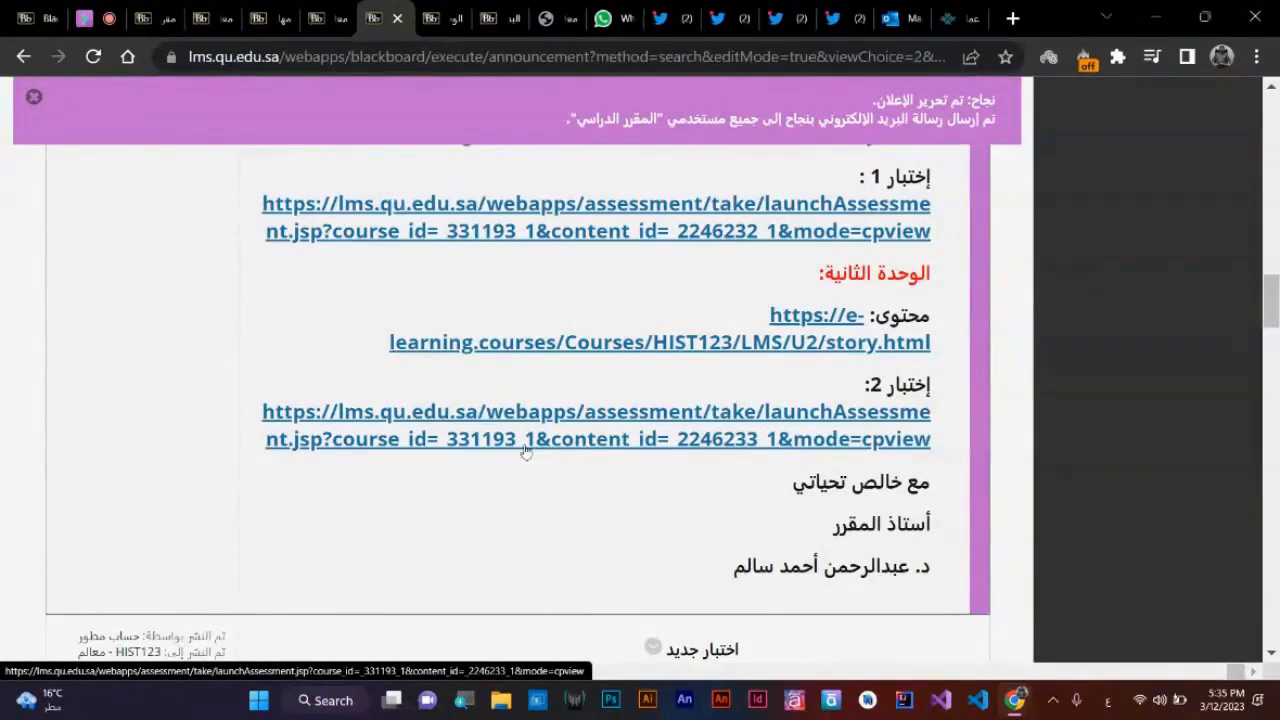
- Switch to the course list, open the CS101 course in a new browser tab, and go to its معلومات المقرر page
click(150, 18)
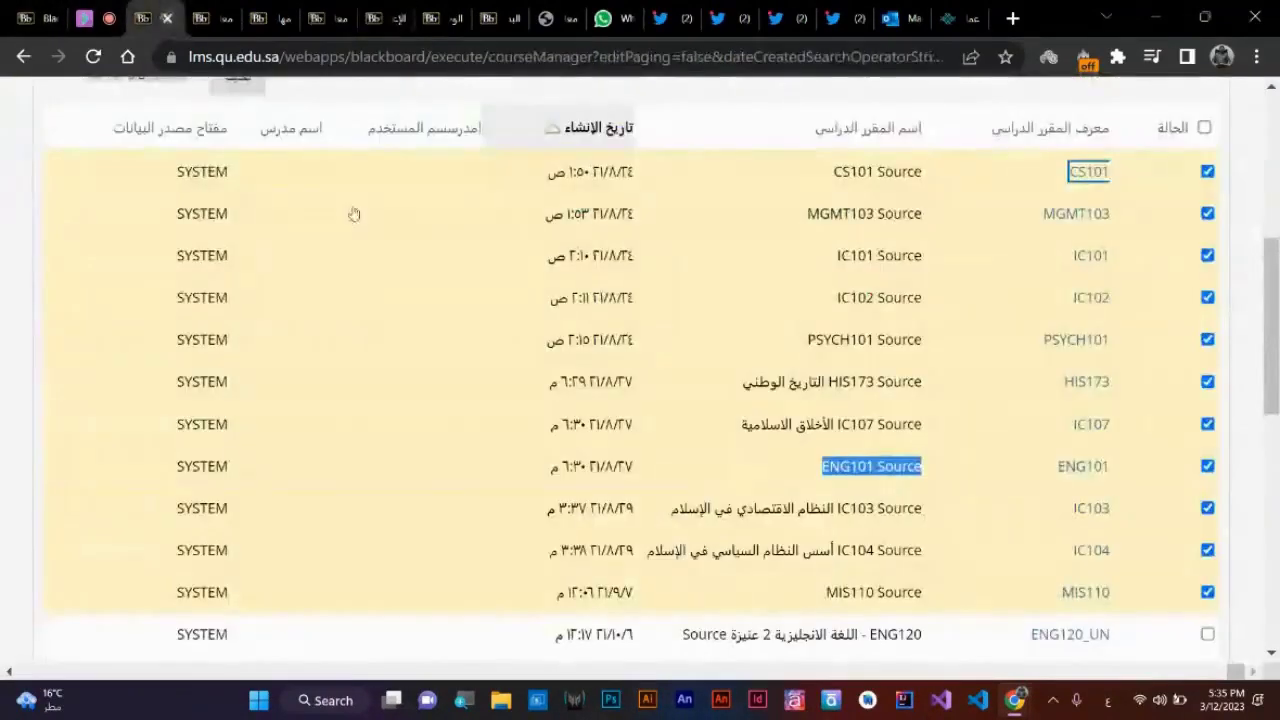
click(1089, 172)
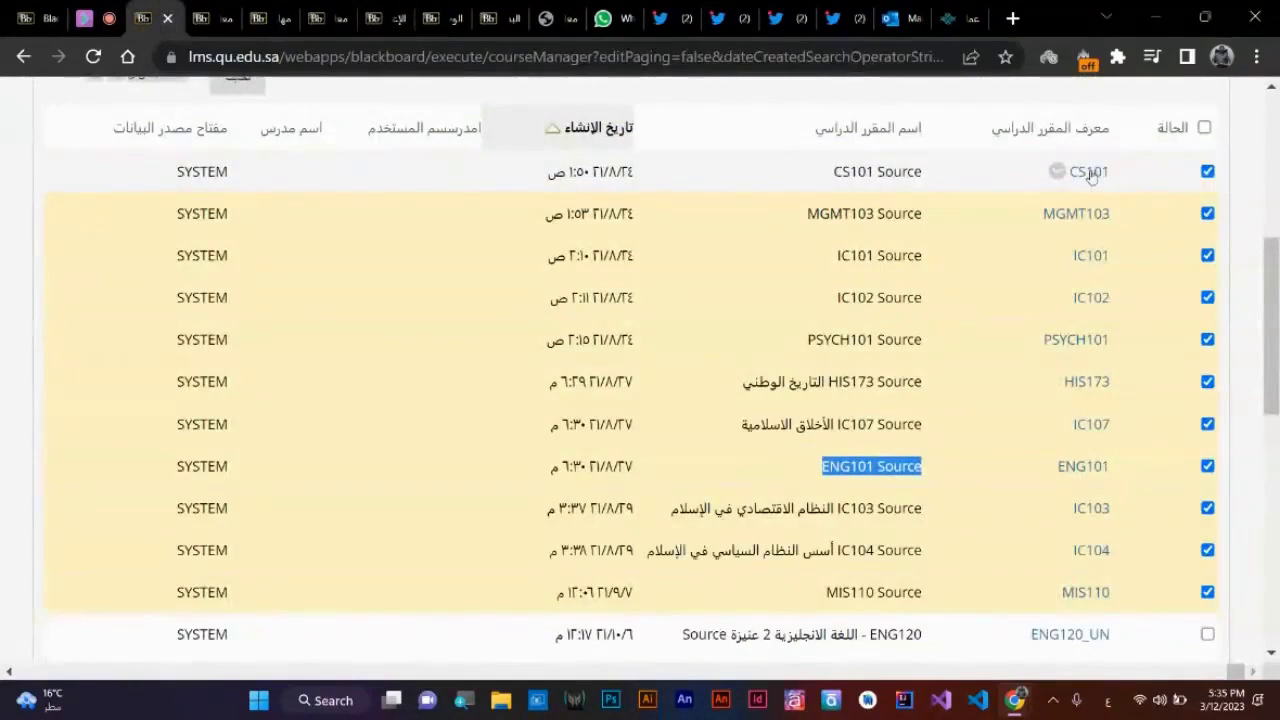
right_click(1091, 175)
click(1048, 186)
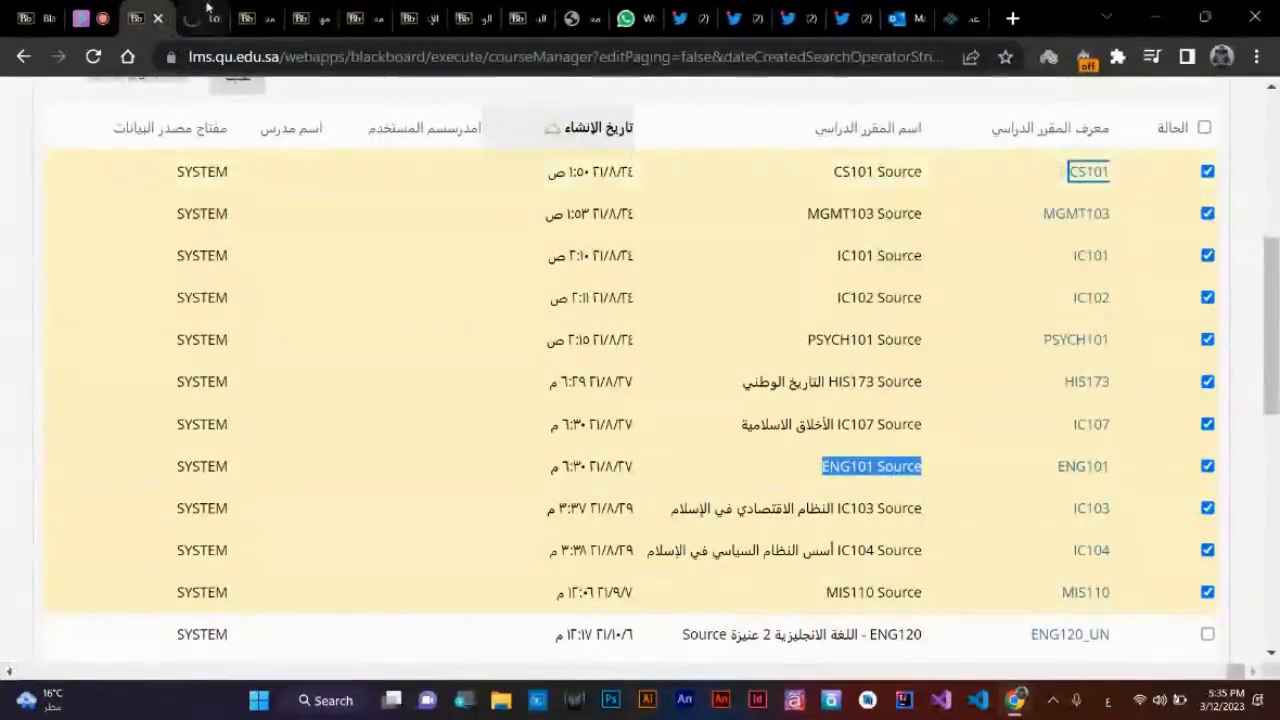
click(207, 8)
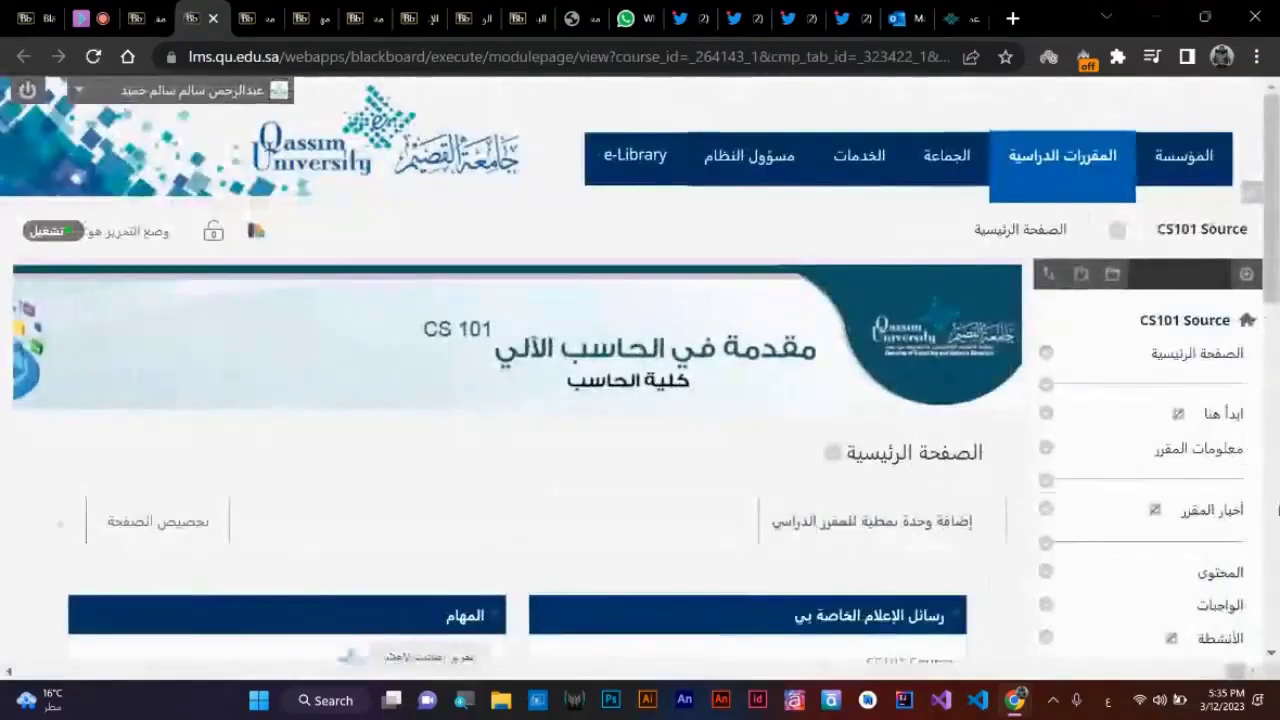
click(1165, 452)
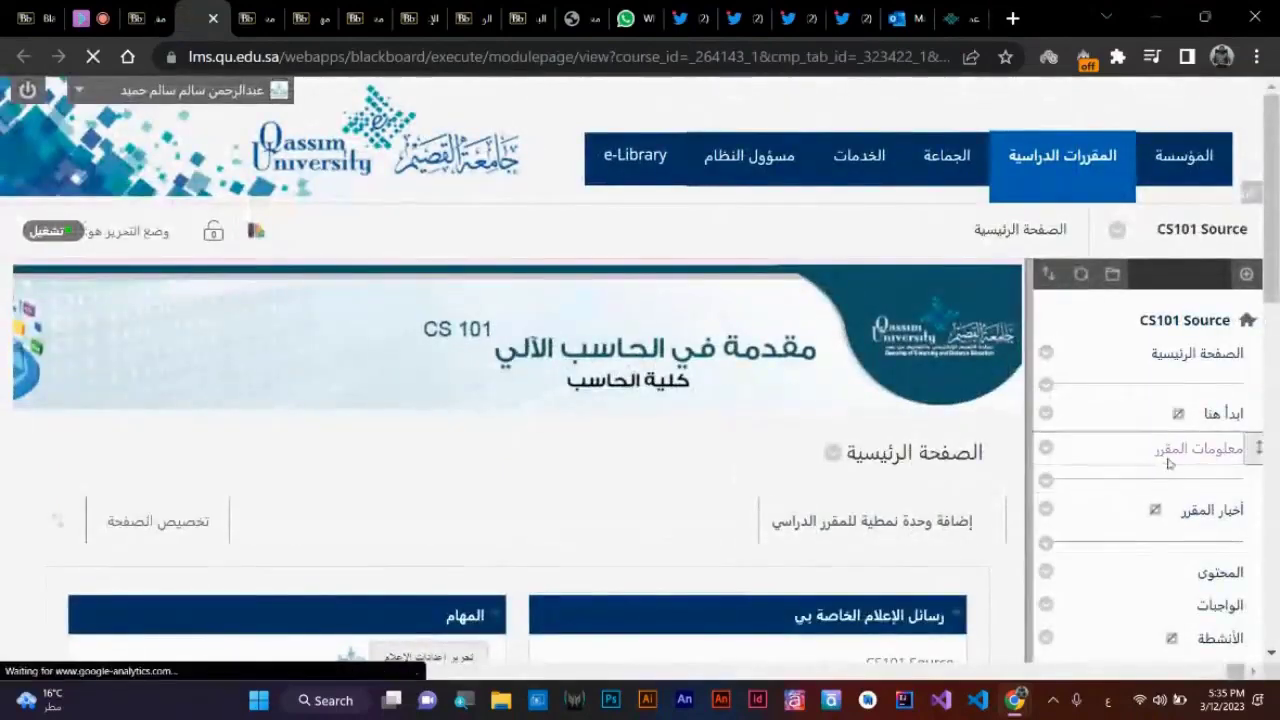
- Highlight the first week's الوحدة الأولى in the التقويم table on the CS101 information page, and close that tab
scroll(656, 461, down, 3)
scroll(658, 460, down, 20)
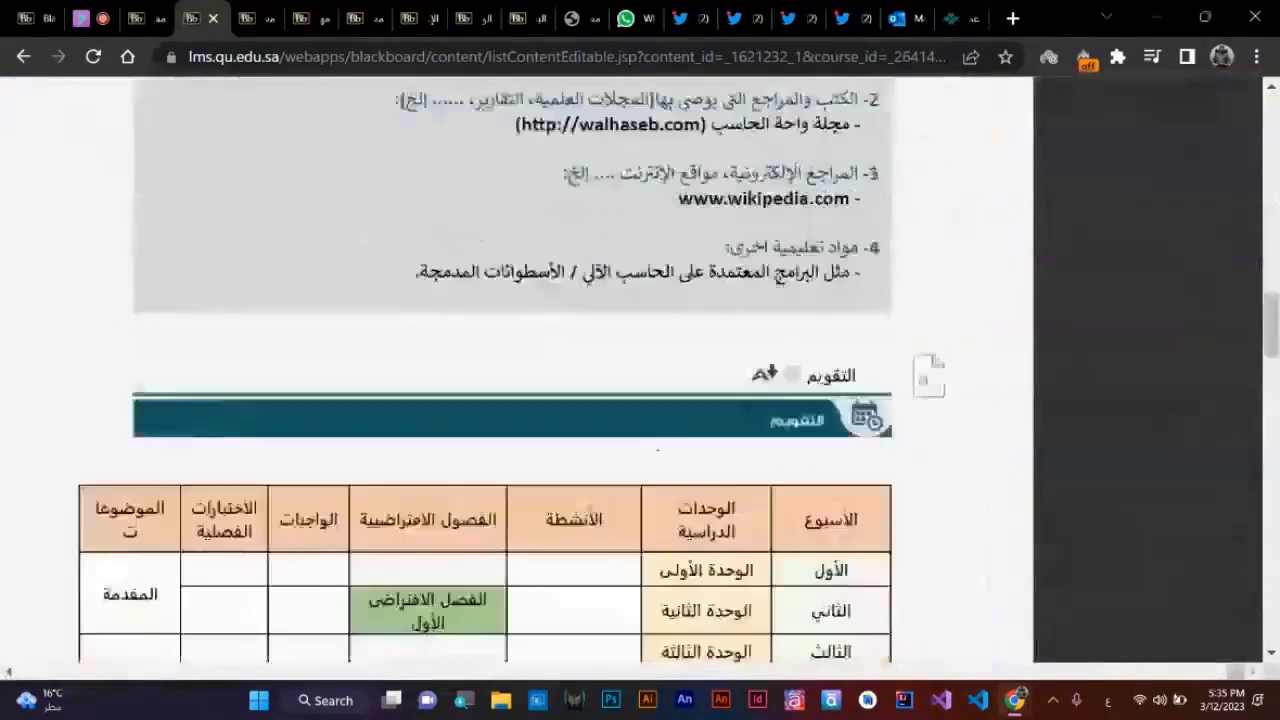
scroll(658, 400, up, 2)
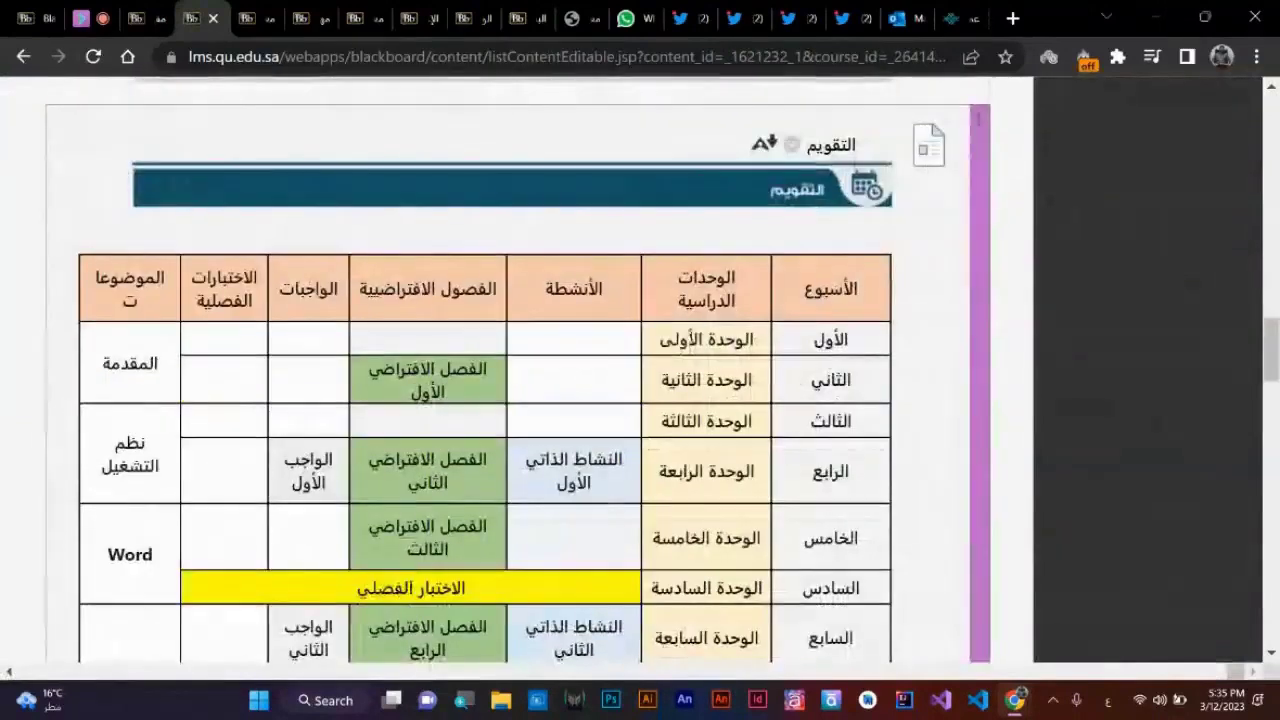
drag(660, 340, 862, 343)
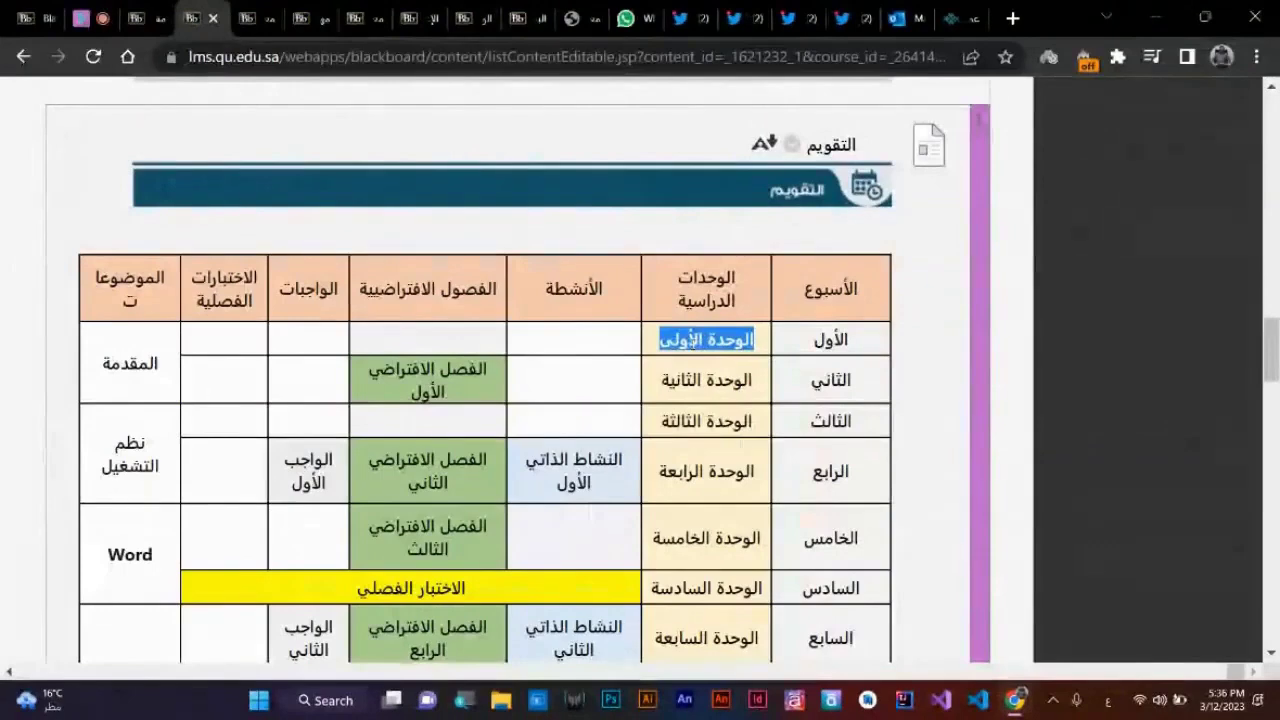
click(212, 18)
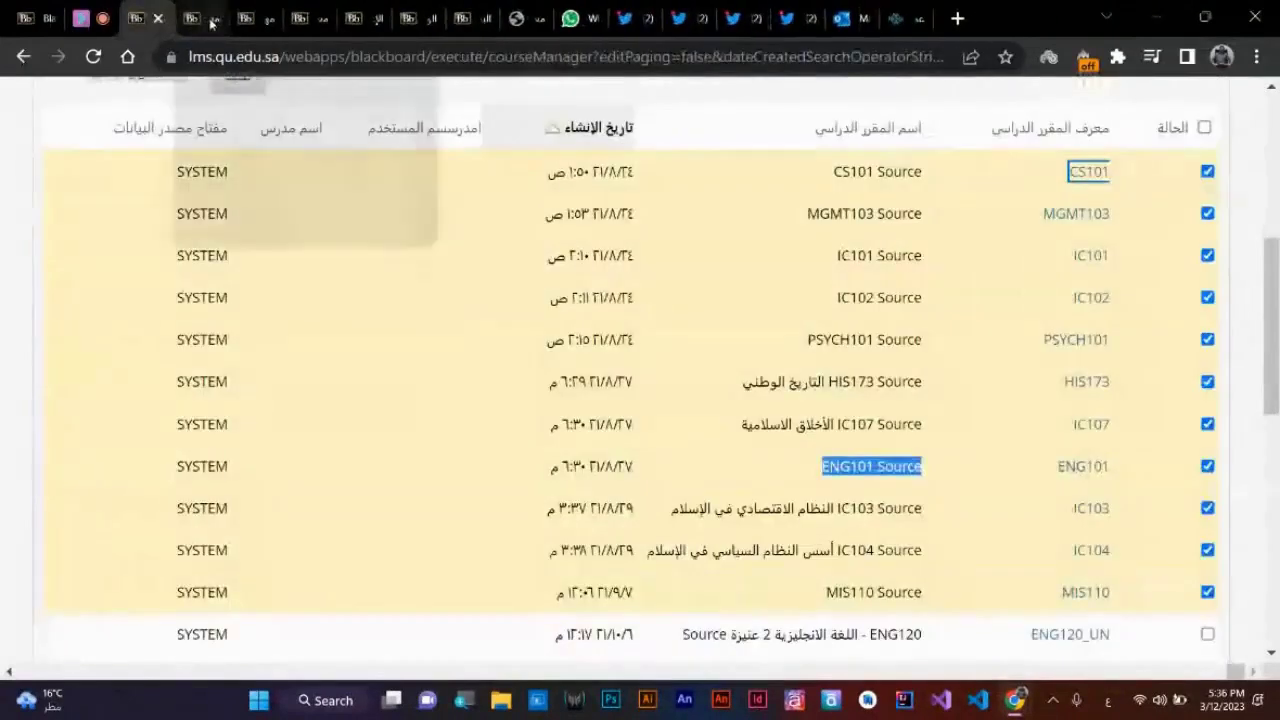
- Look over the other open CS101 معلومات المقرر tab from its calendar to its overview, and close it
click(197, 22)
scroll(657, 359, up, 5)
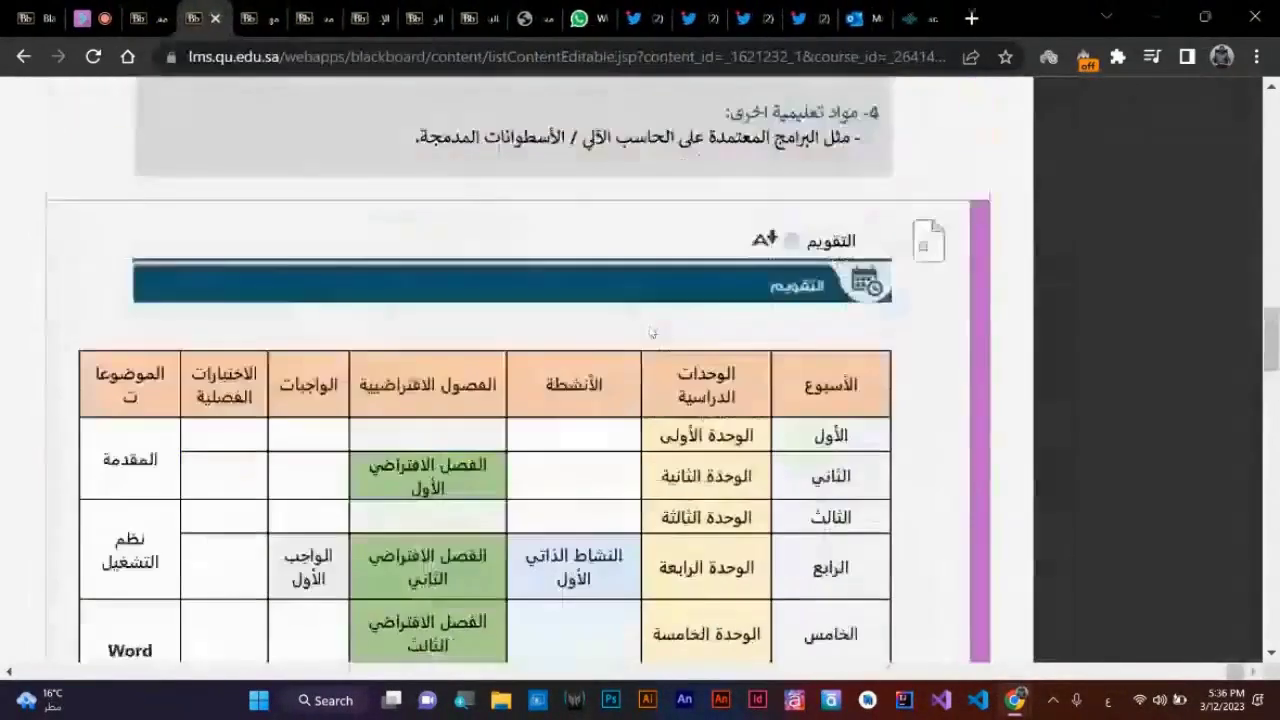
scroll(657, 359, up, 10)
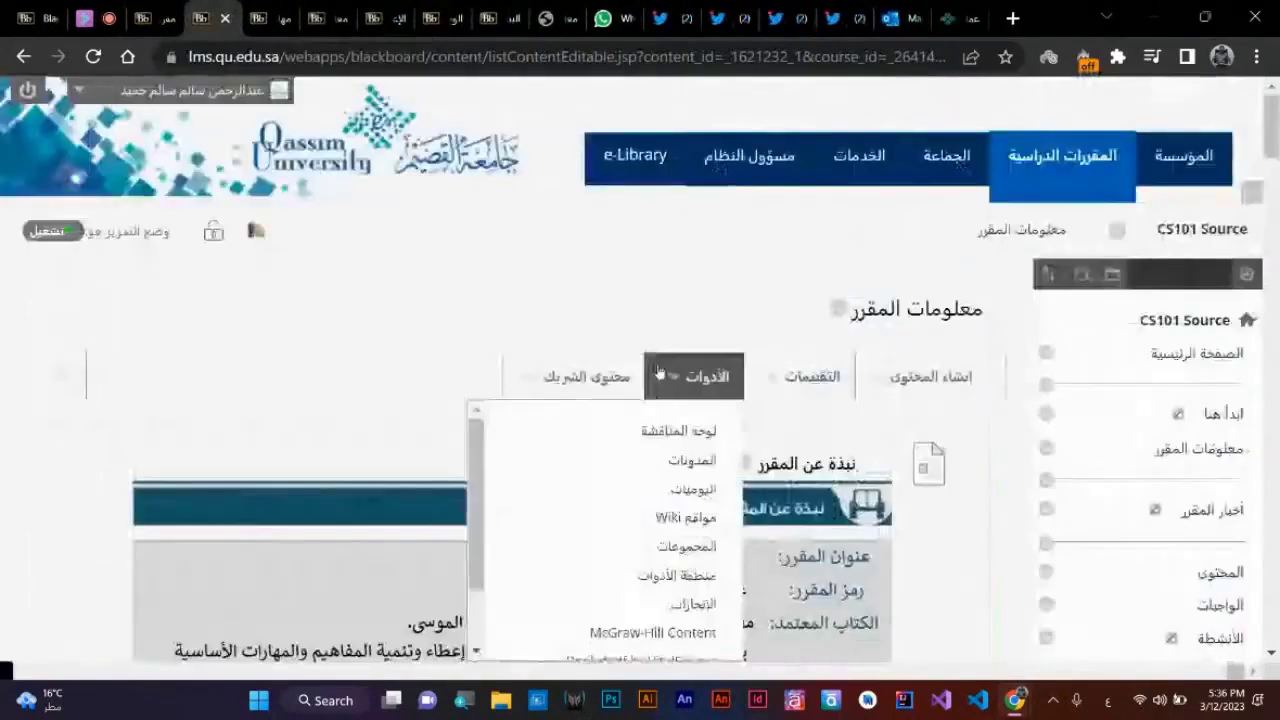
scroll(657, 365, down, 5)
scroll(657, 370, down, 5)
scroll(912, 282, up, 15)
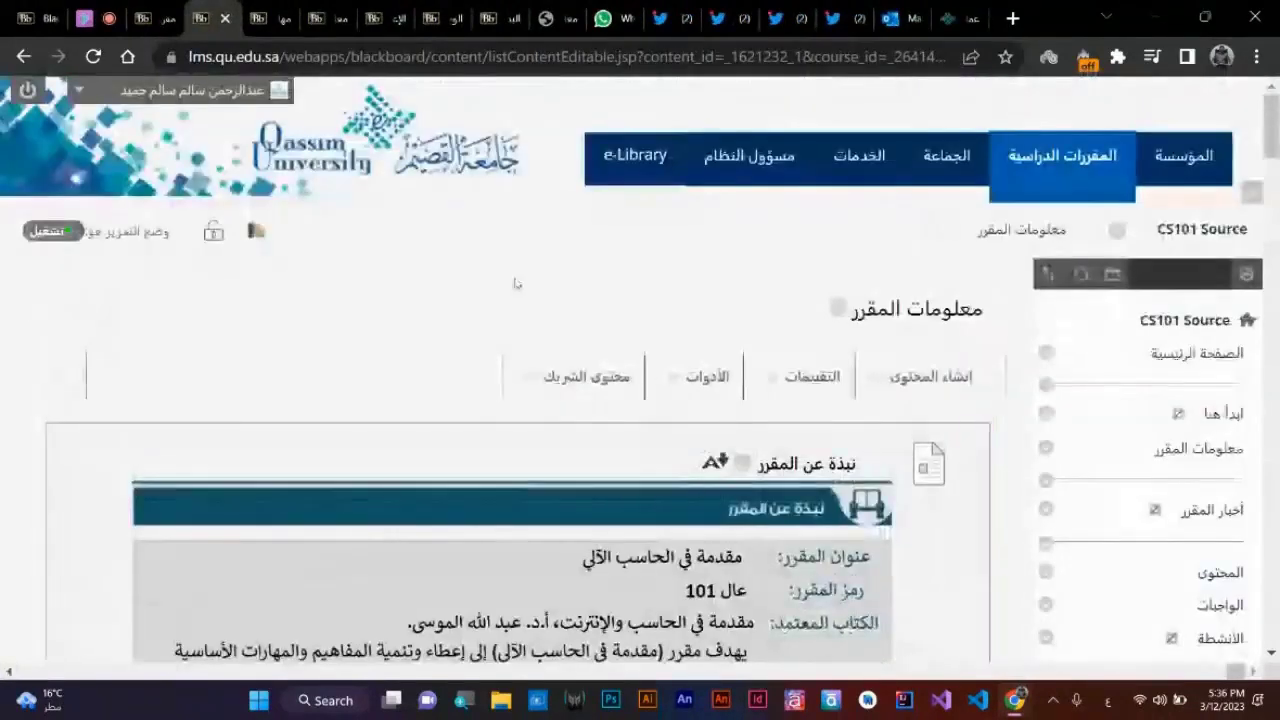
click(225, 20)
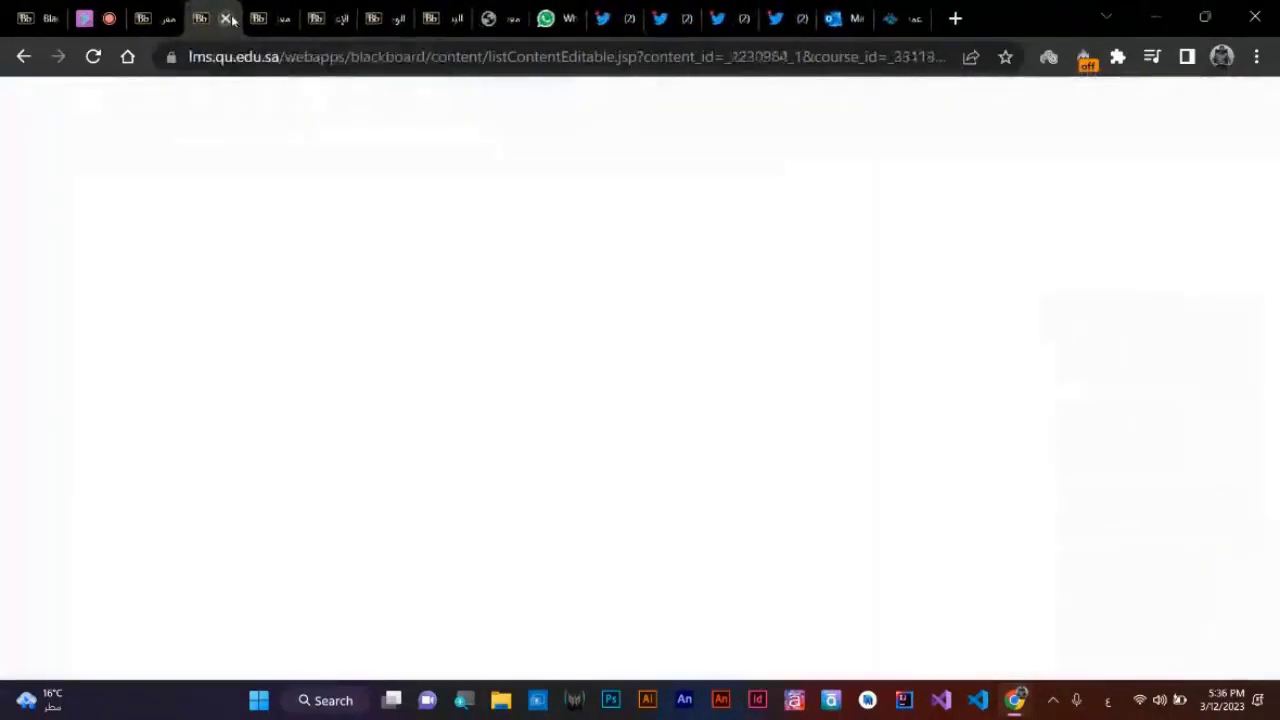
- Examine the first two sections of the teacher's basic tasks on the مهام الأستاذ page
scroll(563, 290, up, 3)
scroll(823, 364, up, 4)
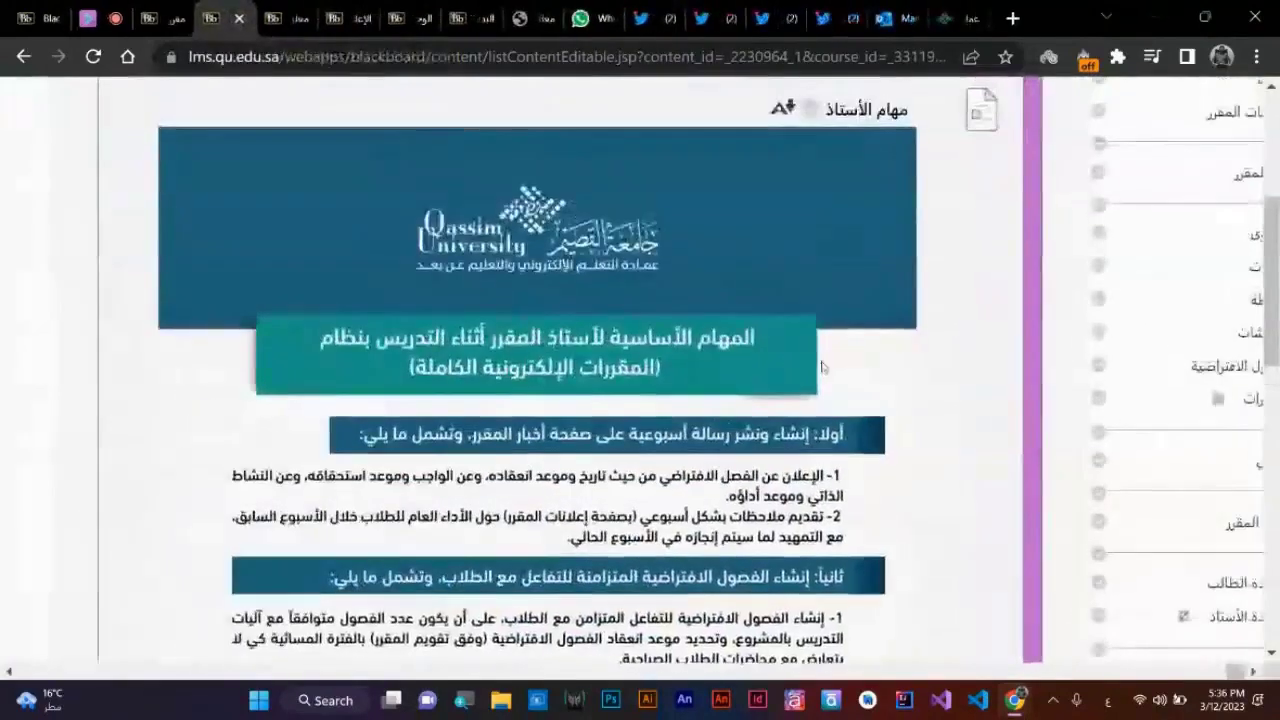
scroll(872, 370, down, 4)
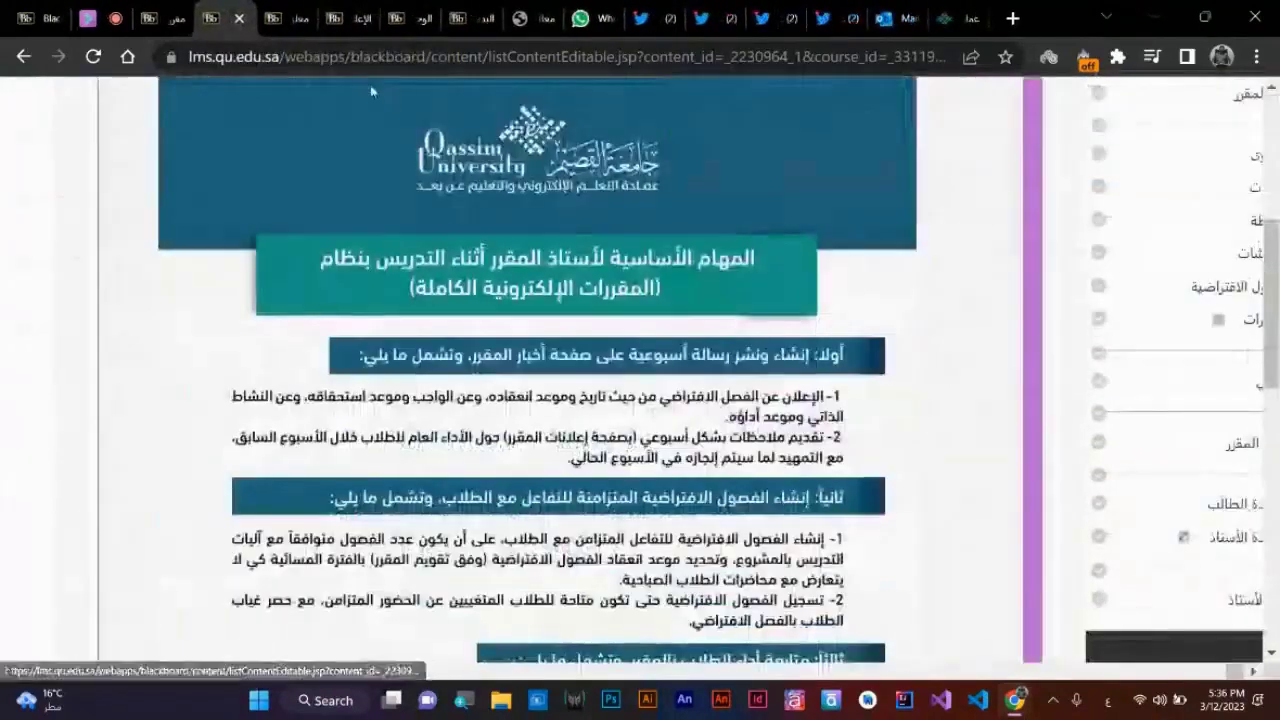
- Check the green-bannered التقويم table in the next open course information tab, and close that tab
click(267, 20)
scroll(650, 434, up, 5)
scroll(650, 434, down, 5)
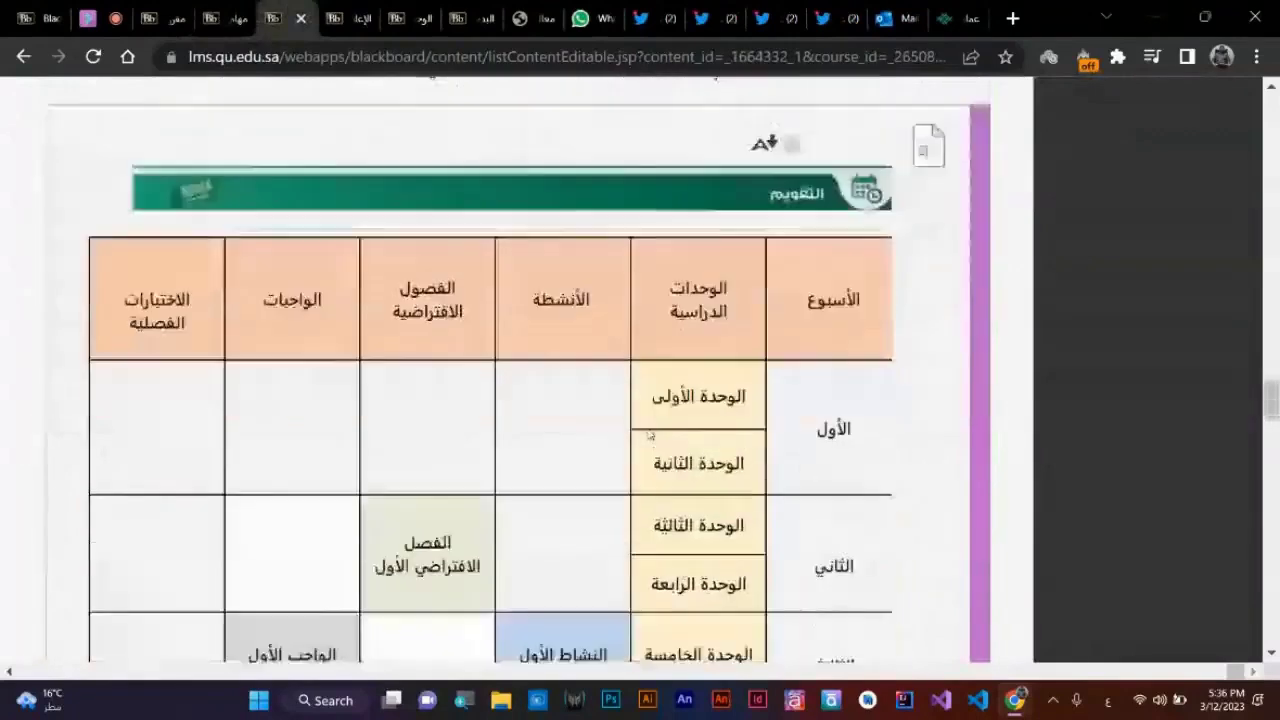
click(300, 18)
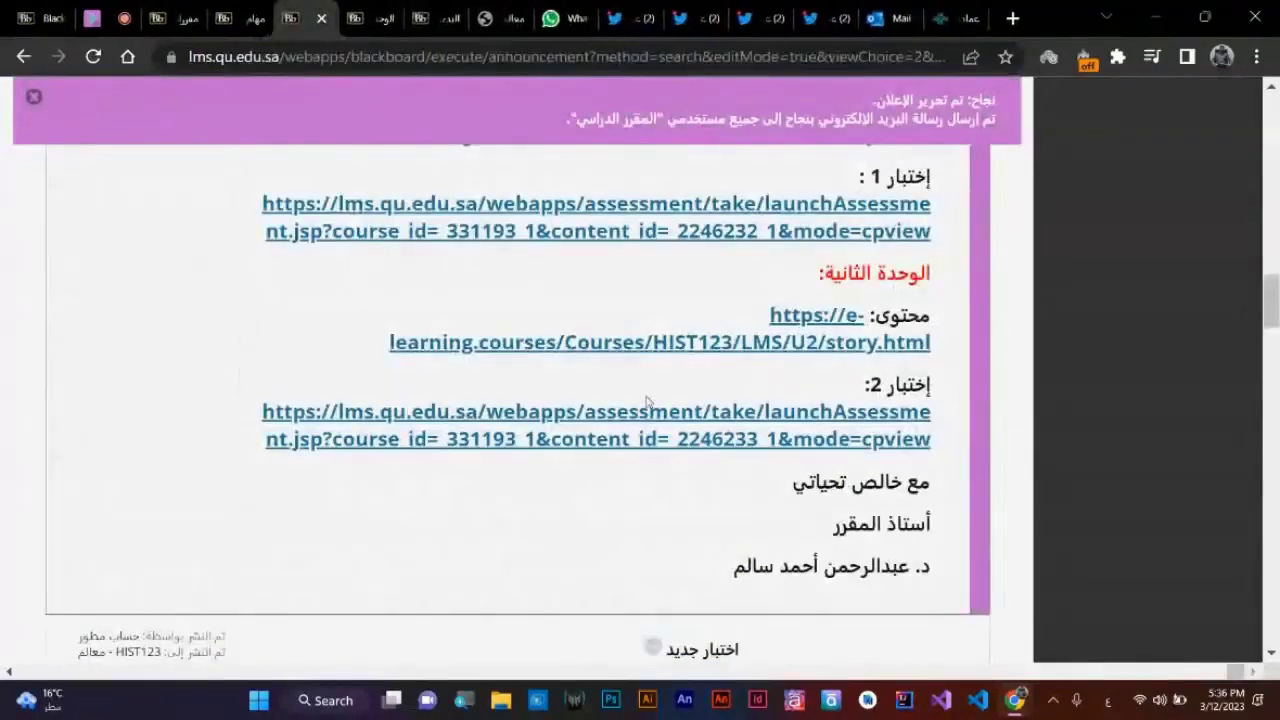
- Close the leftover HIST123 unit, test and content tabs, and return to the course's announcements page
scroll(624, 380, up, 3)
click(373, 14)
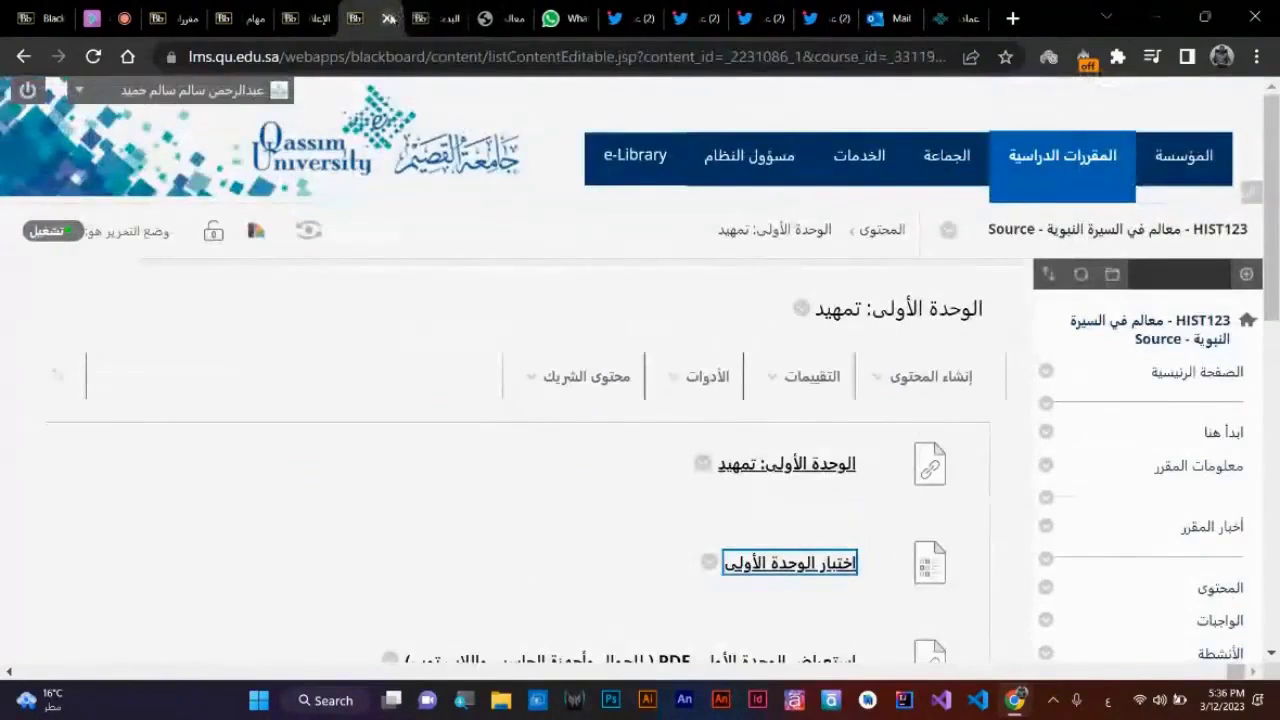
click(386, 18)
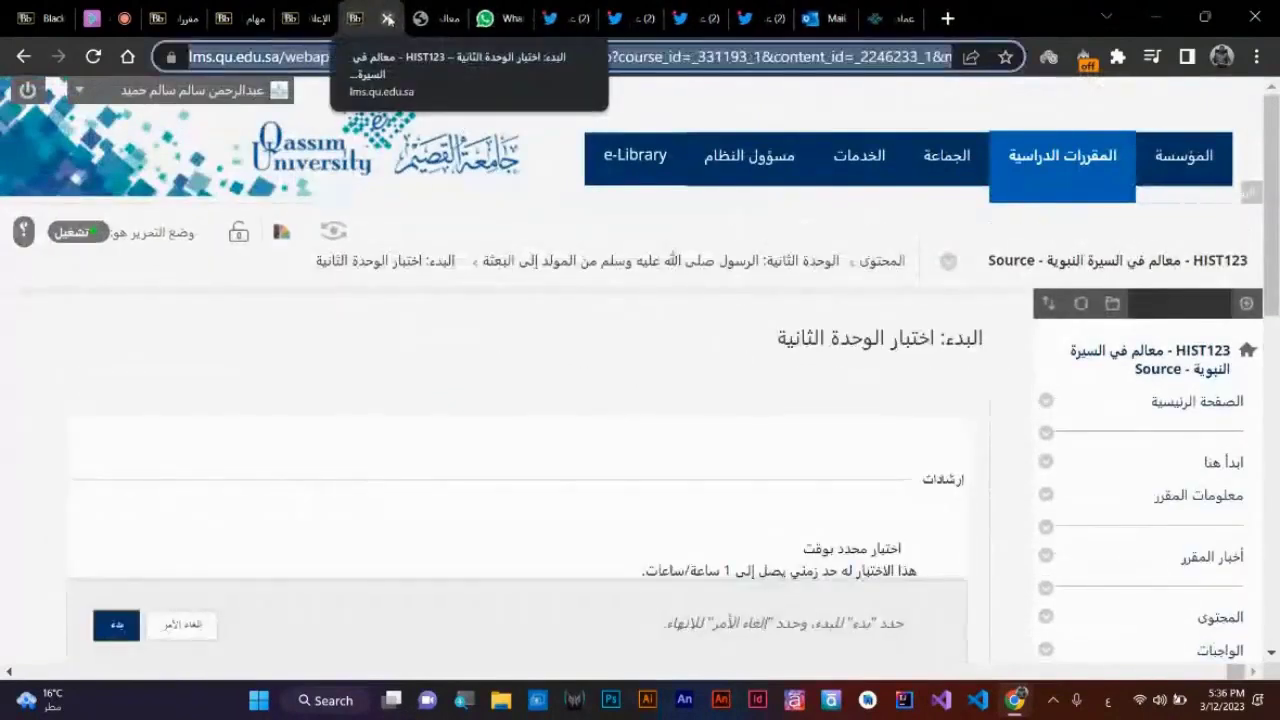
click(386, 18)
click(386, 18)
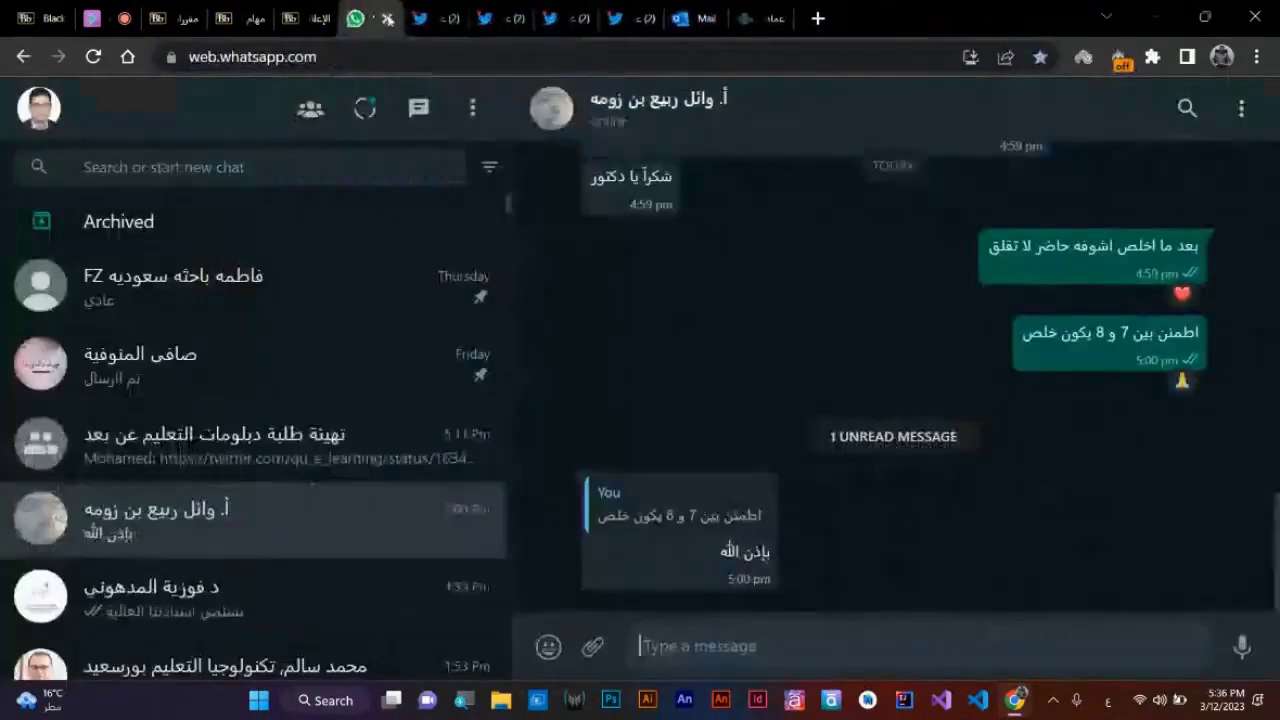
click(303, 13)
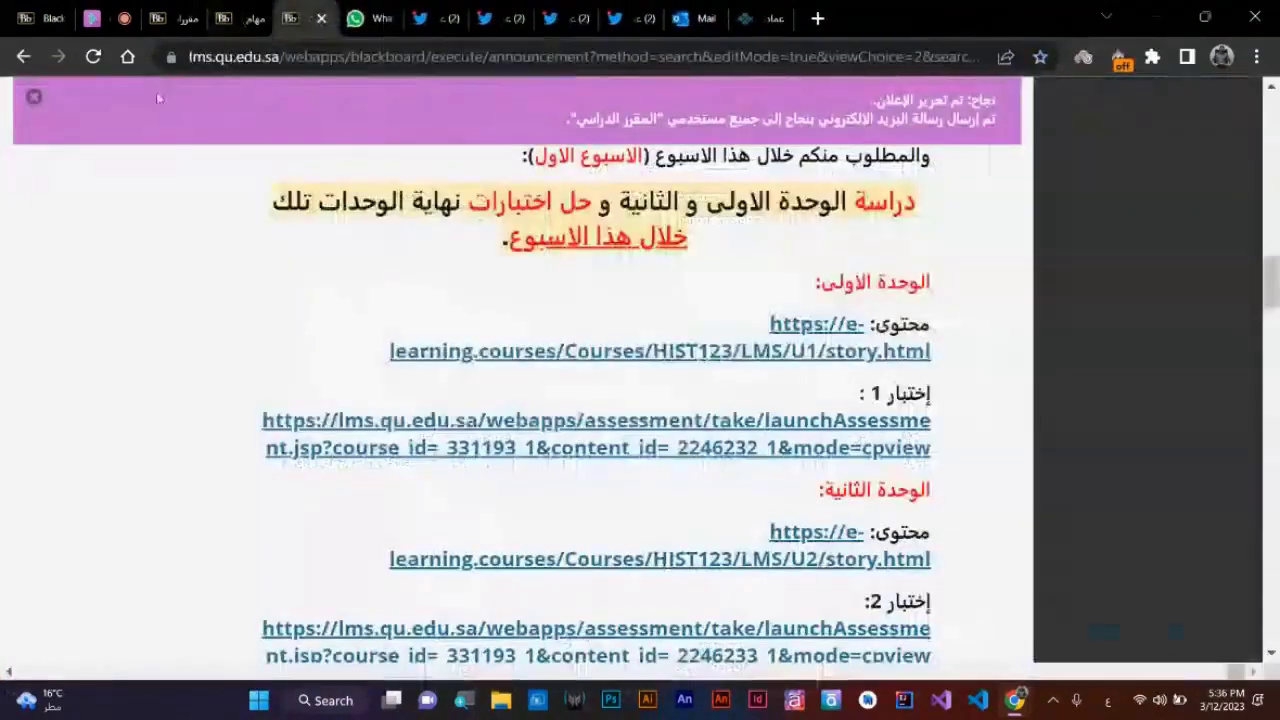
- Switch to the course list, open the MGMT103 course in a new browser tab, and go to its معلومات المقرر page
click(245, 18)
click(175, 18)
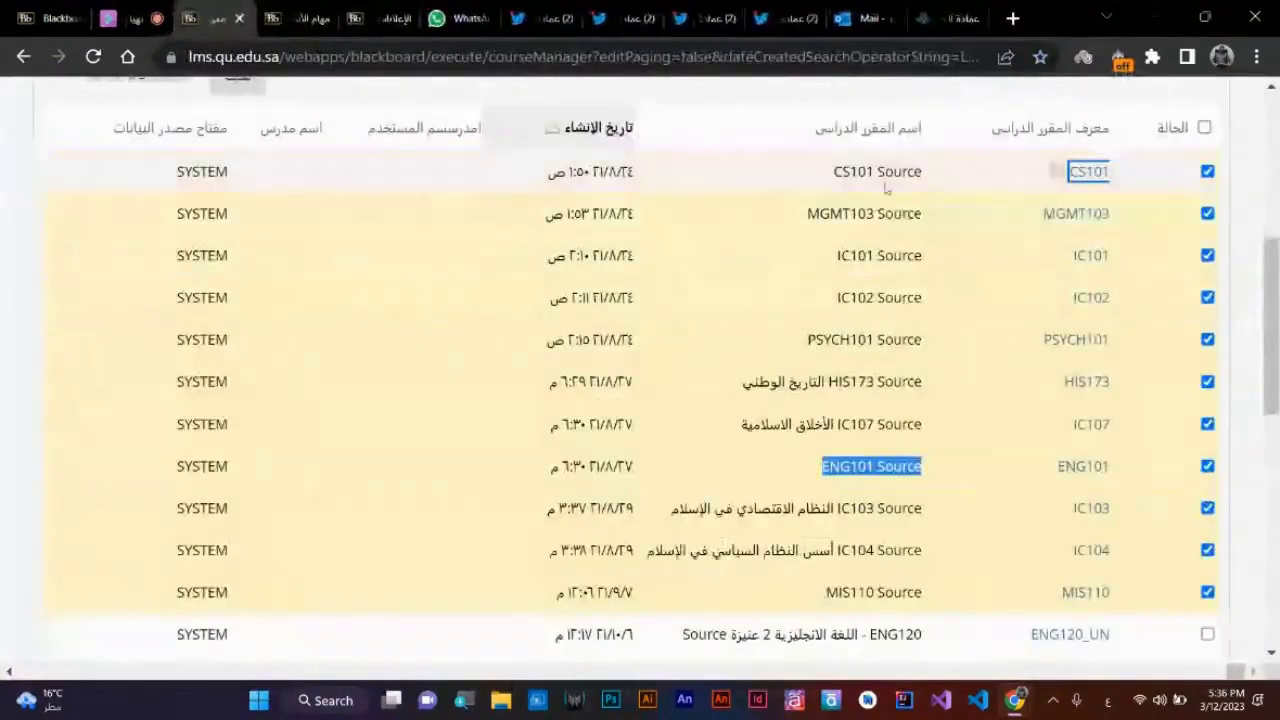
right_click(1074, 216)
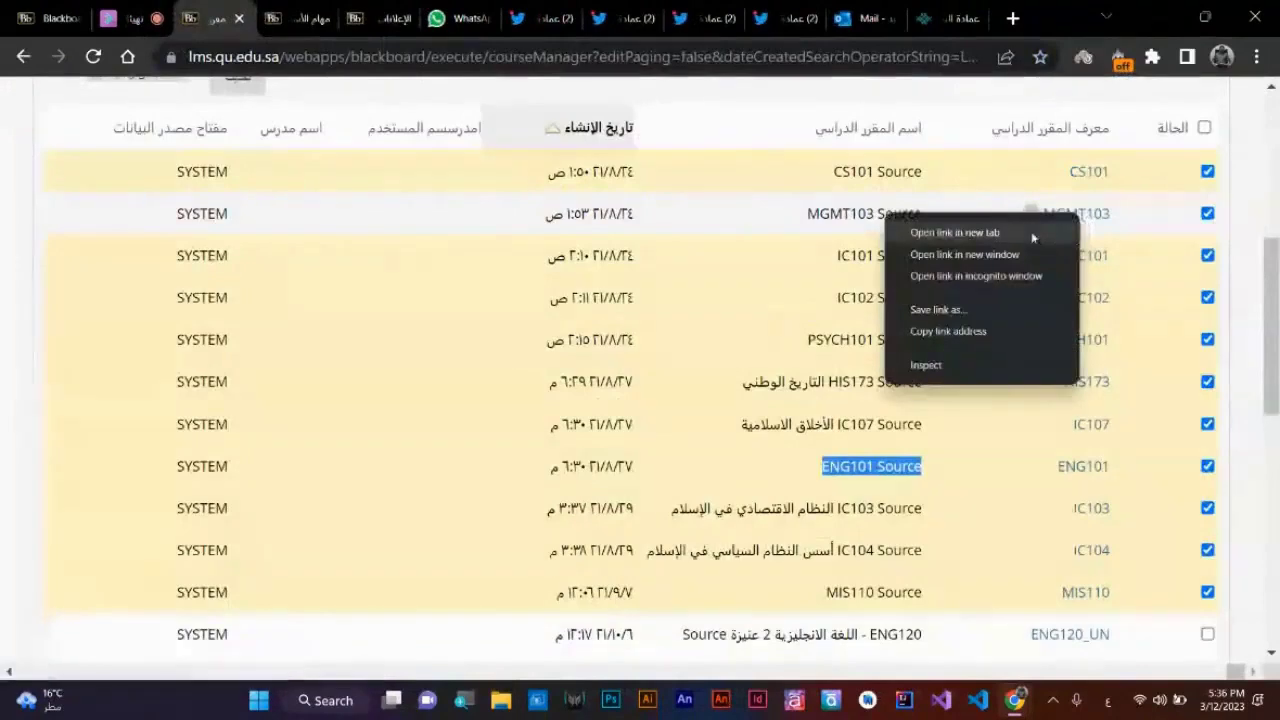
click(1031, 231)
click(275, 18)
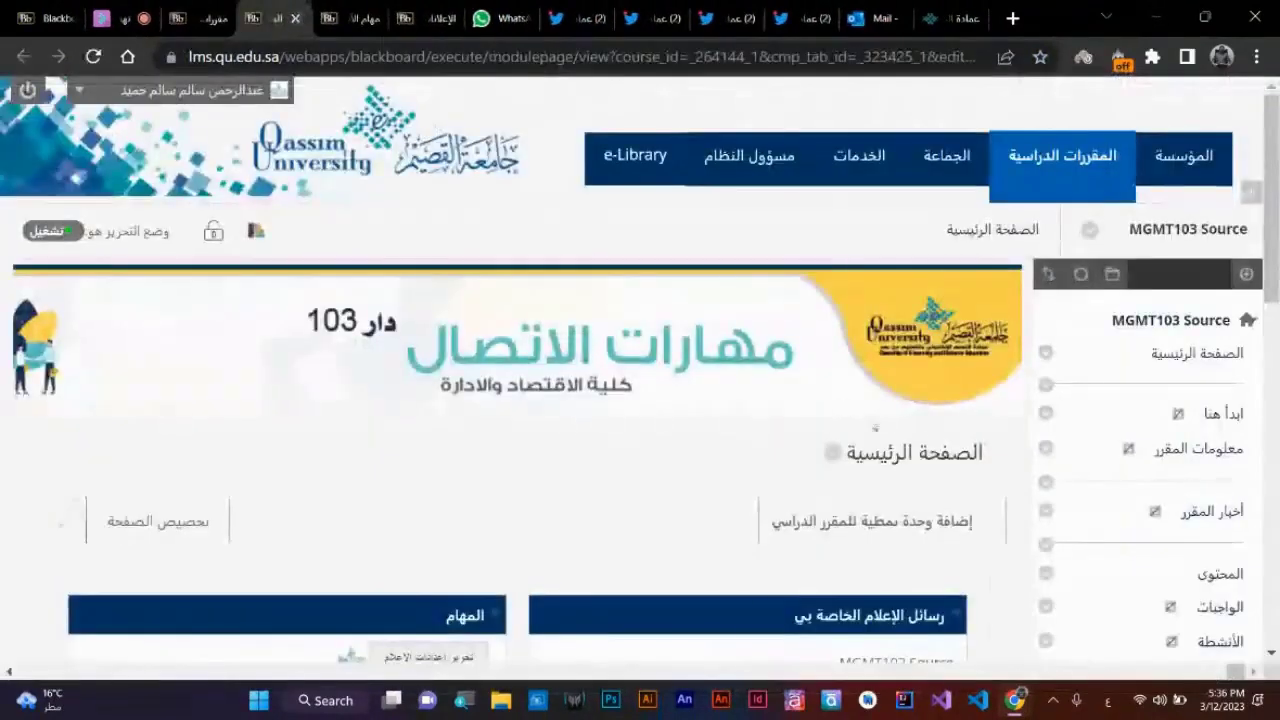
click(1220, 449)
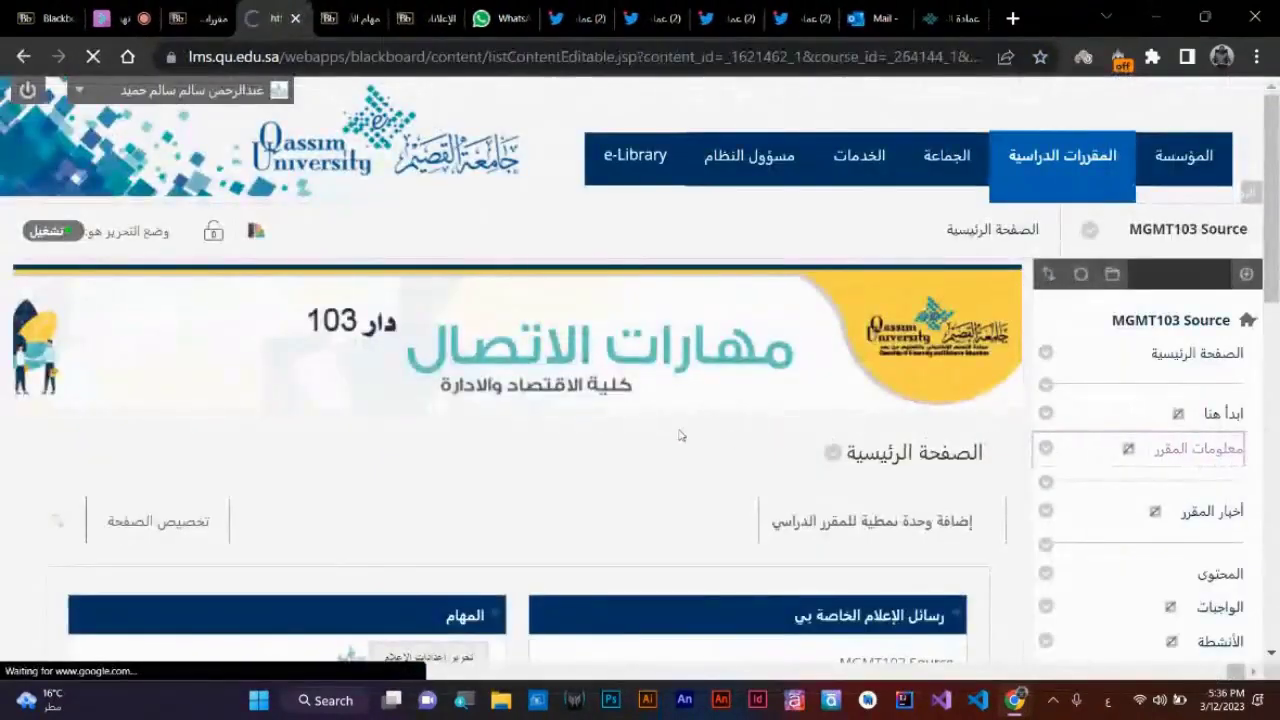
- Highlight the paired units of the second and fifth weeks in the MGMT103 التقويم table, and close that tab
scroll(675, 430, down, 5)
scroll(671, 429, down, 10)
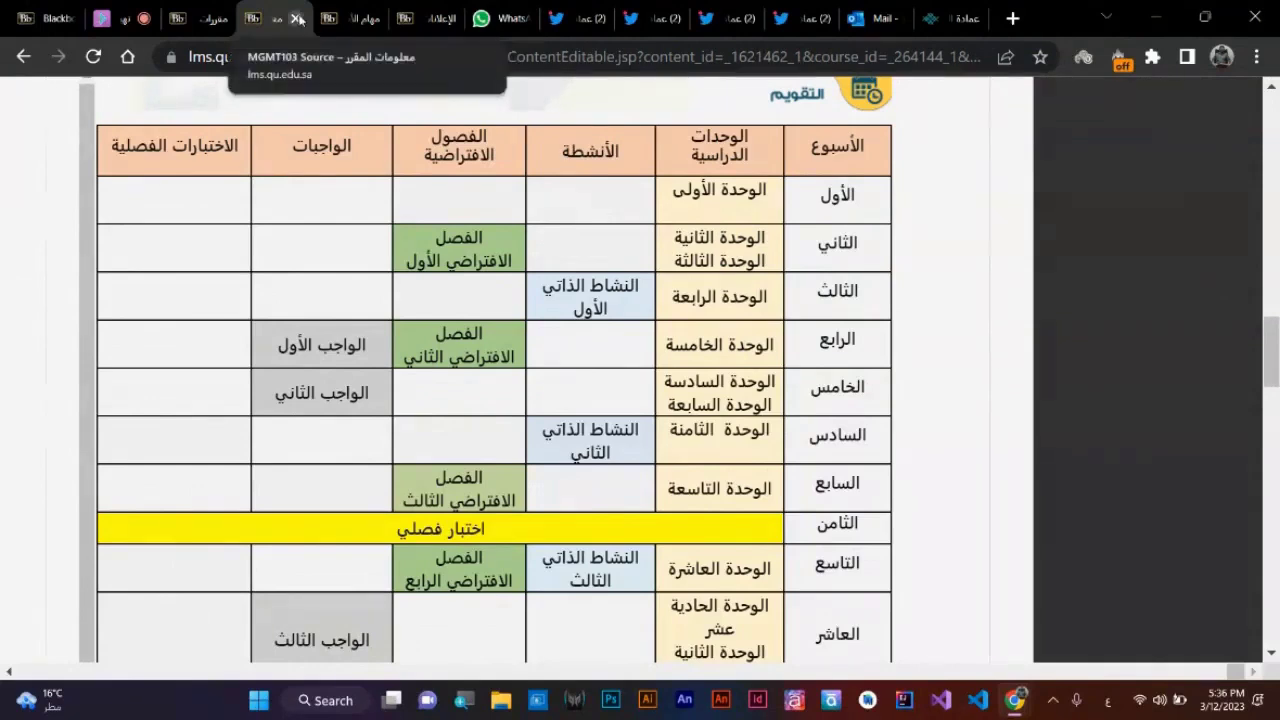
drag(775, 240, 683, 257)
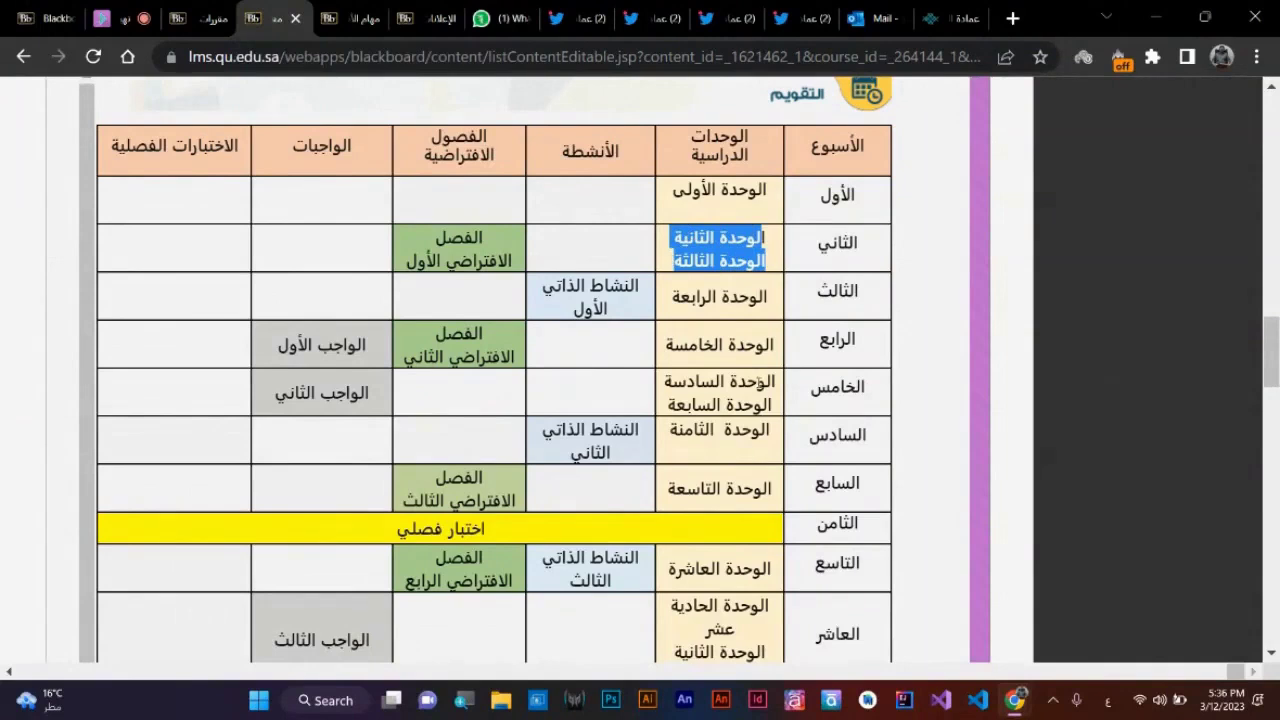
drag(780, 382, 640, 402)
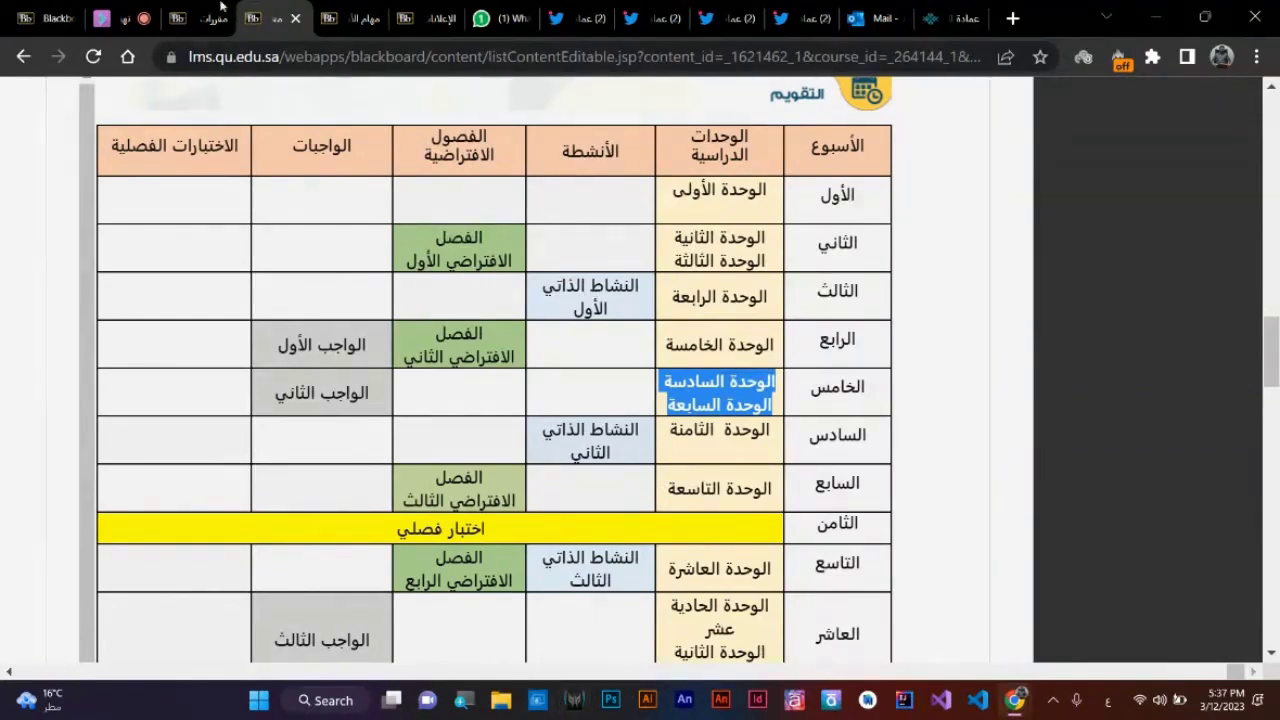
click(295, 19)
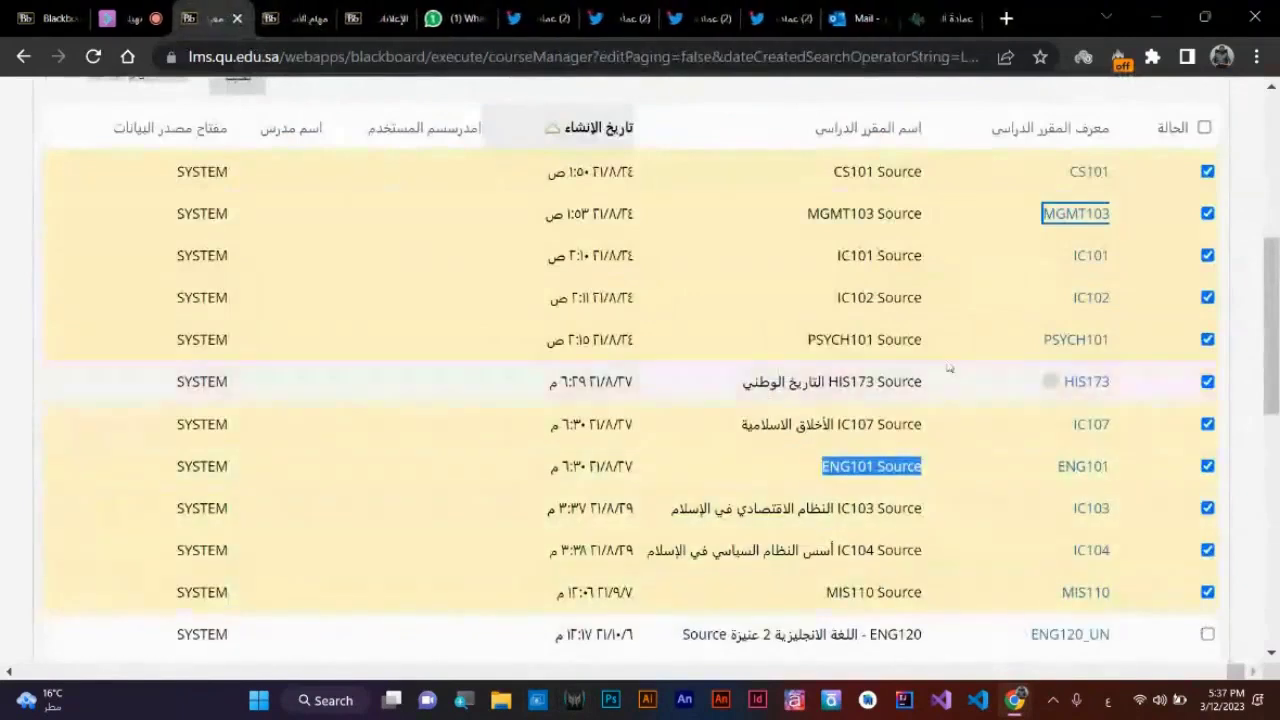
- Open the IC102 course from the course list in a new browser tab and go to its معلومات المقرر page
right_click(1094, 297)
click(1064, 316)
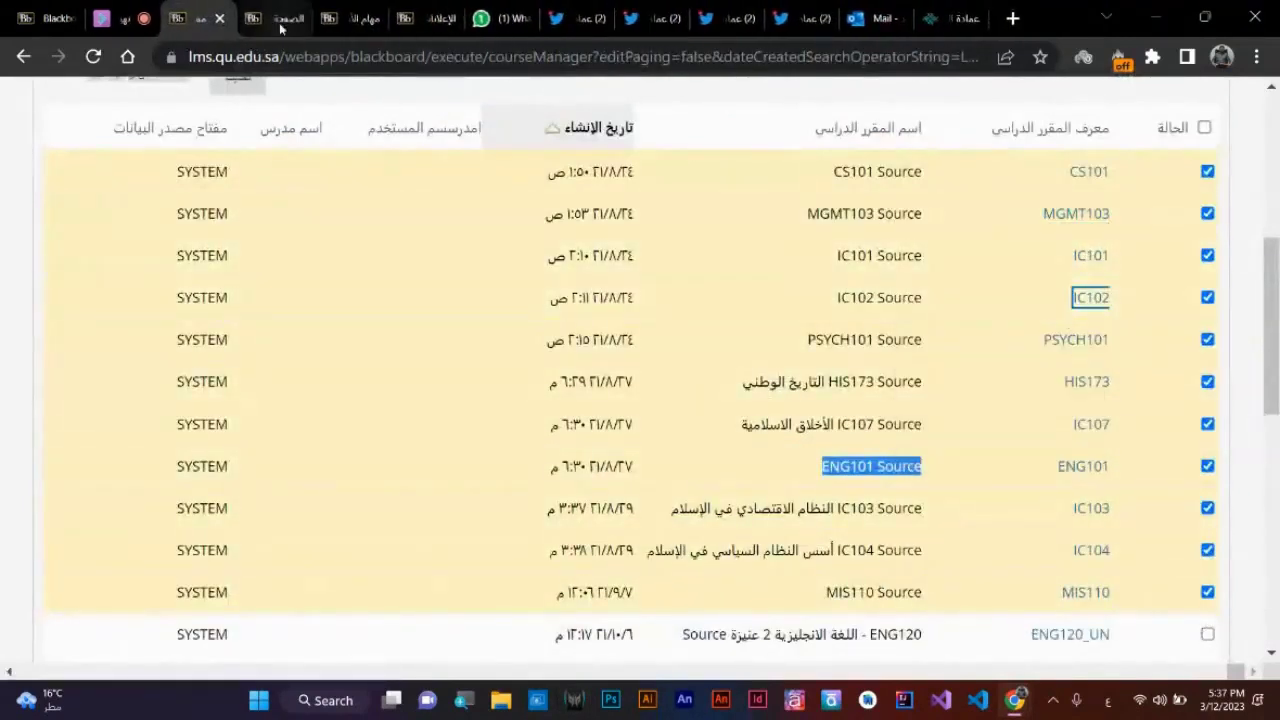
click(278, 18)
click(1198, 449)
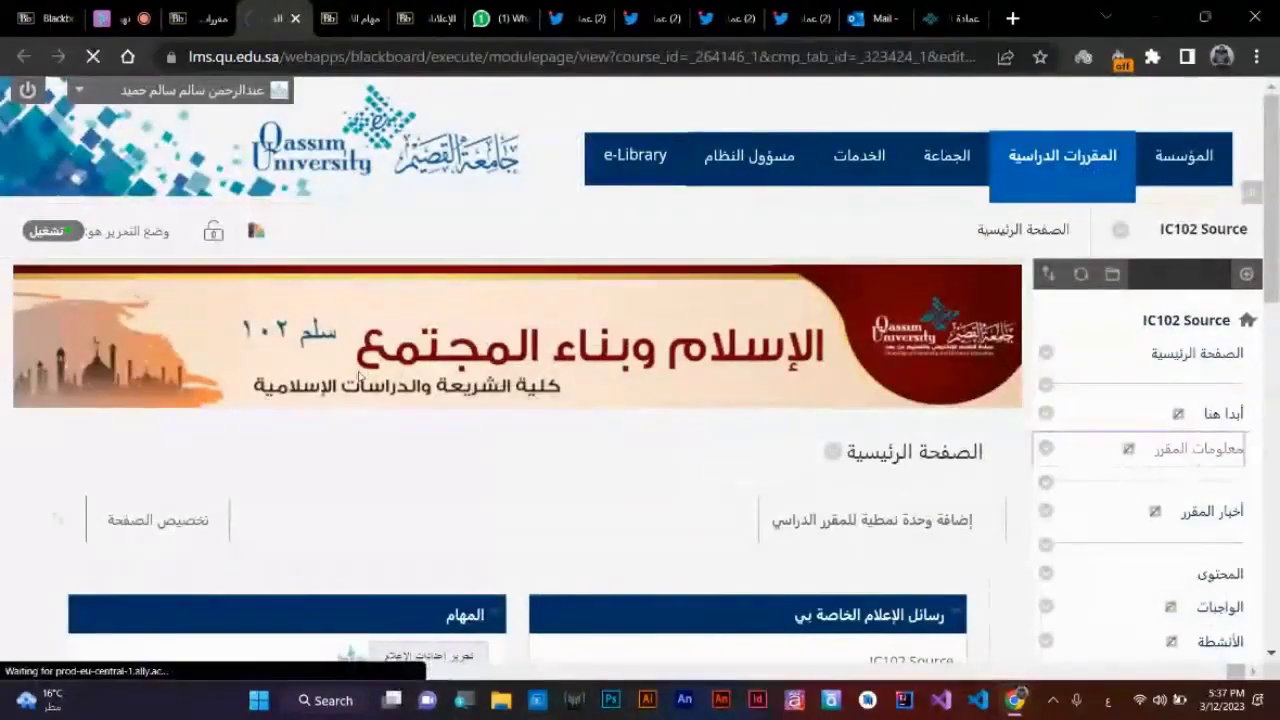
- Highlight the first week's unit and the second week's unit, activity and virtual class in the IC102 التقويم table, and read the notes below
scroll(454, 388, down, 20)
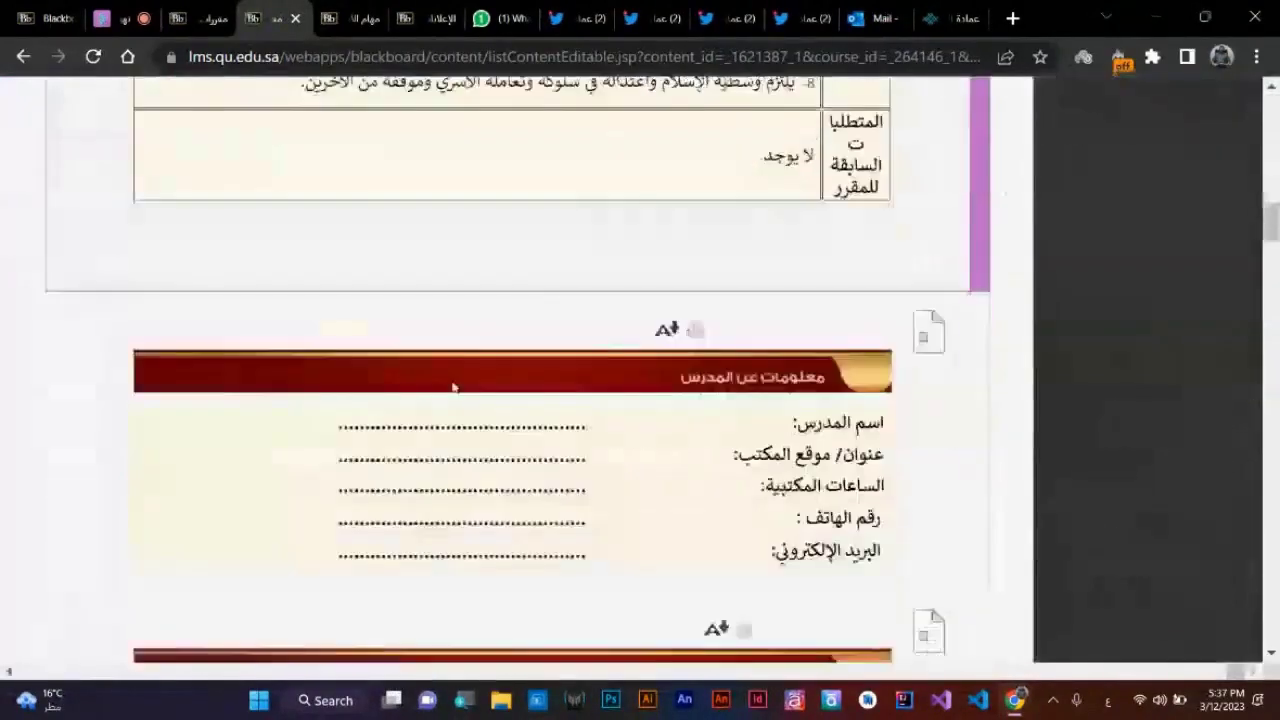
scroll(454, 388, down, 20)
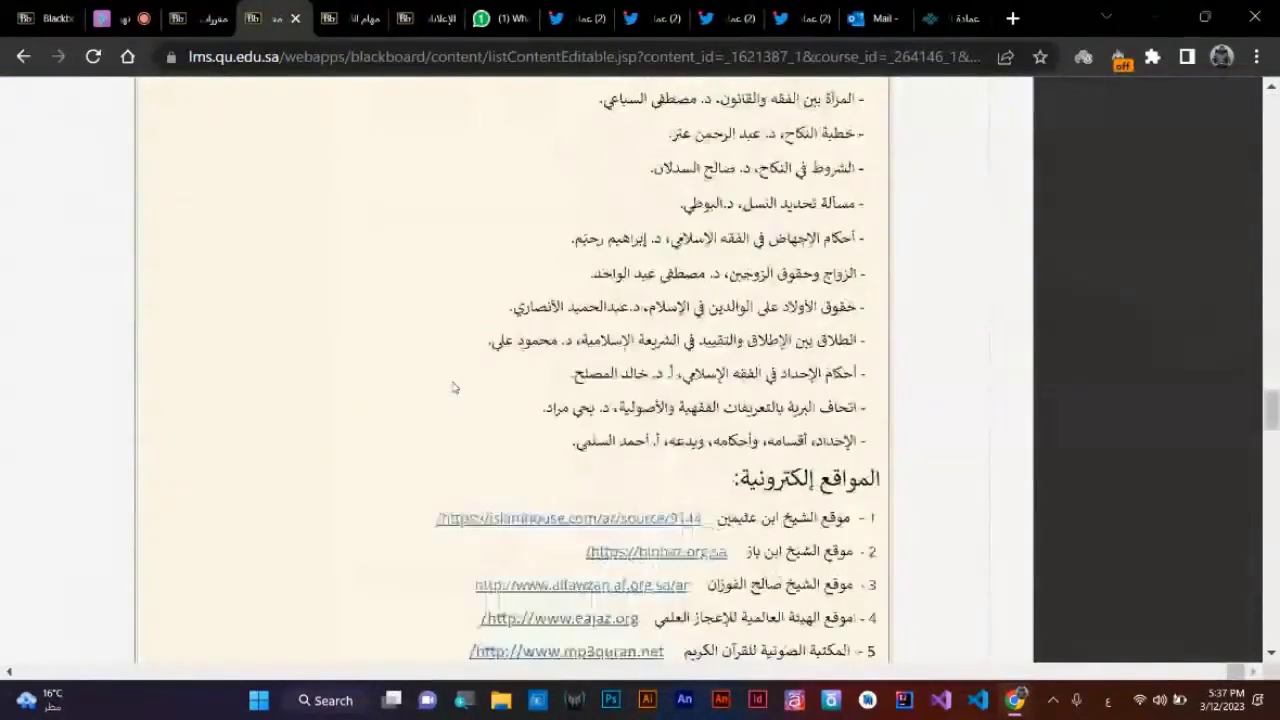
scroll(453, 387, up, 3)
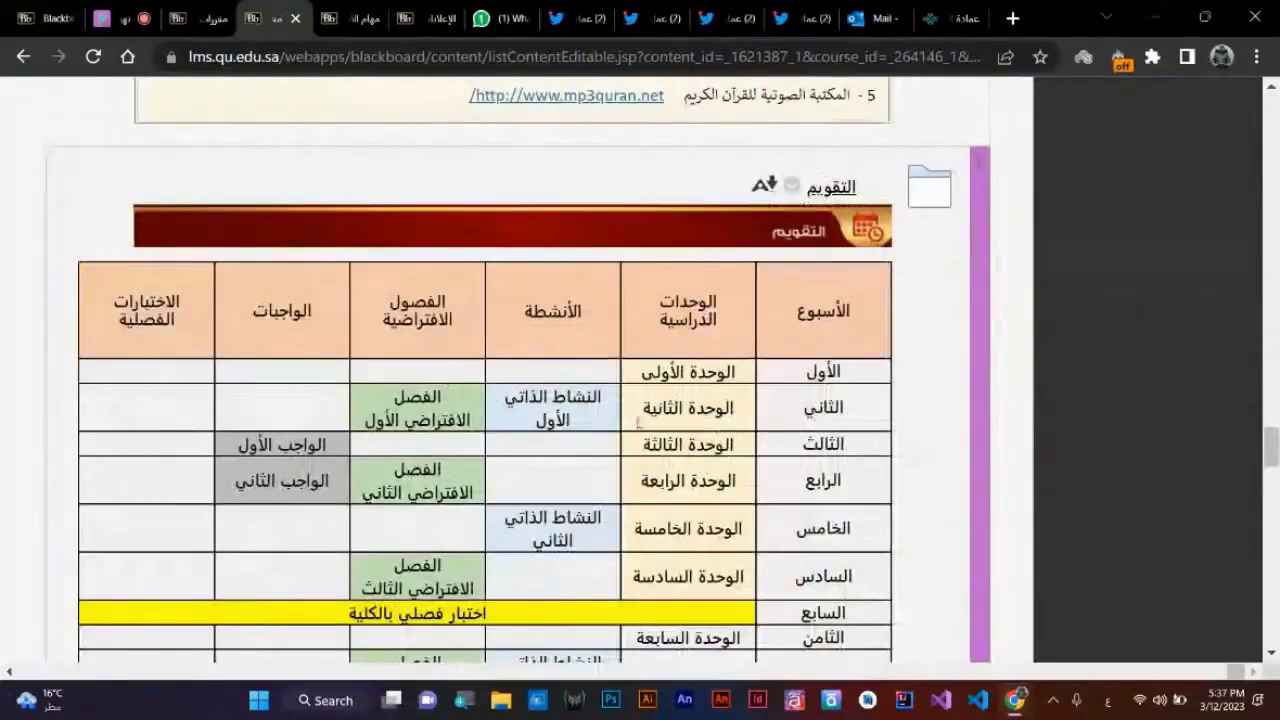
triple_click(547, 418)
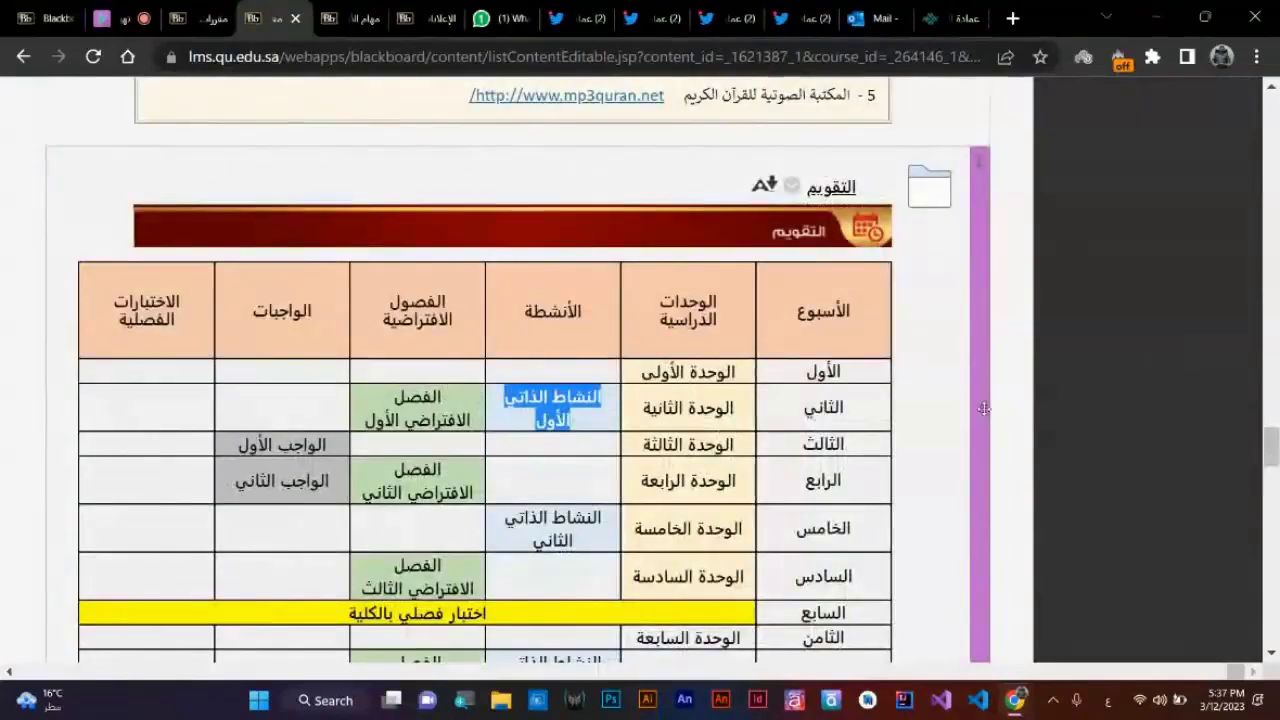
triple_click(703, 369)
click(692, 411)
double_click(709, 409)
triple_click(573, 405)
click(369, 423)
drag(362, 426, 884, 410)
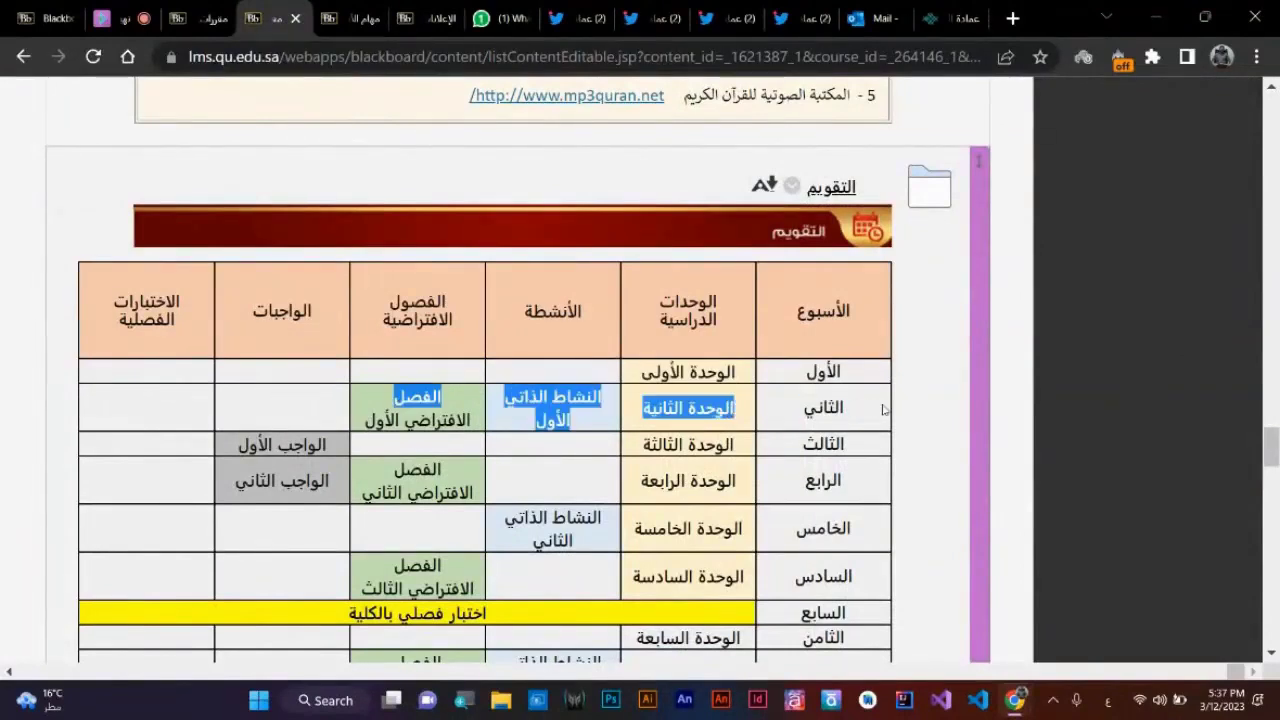
drag(737, 371, 641, 372)
scroll(641, 372, down, 5)
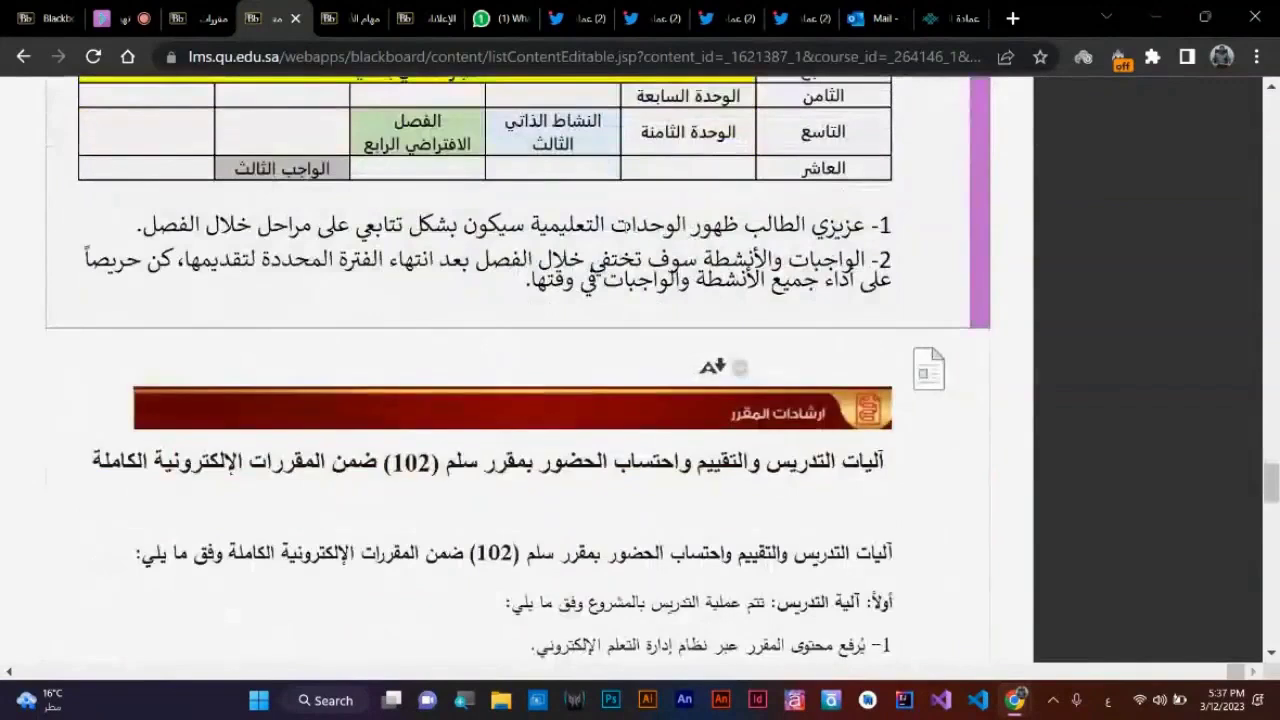
- Close the IC102 tab and switch to the Blackboard Collaborate session
click(296, 20)
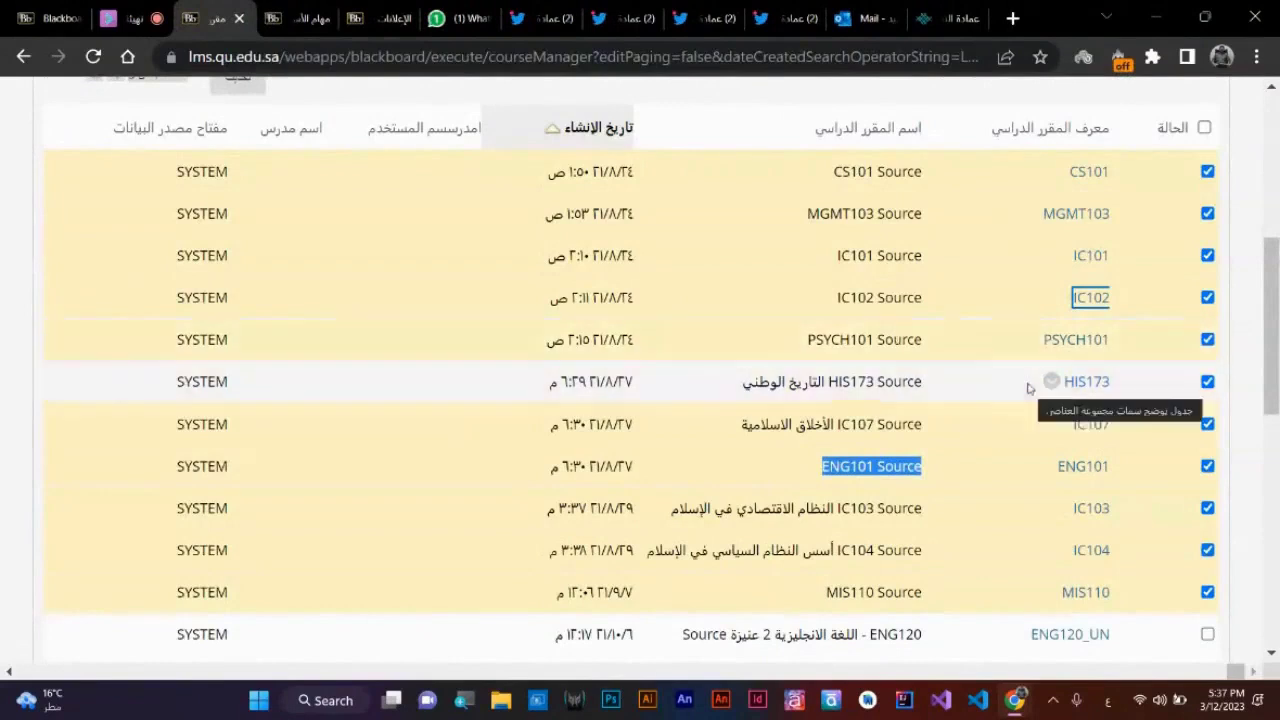
mouse_move(153, 6)
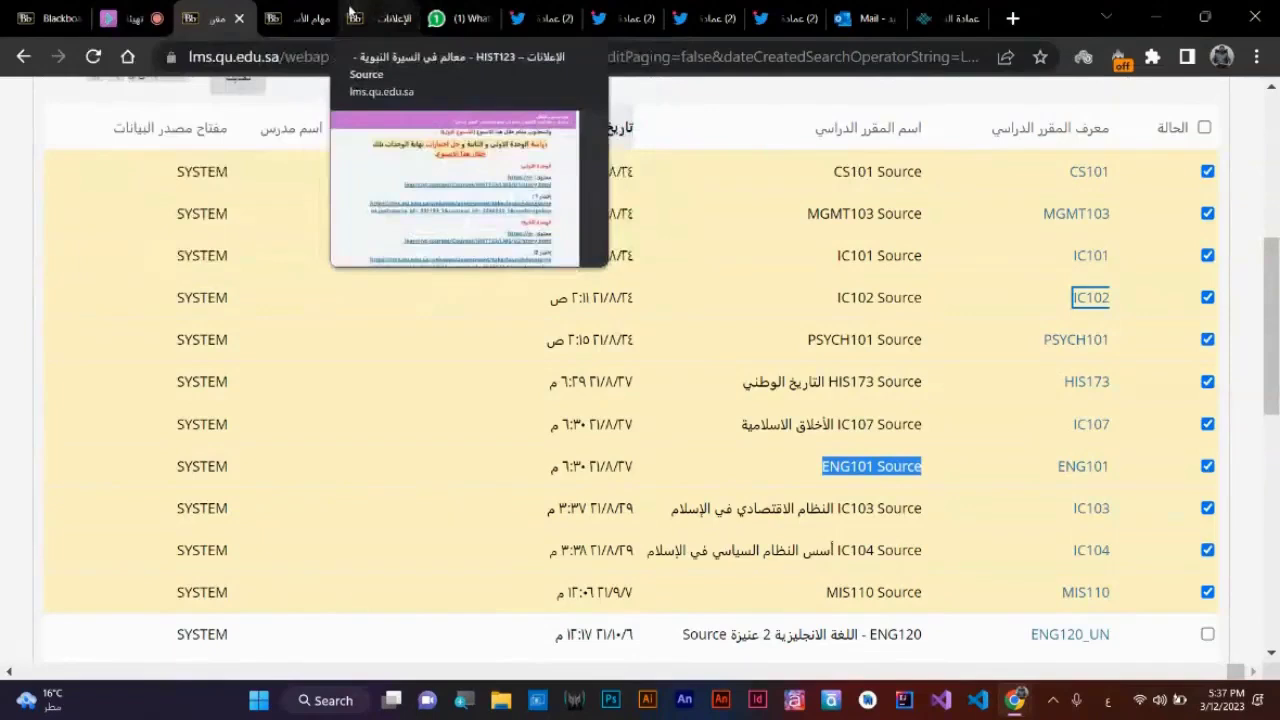
click(134, 9)
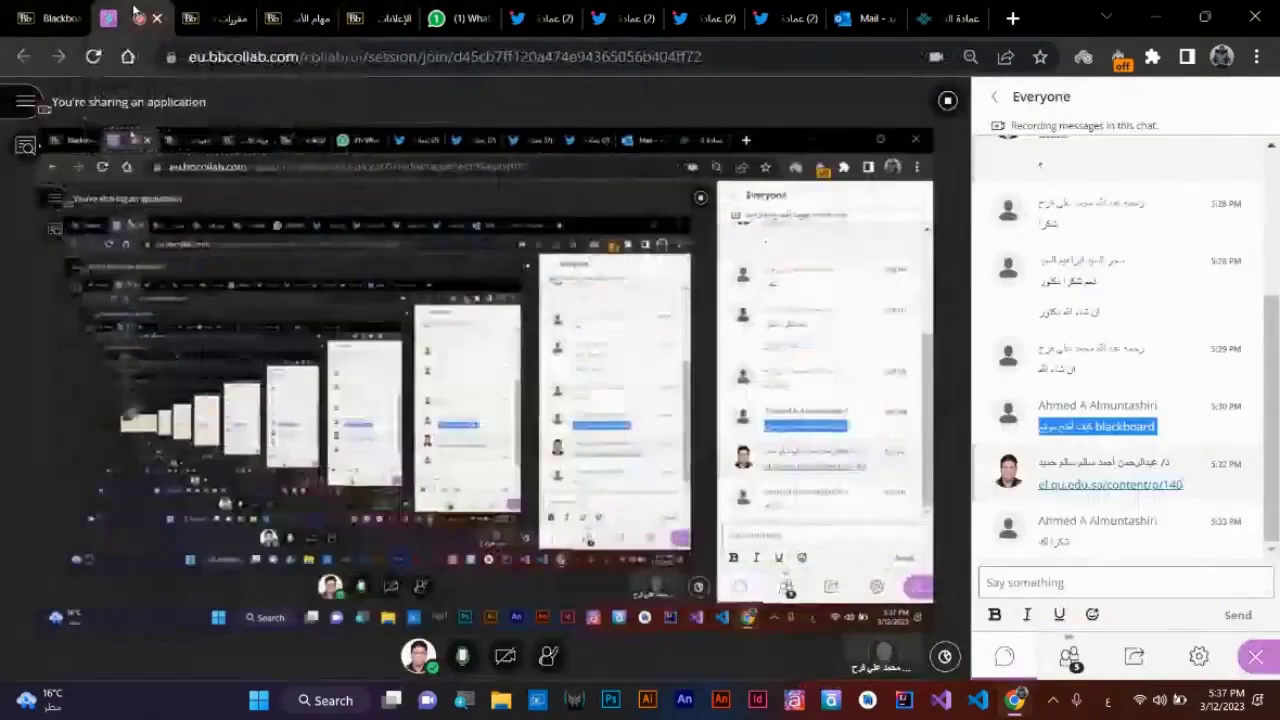
- Go back to the course announcements page and open the announcement إعلان إفتتاحي للاسبوع الأول for editing
click(215, 16)
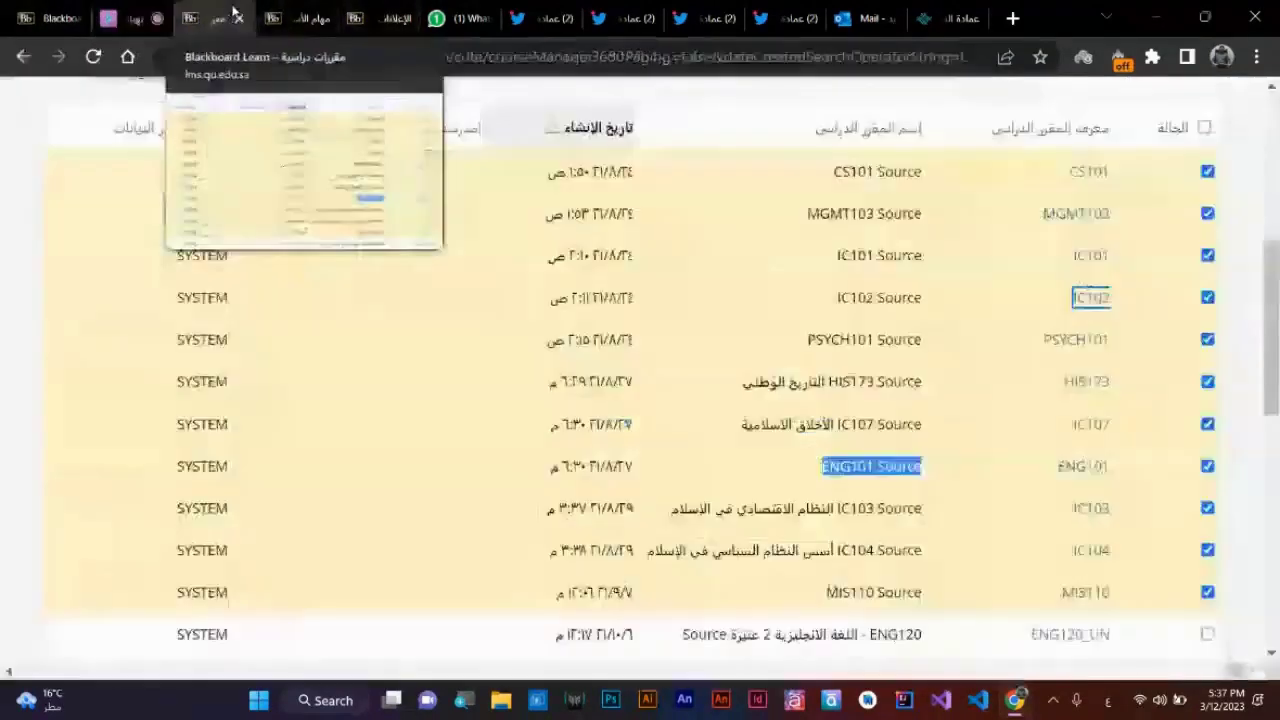
click(403, 12)
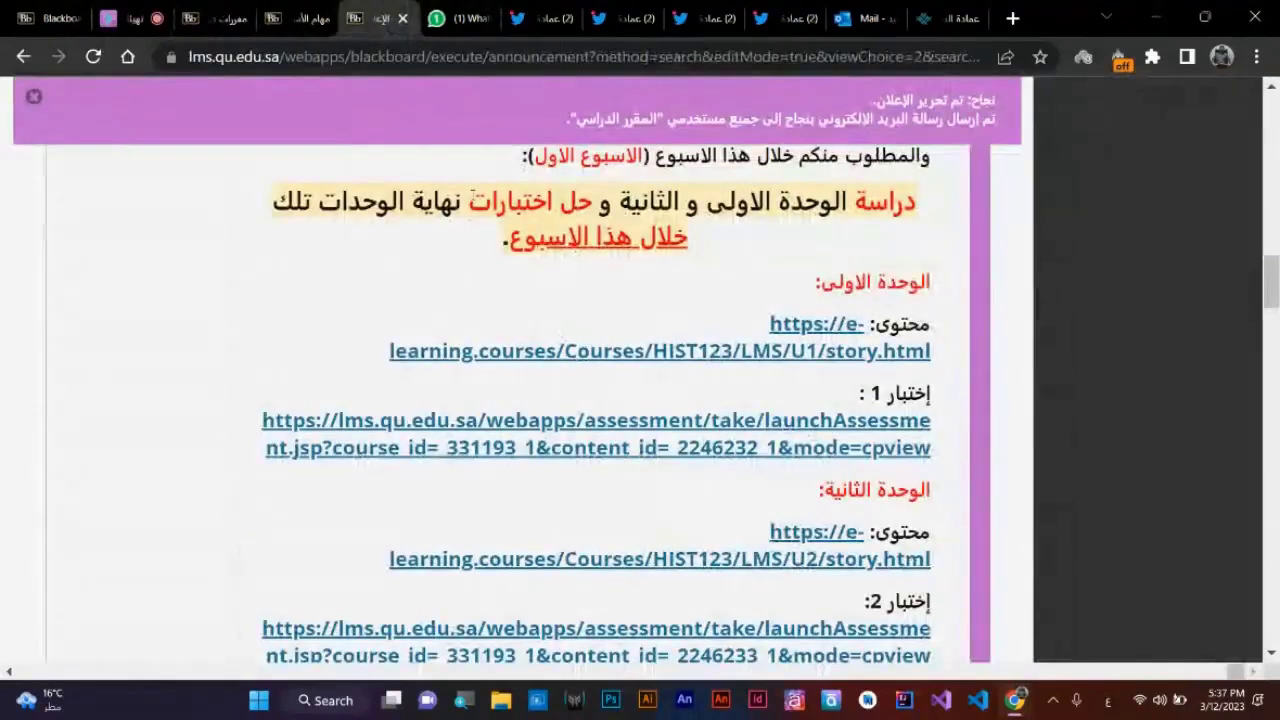
scroll(459, 201, up, 5)
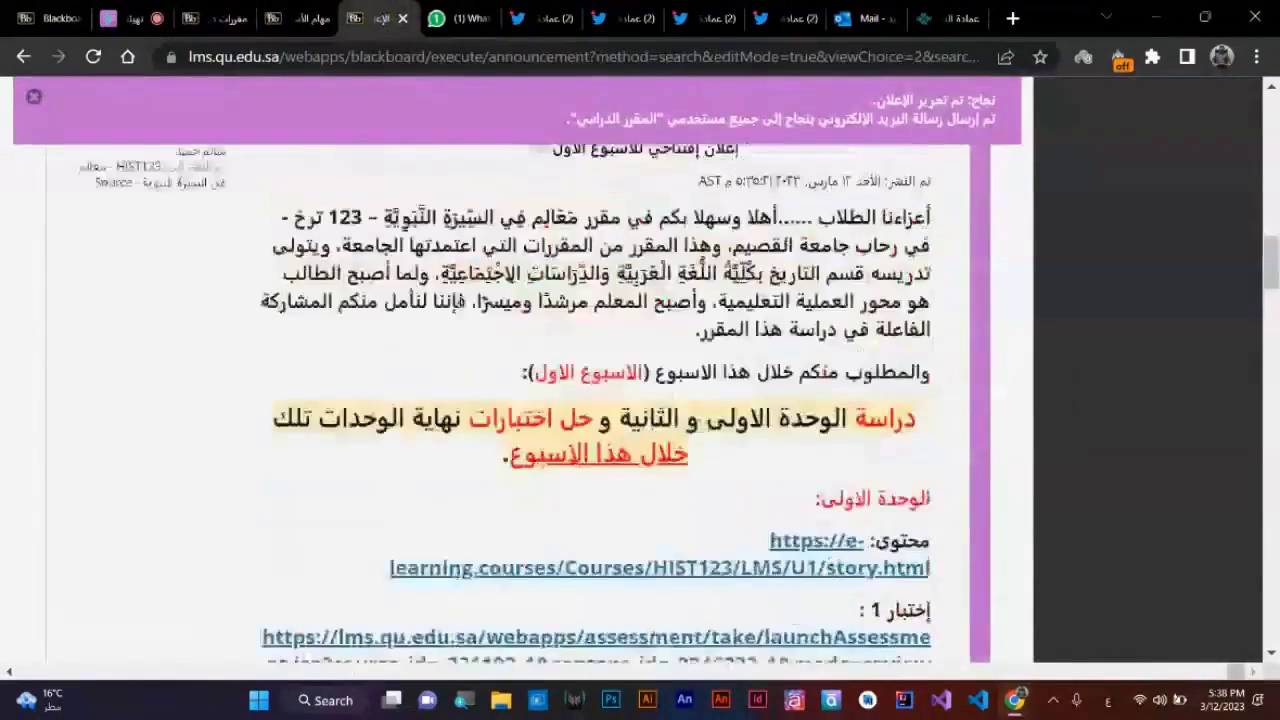
click(539, 469)
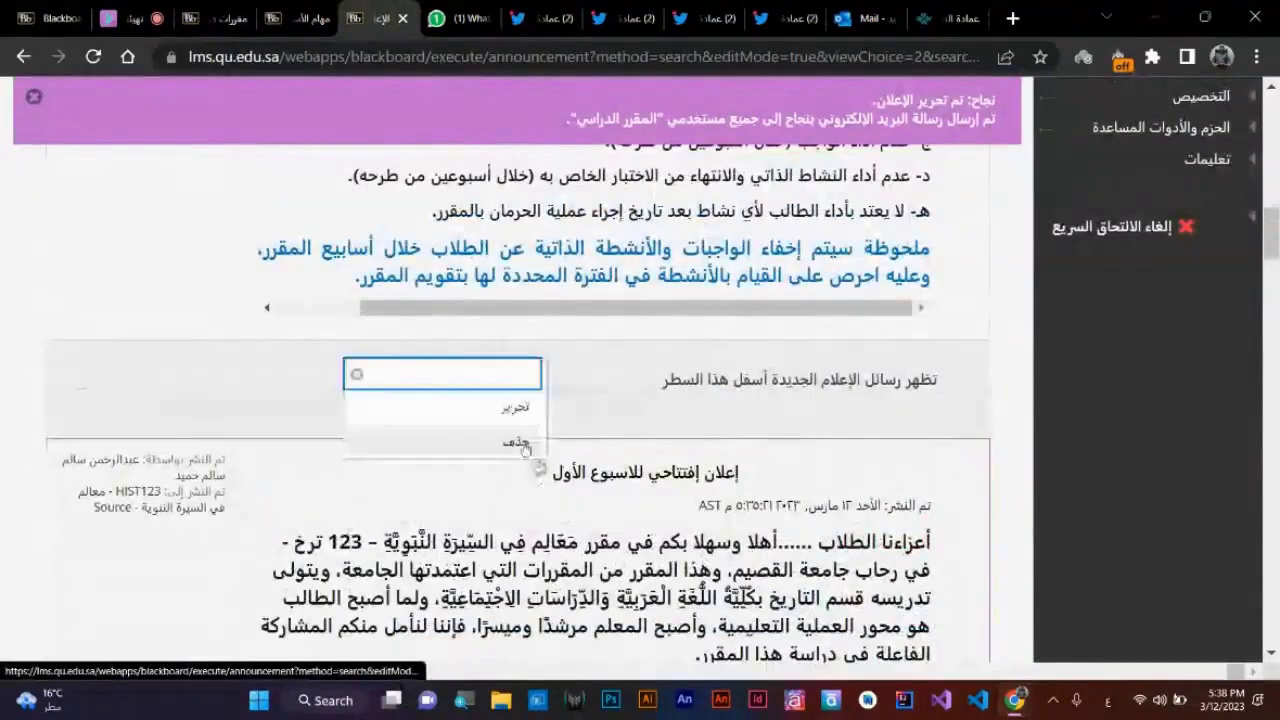
click(514, 409)
- Insert "في موعدها" before "خلال هذا الاسبوع" in the highlighted sentence of the message and submit the announcement
scroll(588, 350, down, 5)
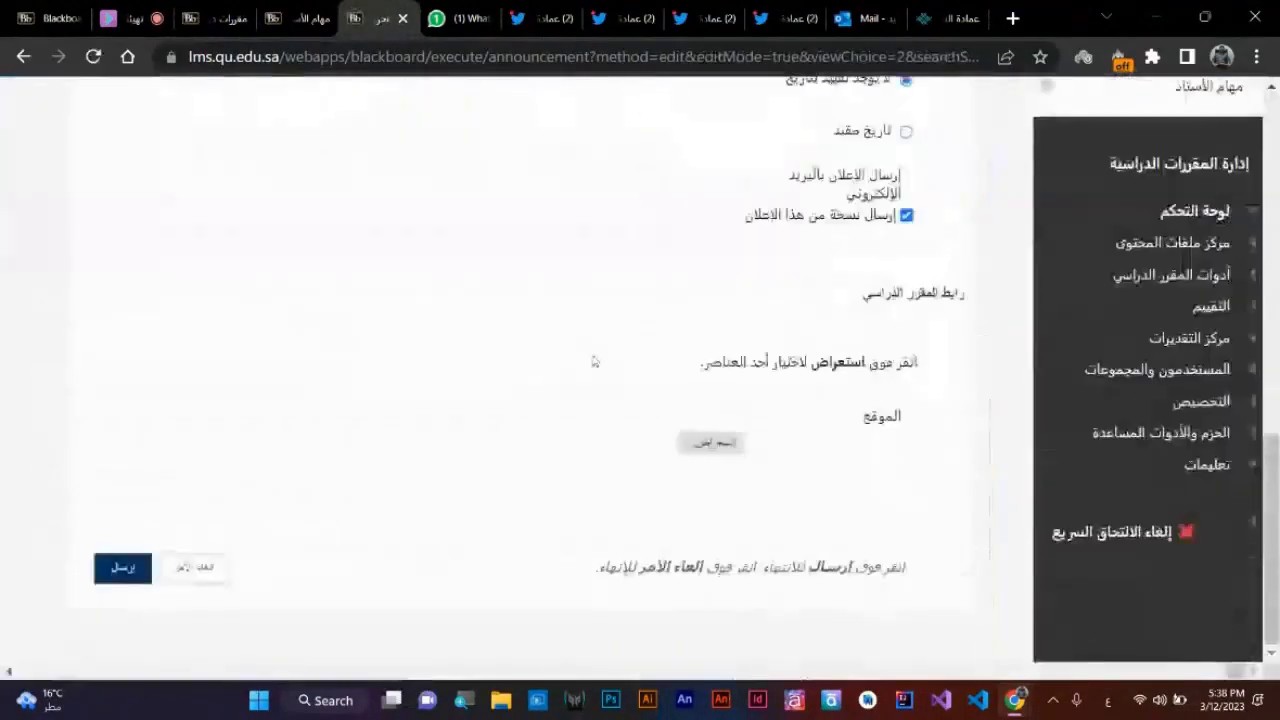
scroll(593, 361, up, 10)
scroll(591, 371, down, 4)
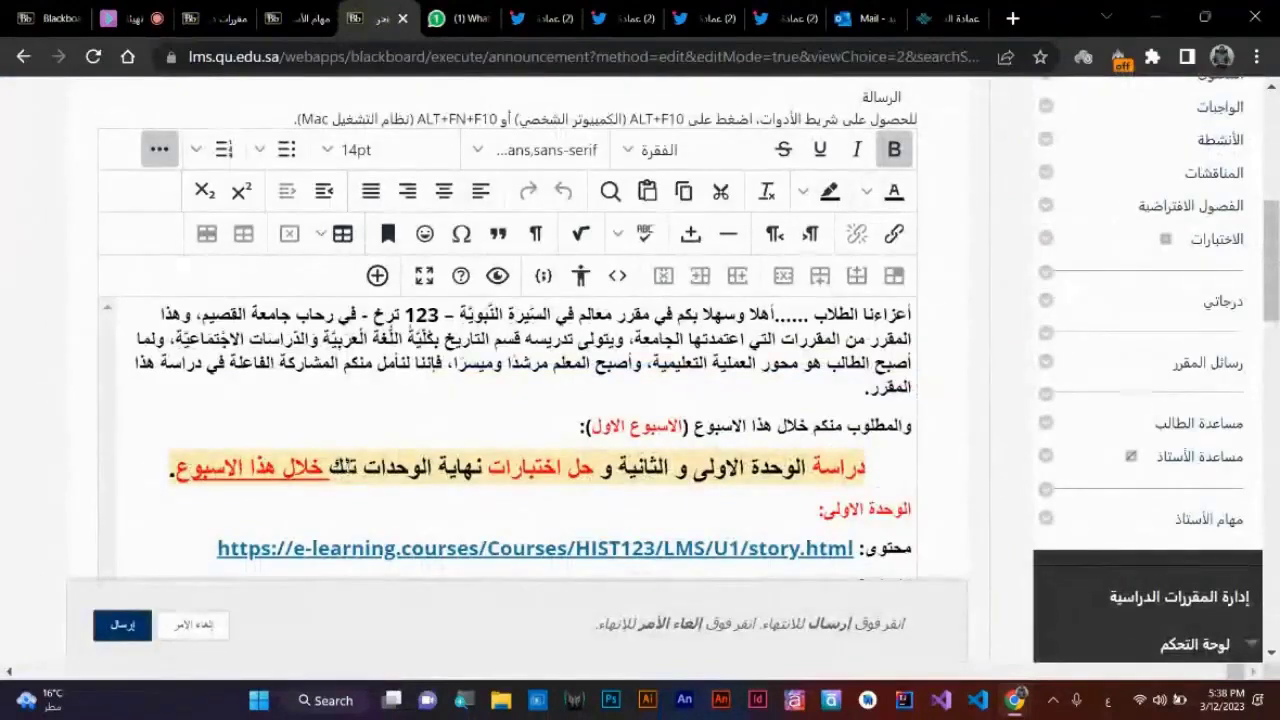
click(331, 467)
text(في)
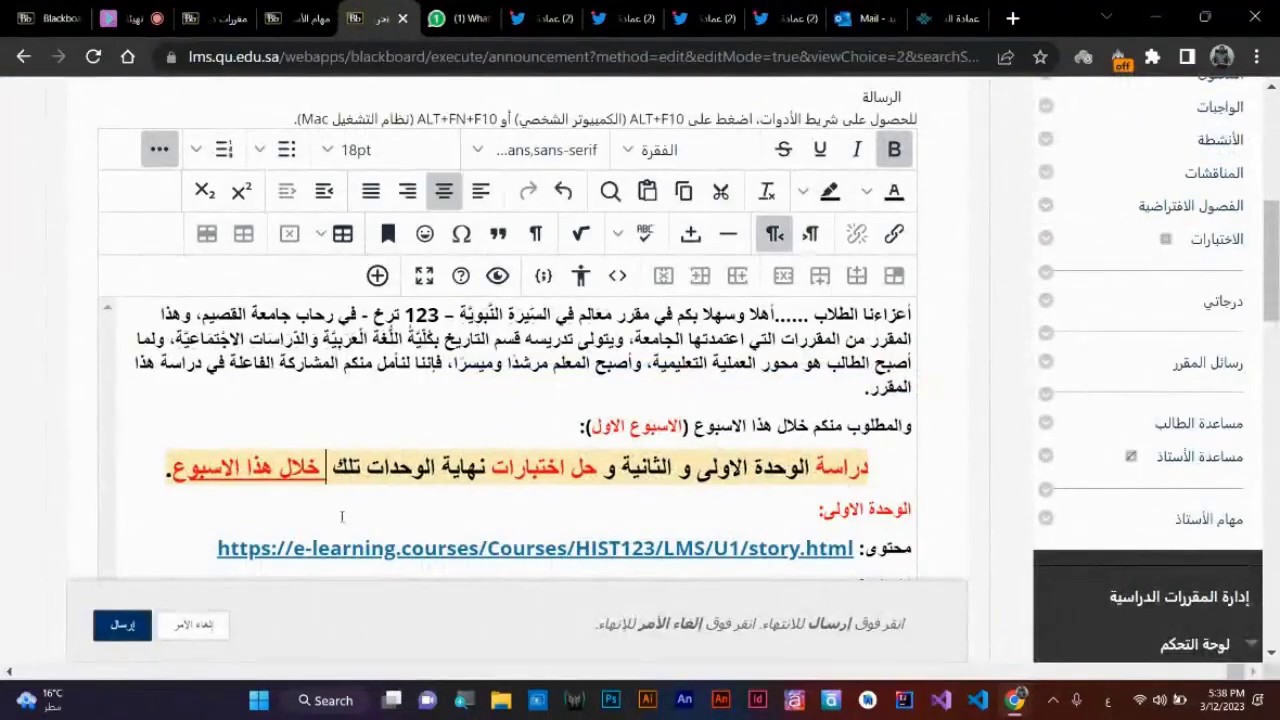
text( موعدها)
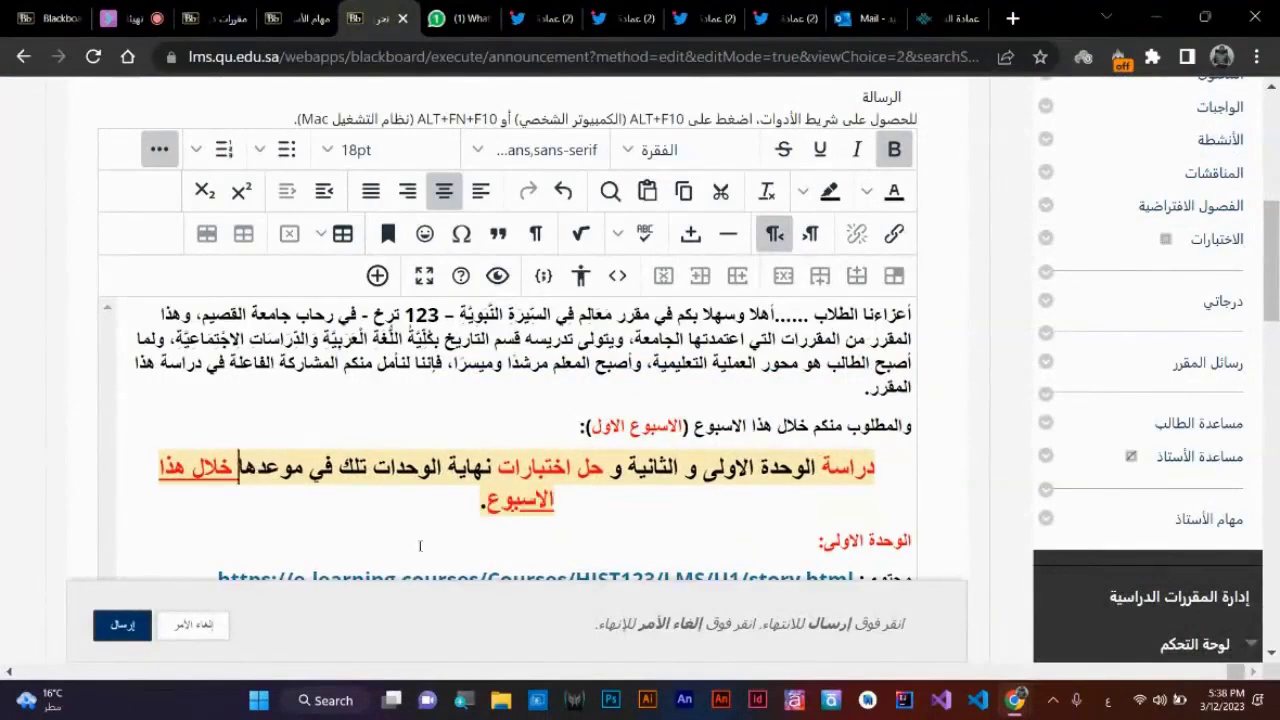
scroll(472, 500, down, 3)
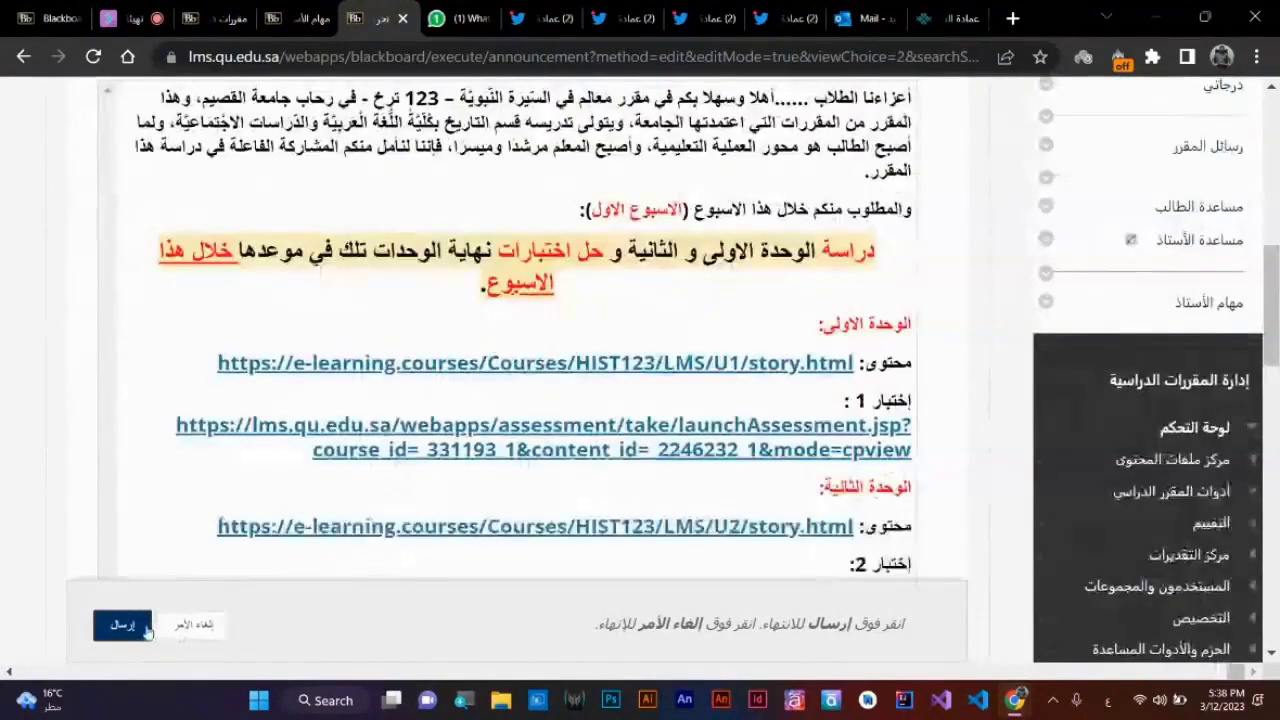
click(140, 627)
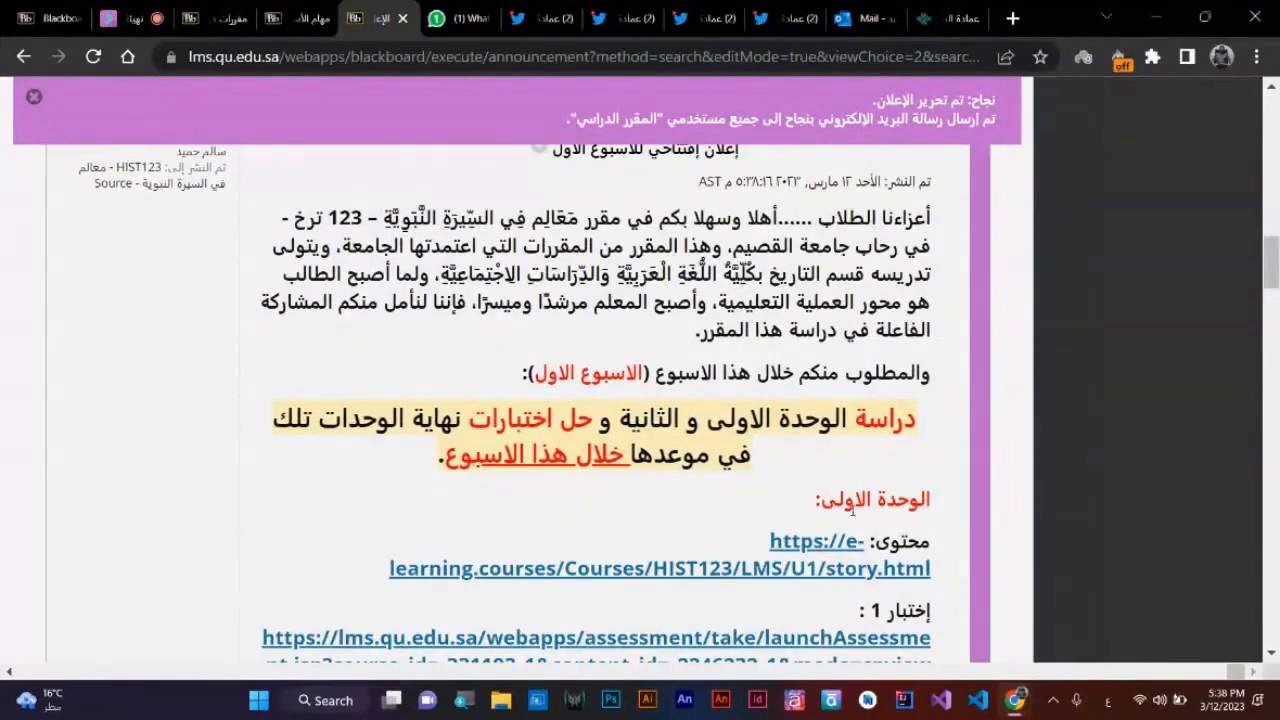
- Review the posted unit and test links, and reopen the first-week announcement's message for editing
scroll(853, 510, down, 3)
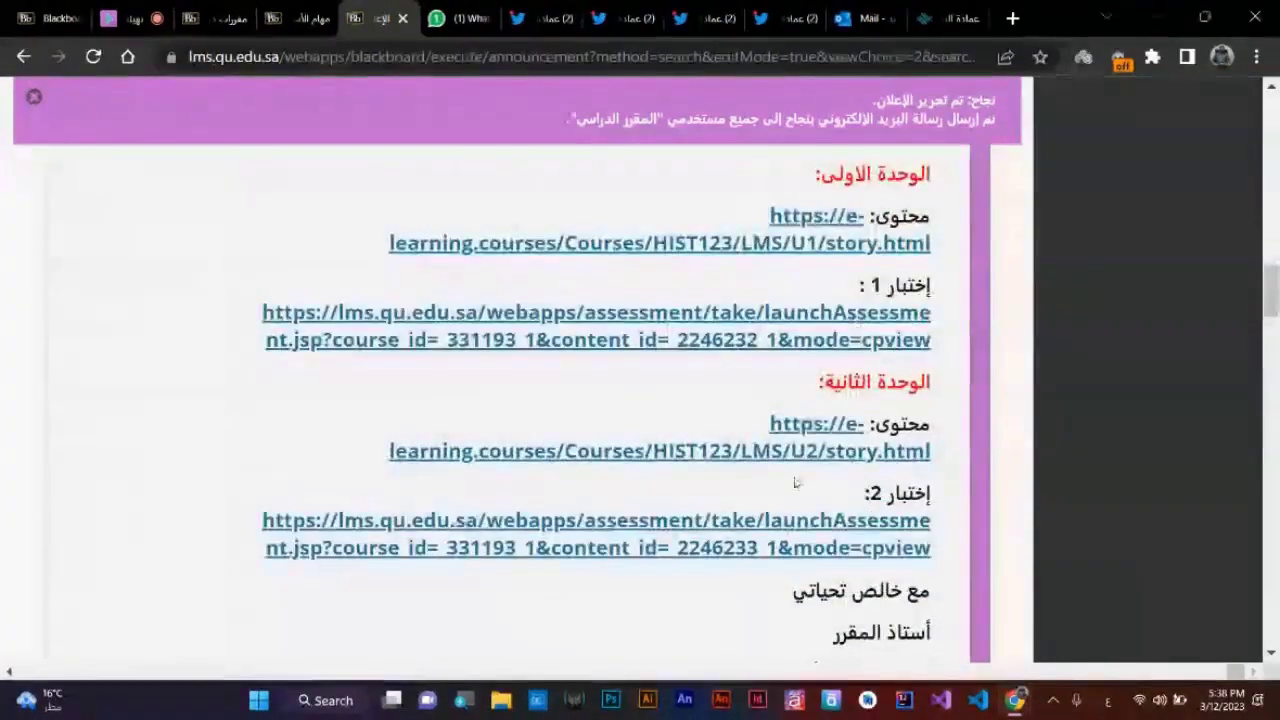
scroll(795, 484, up, 3)
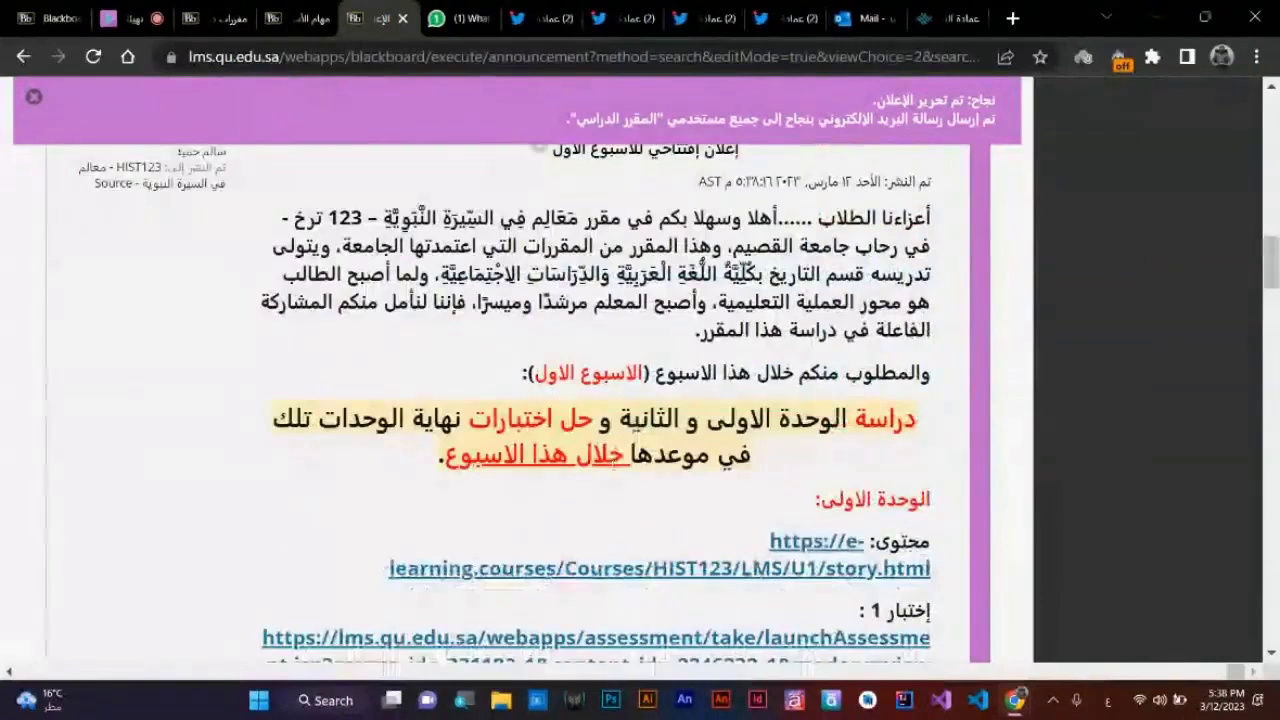
scroll(270, 293, up, 2)
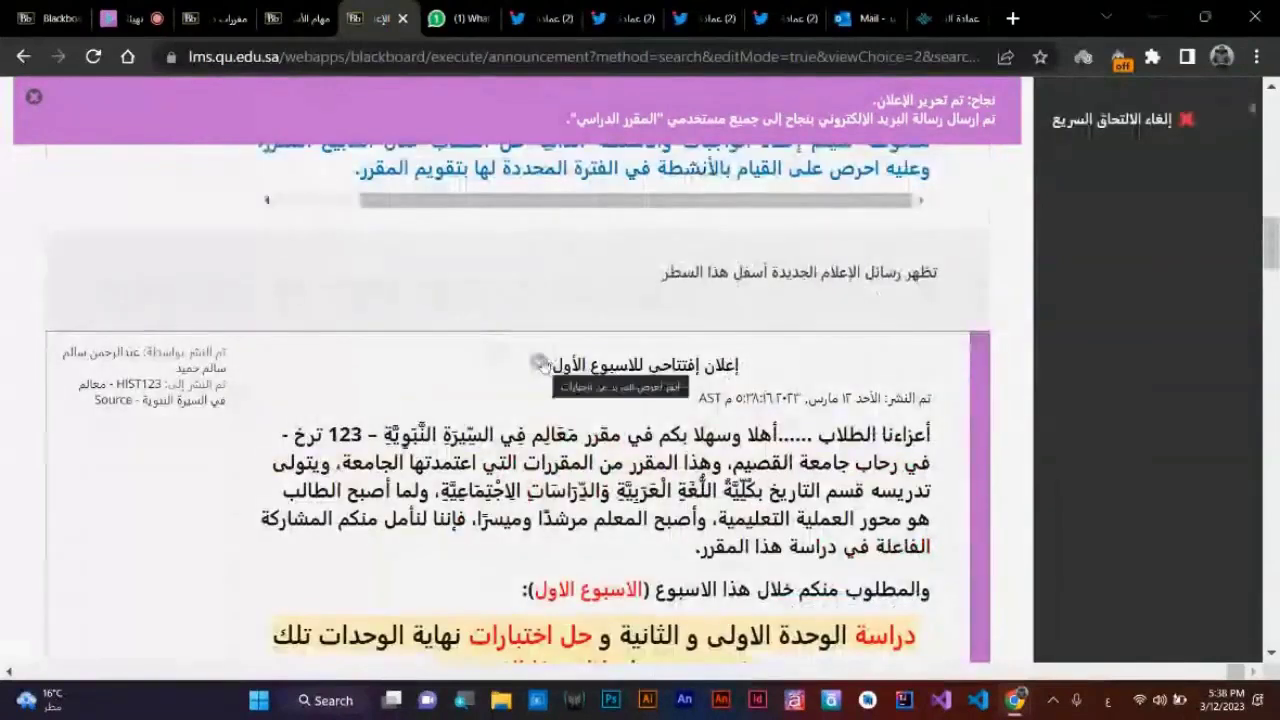
click(537, 364)
click(511, 304)
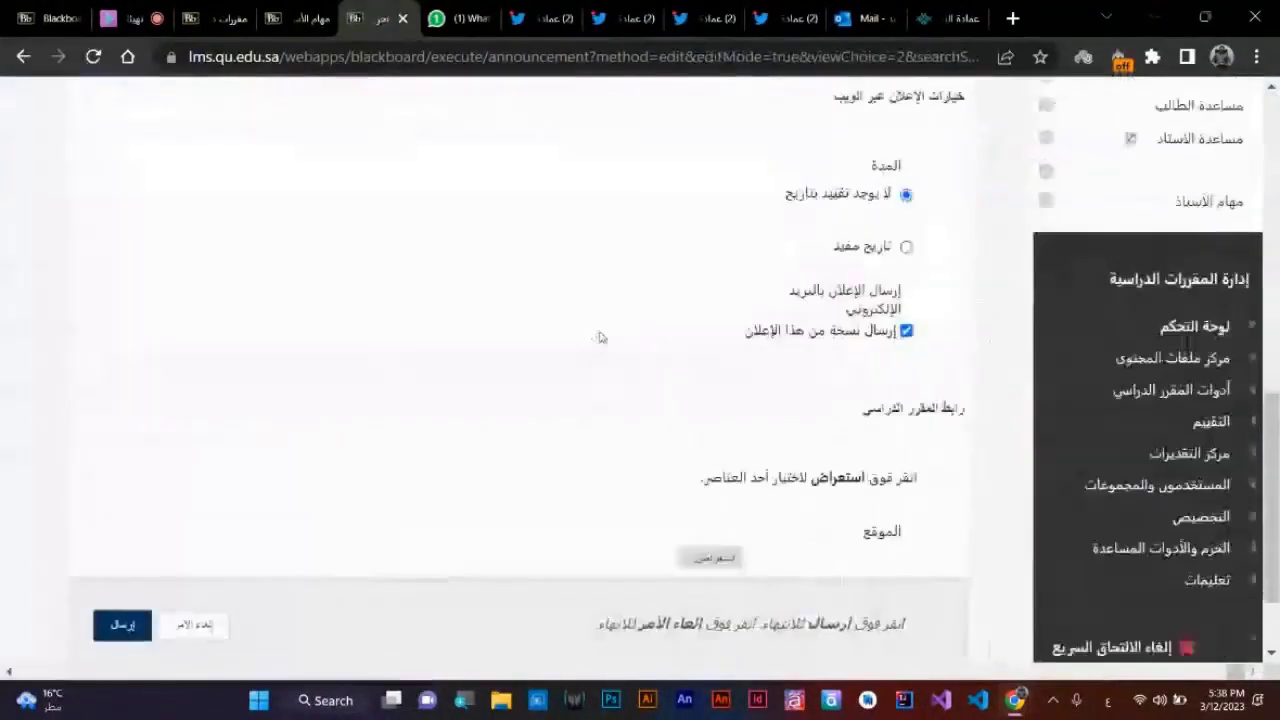
scroll(601, 335, up, 1)
scroll(585, 370, down, 2)
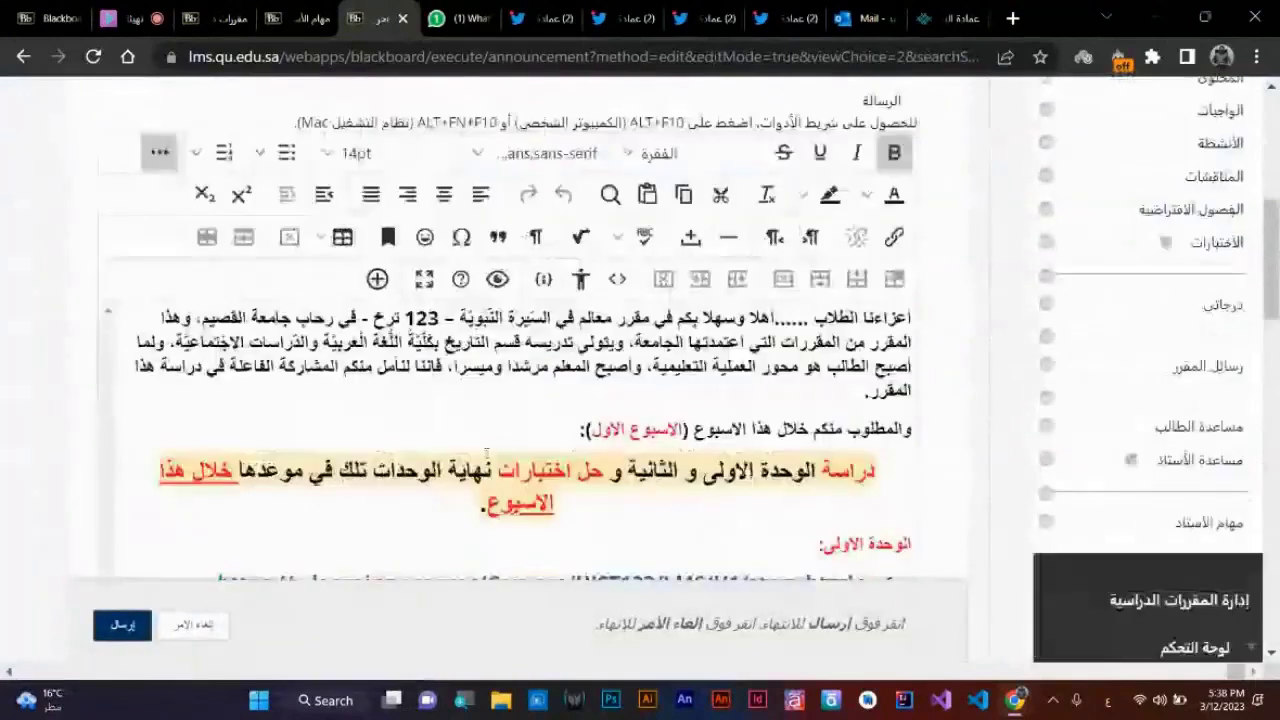
- Add "، قبل اختفائها بالموعد المقرر" after "خلال هذا الاسبوع" in the highlighted sentence, submit the announcement and review it
click(235, 358)
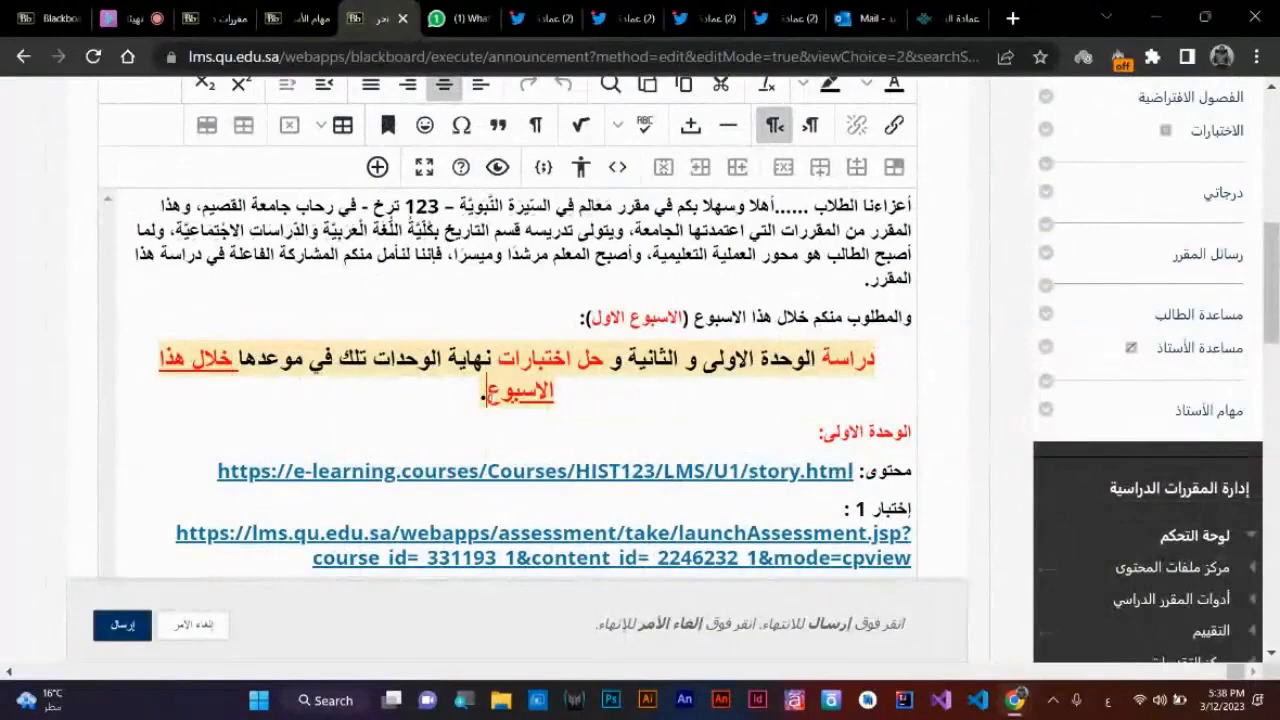
text(، قبل ا)
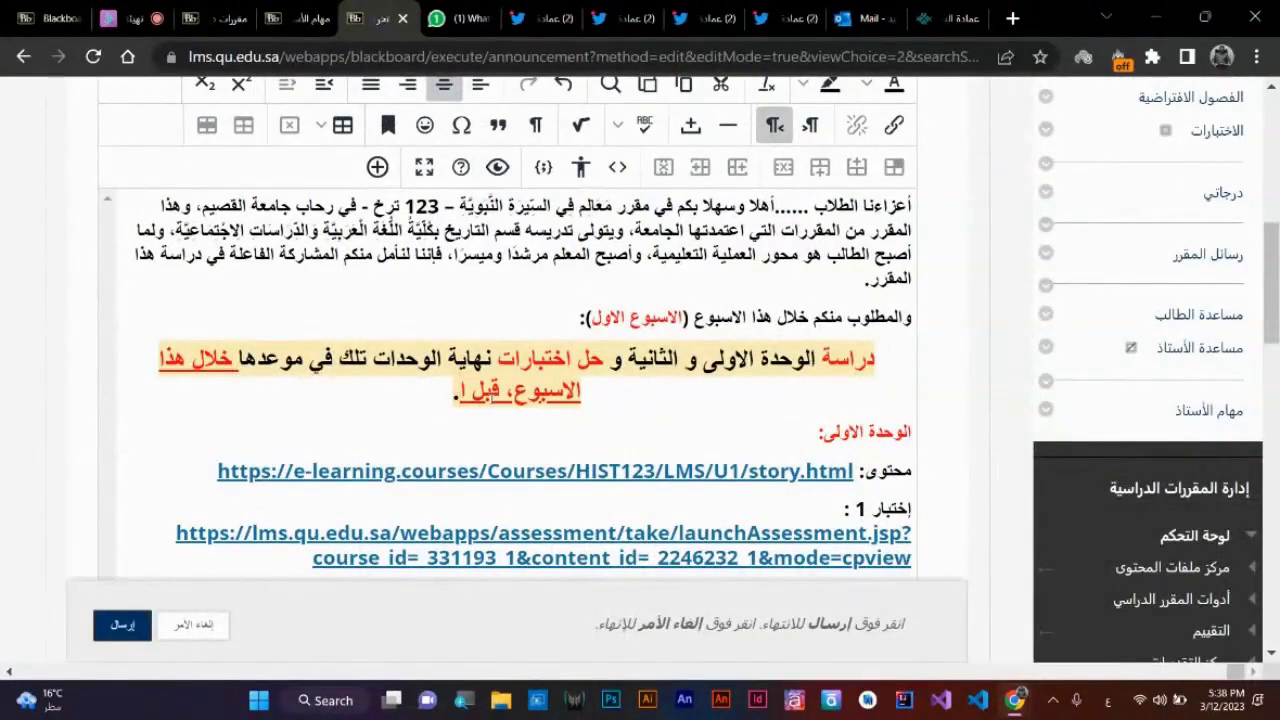
text(ختف)
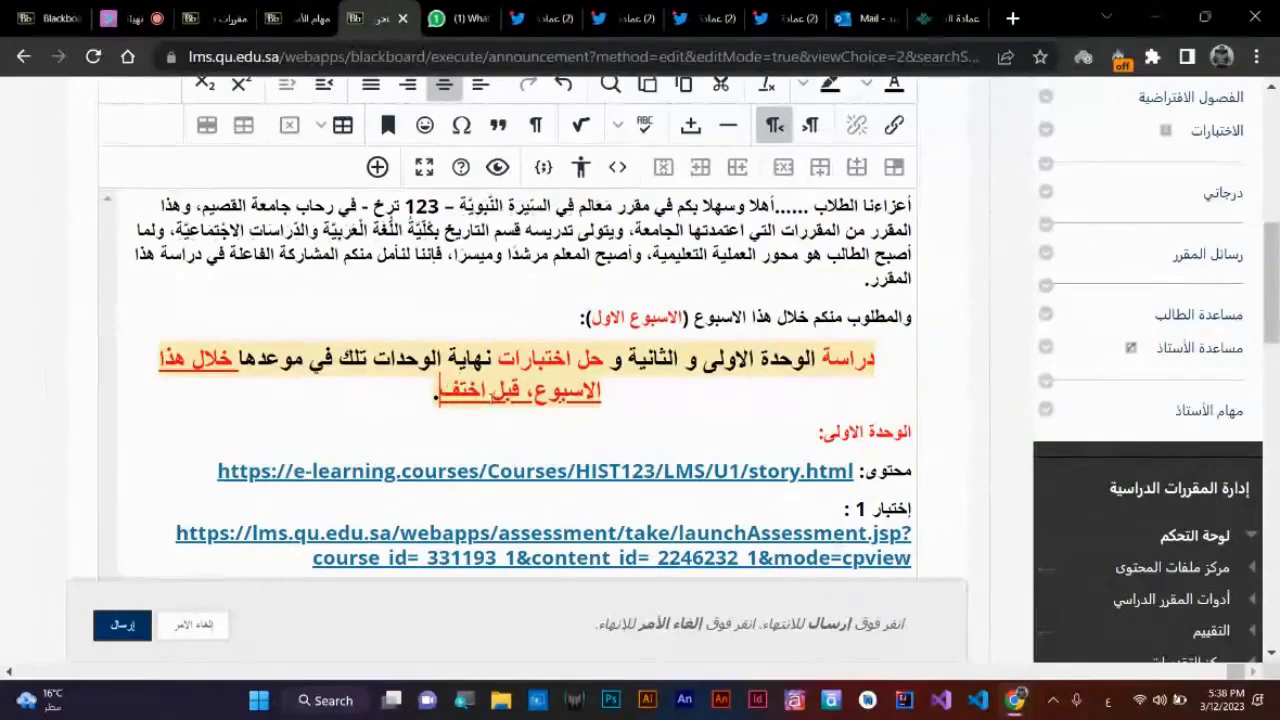
text(ائها بال)
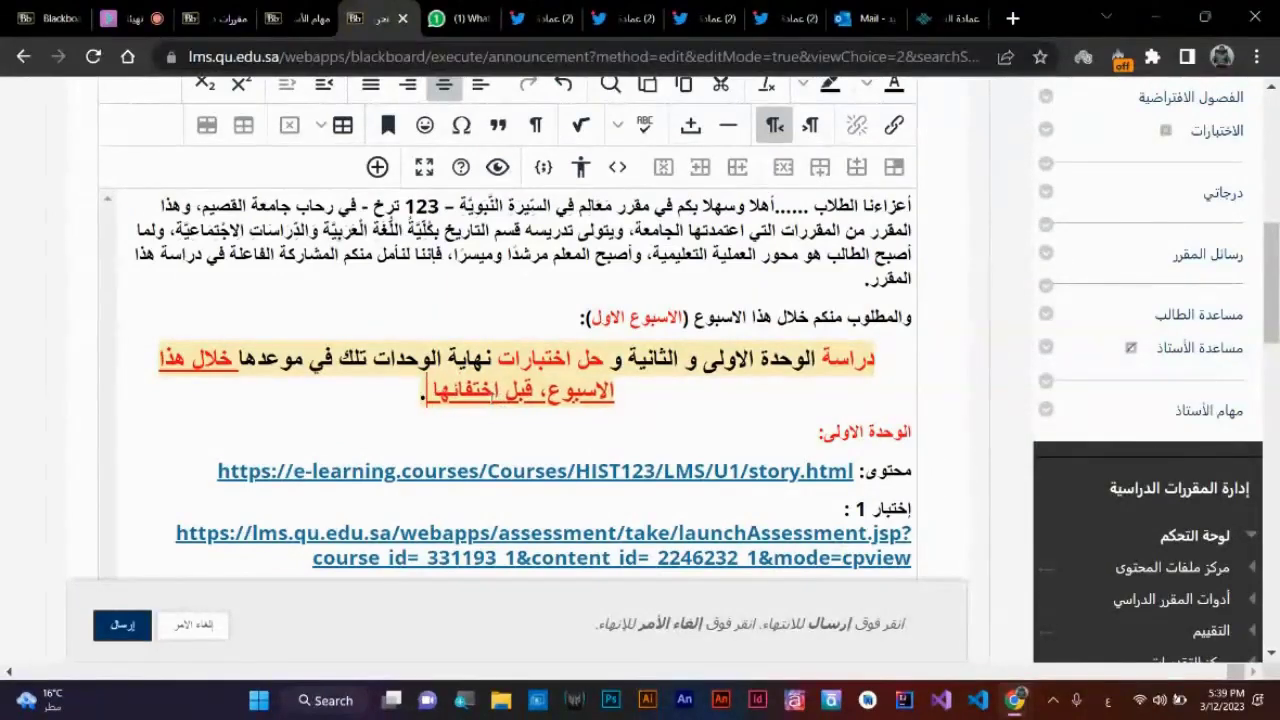
text(موعد الم)
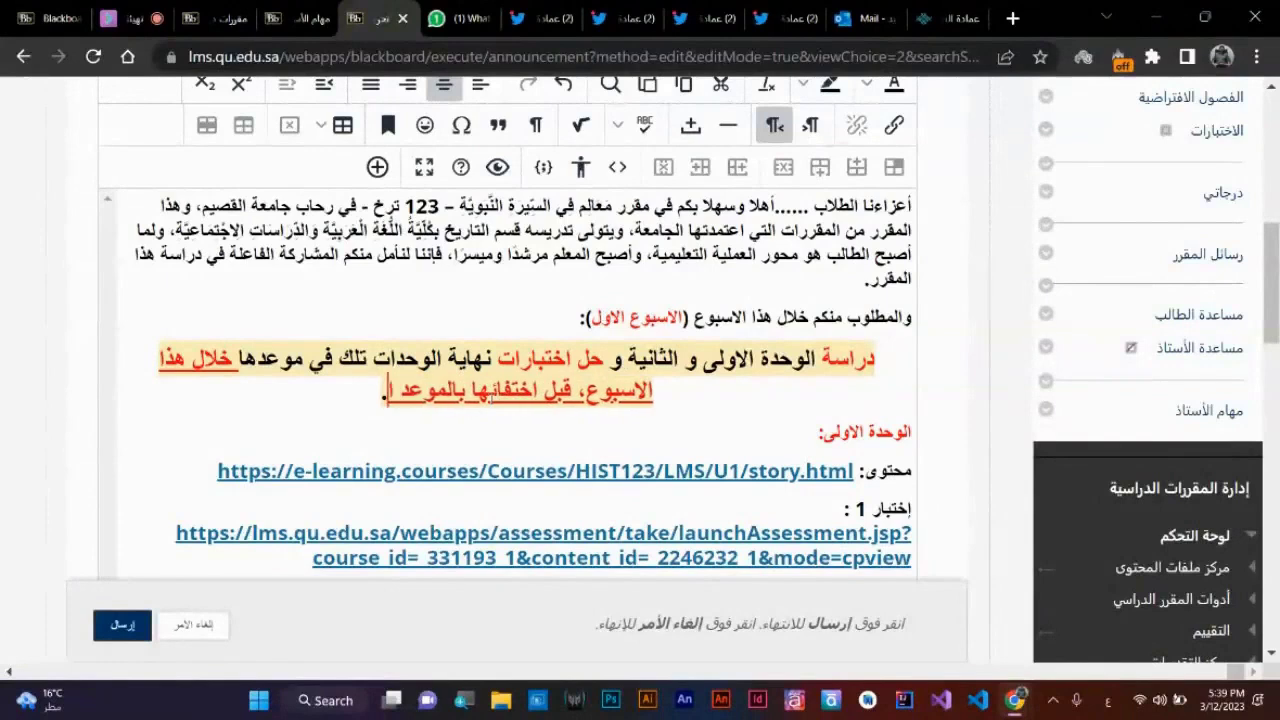
text(قرر)
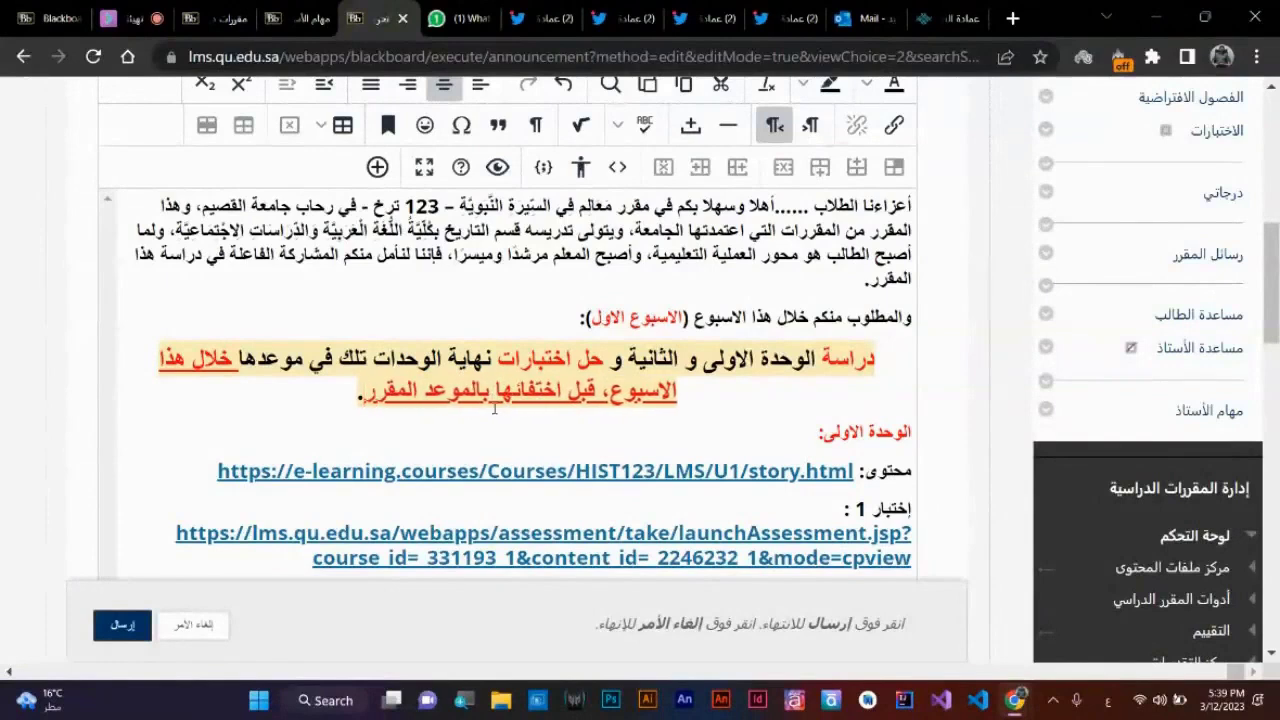
click(138, 626)
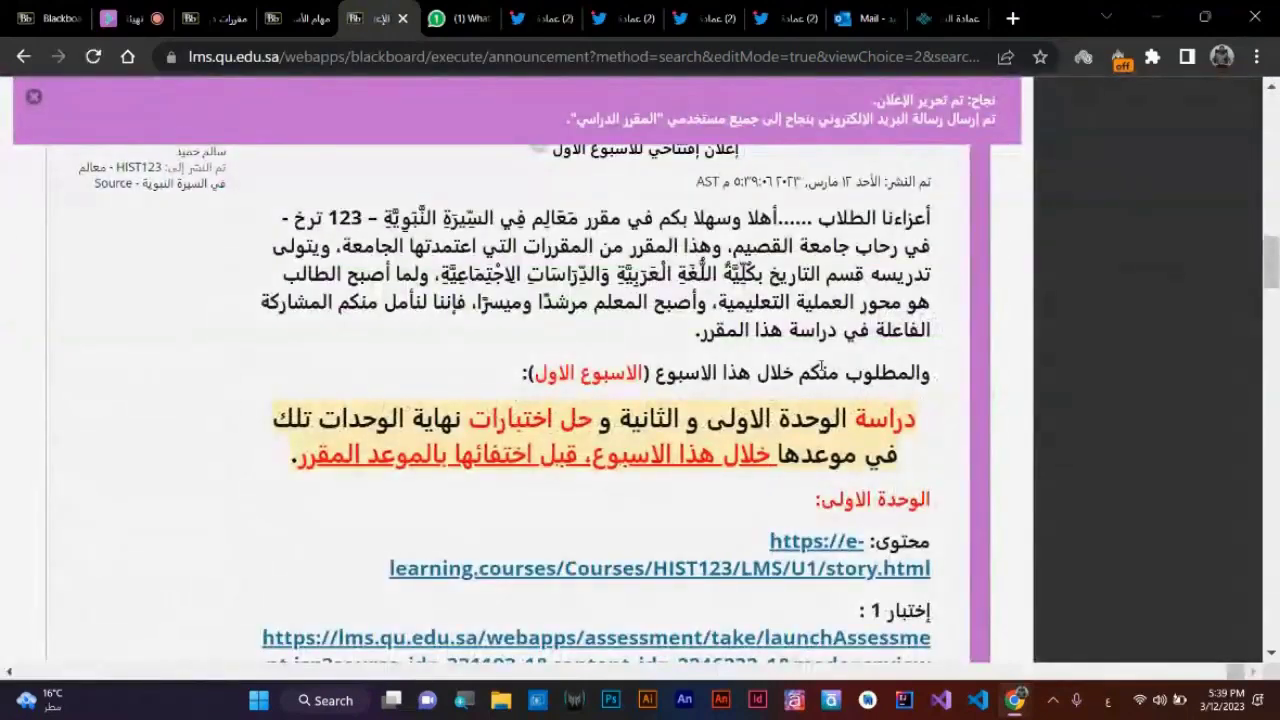
scroll(820, 370, down, 4)
scroll(822, 370, up, 2)
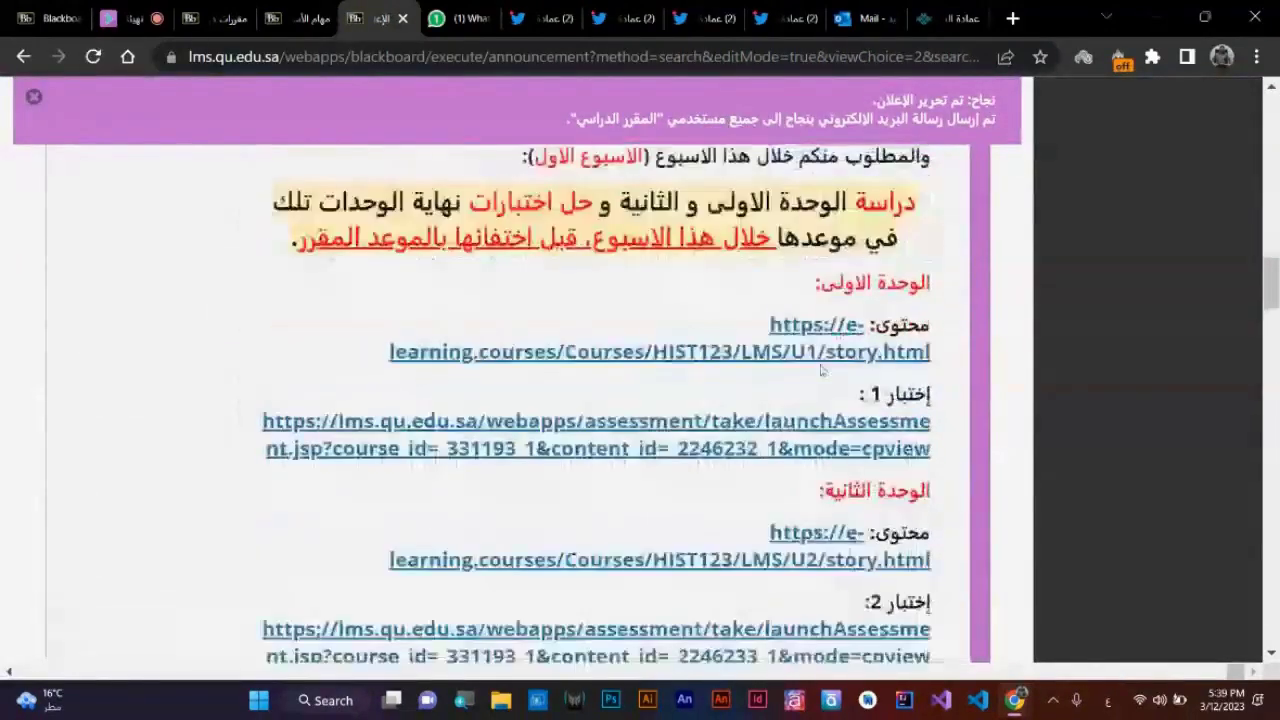
scroll(577, 242, up, 1)
scroll(425, 278, down, 1)
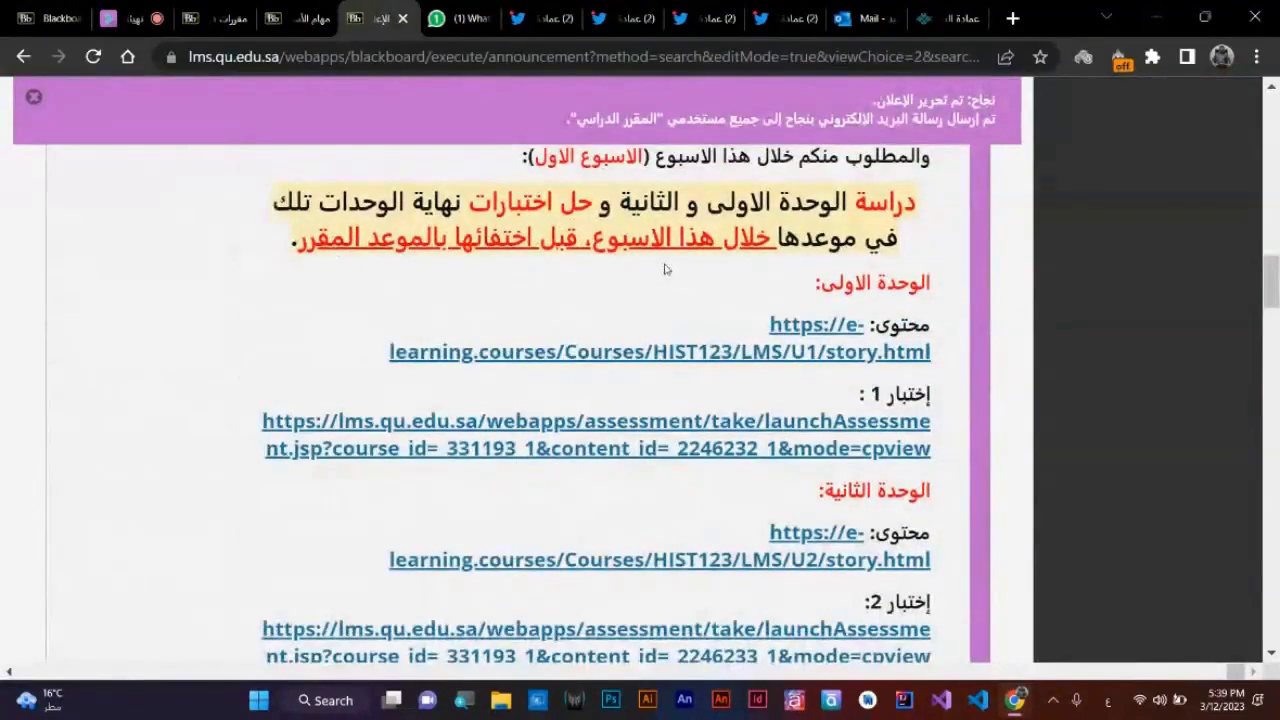
- Switch to the مهام الأستاذ page and read the course teacher's basic tasks, from the weekly message to reports and grade extraction
click(297, 18)
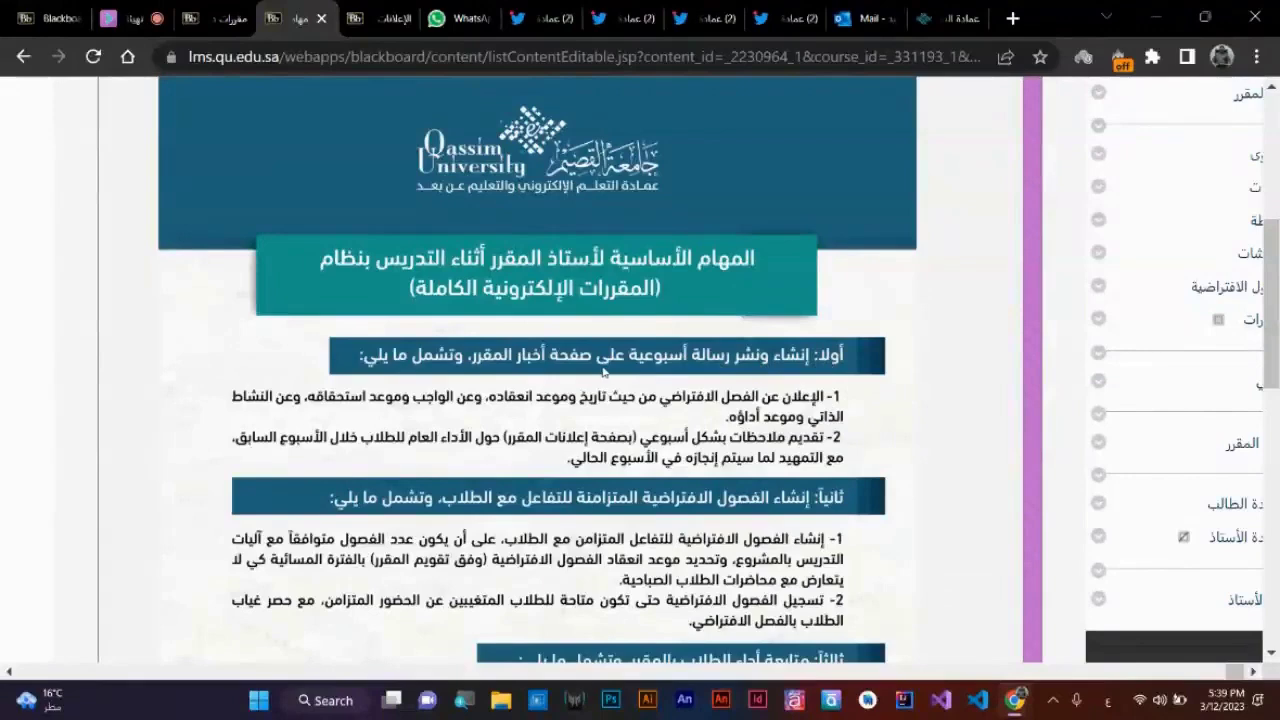
scroll(853, 450, down, 1)
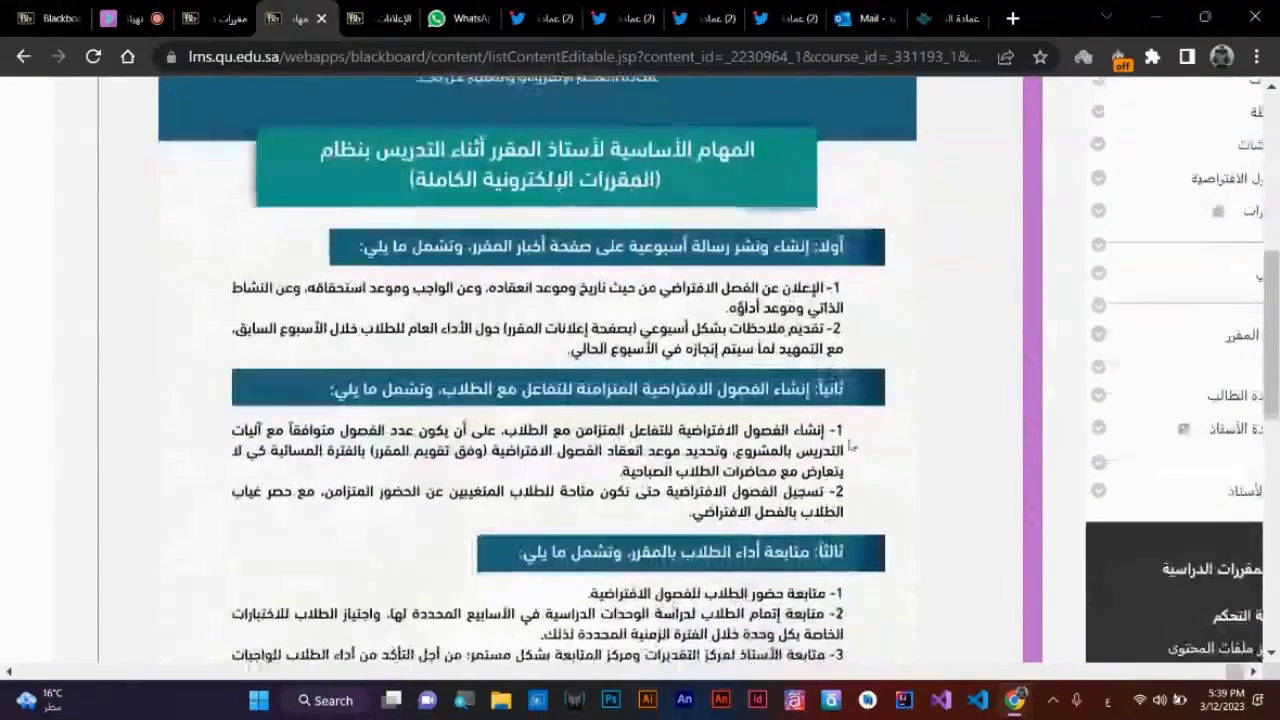
scroll(700, 452, down, 2)
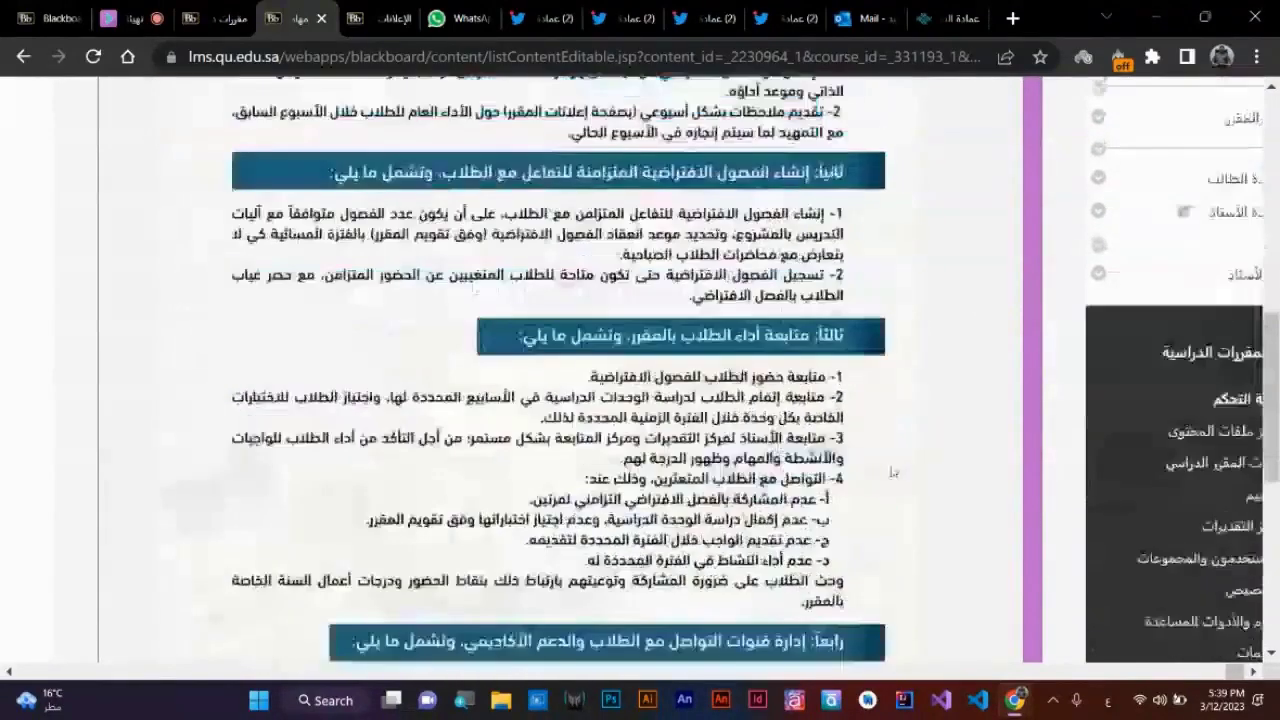
scroll(668, 455, down, 1)
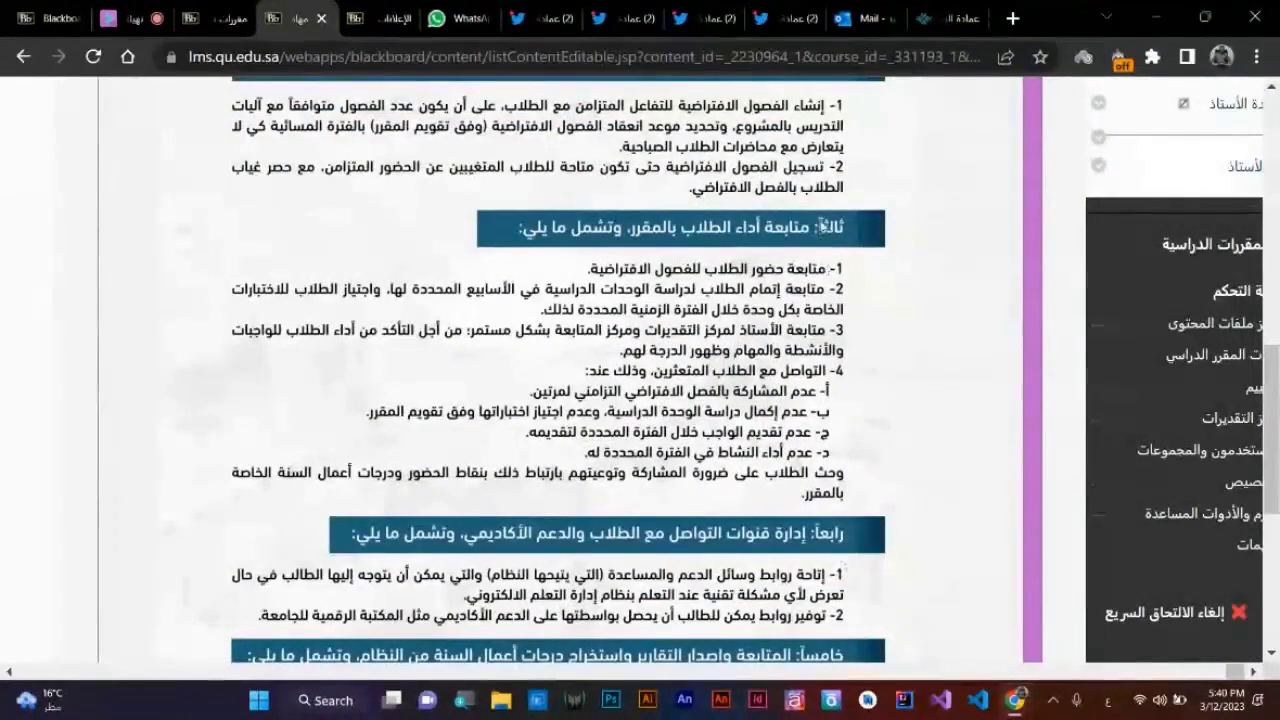
scroll(749, 245, down, 2)
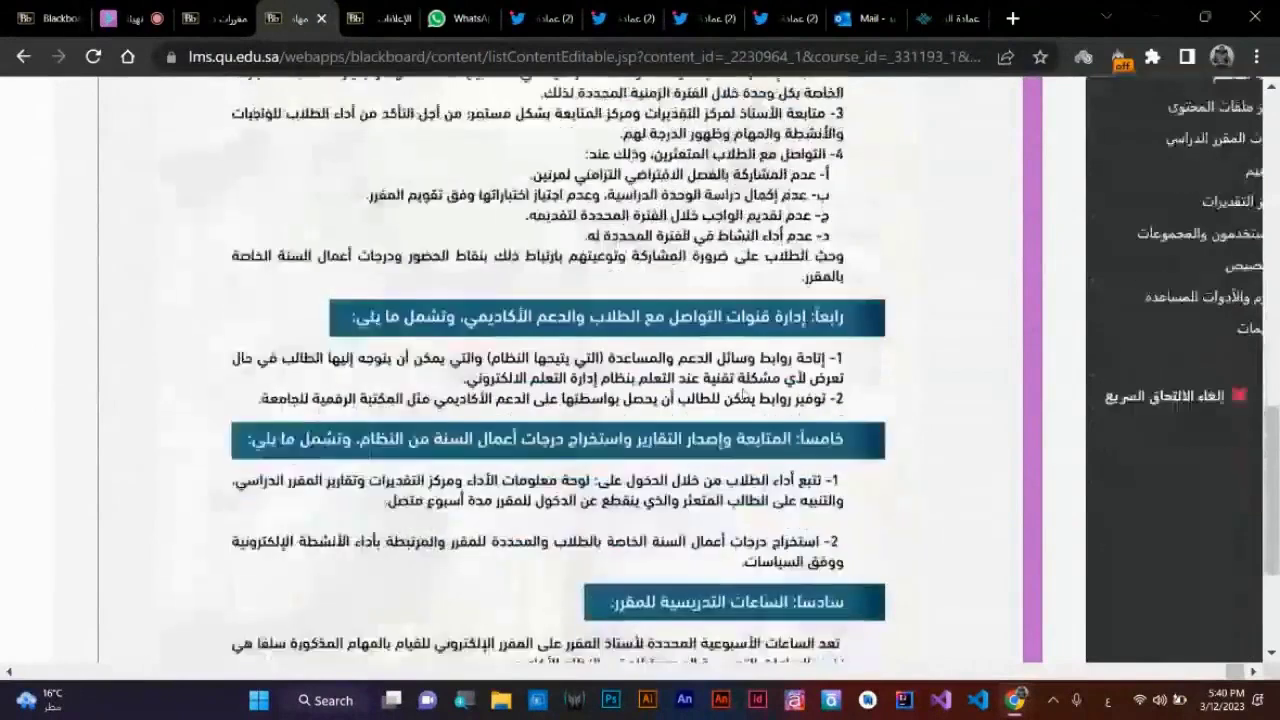
scroll(640, 370, up, 1)
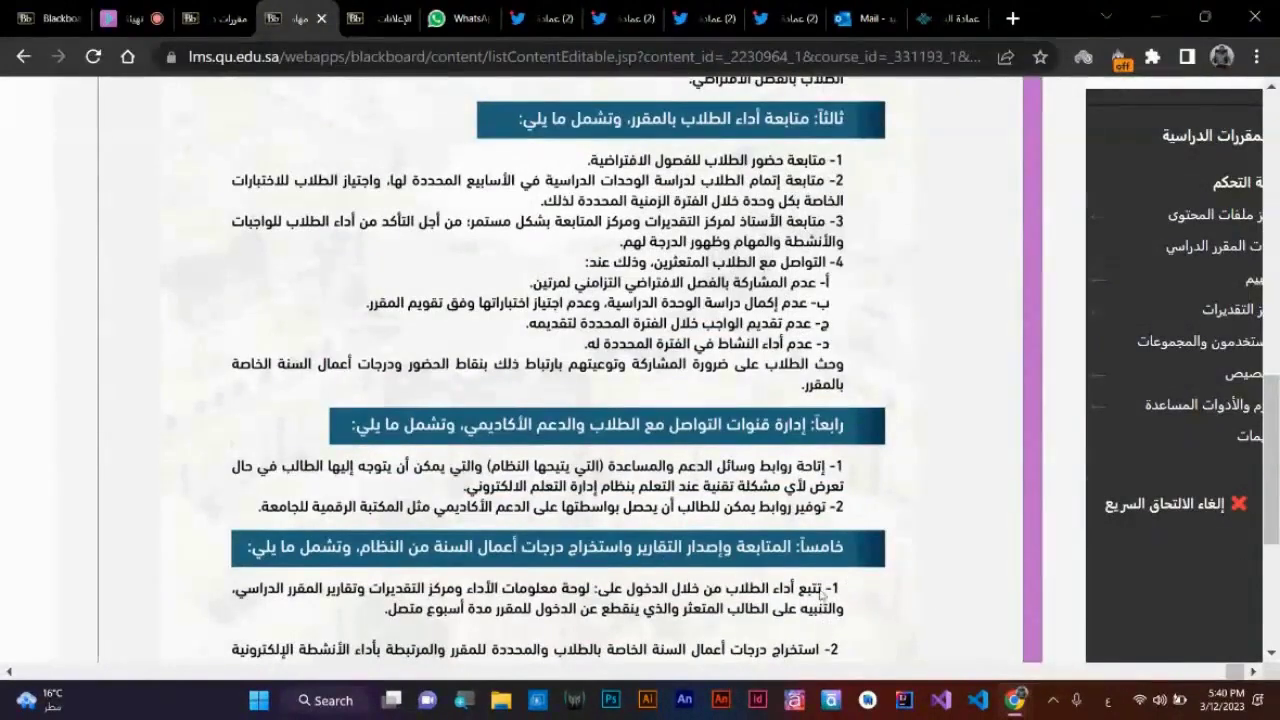
scroll(835, 503, down, 1)
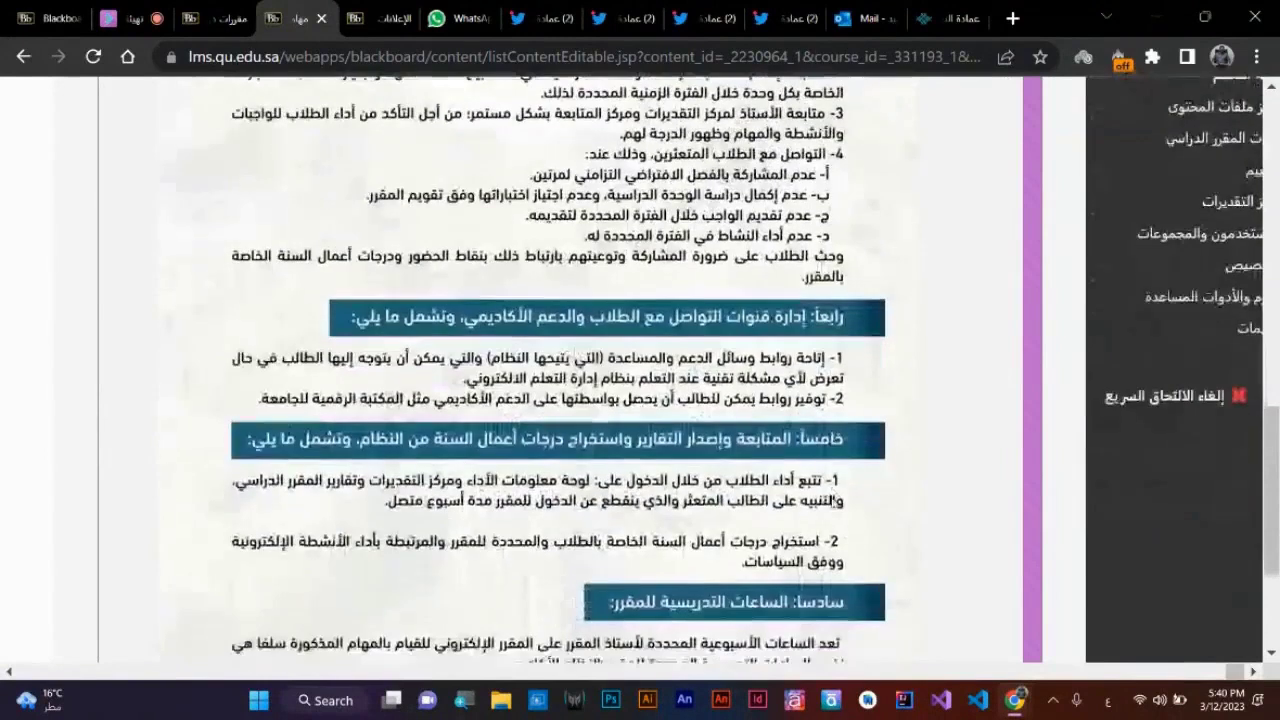
scroll(834, 507, up, 1)
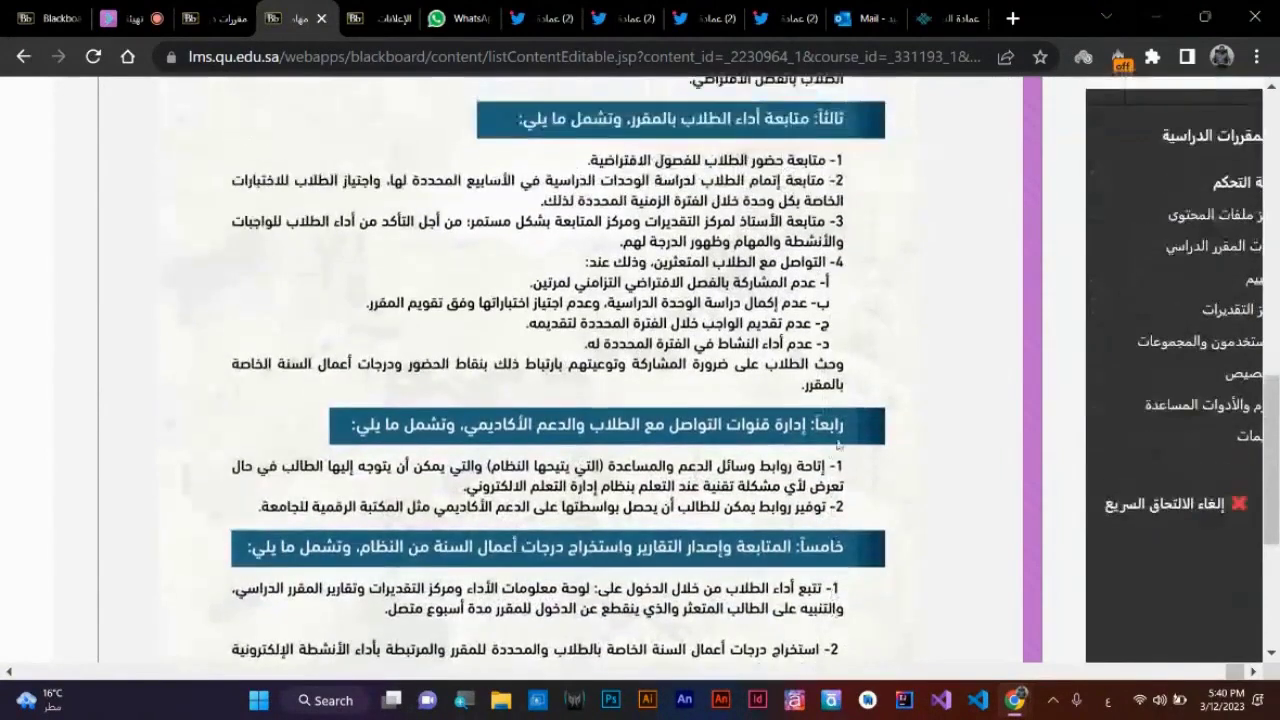